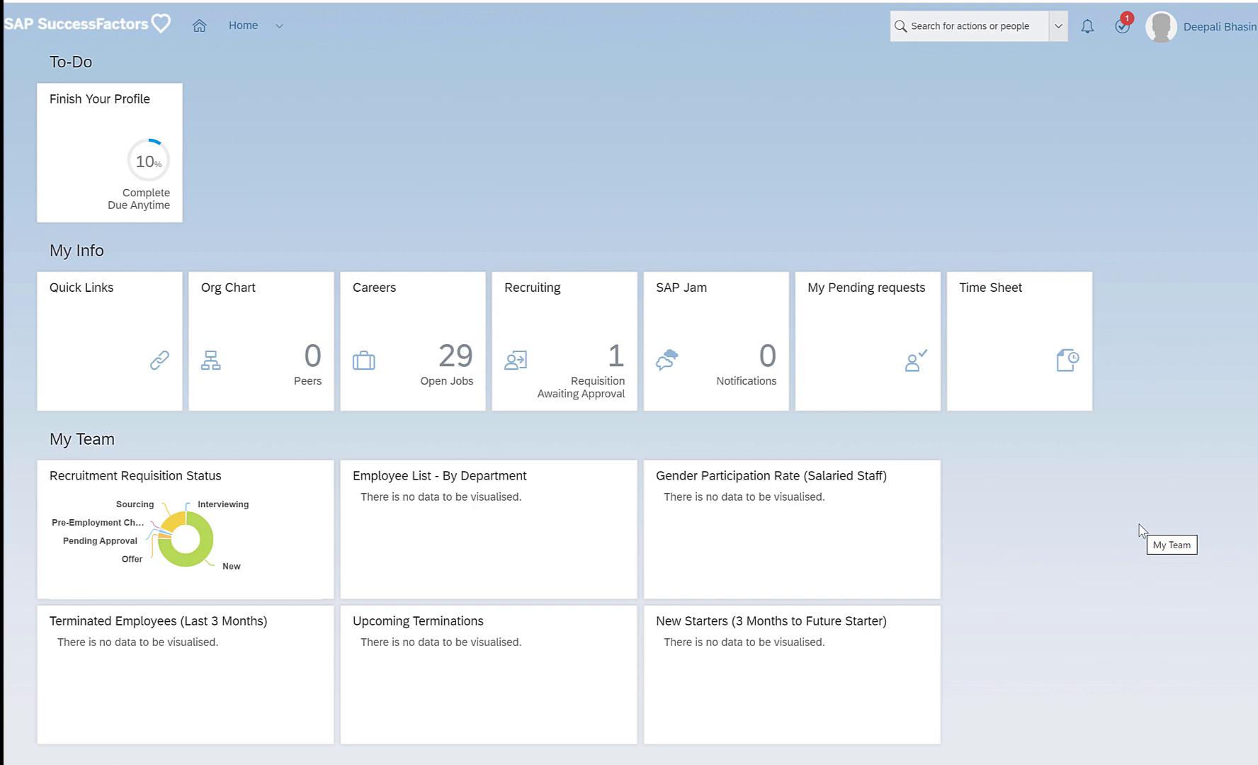
- Search 'import empl' and open Import Employee Data, then view its available import actions
click(962, 32)
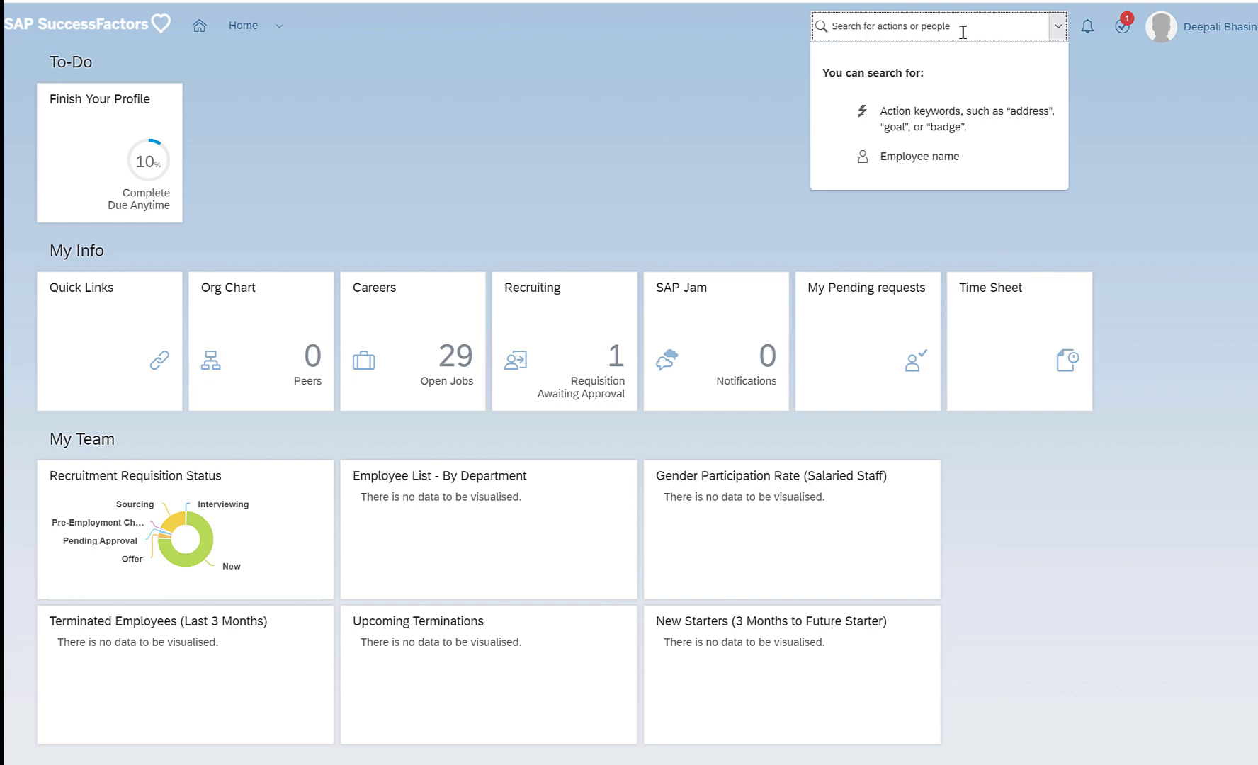
text(import empl)
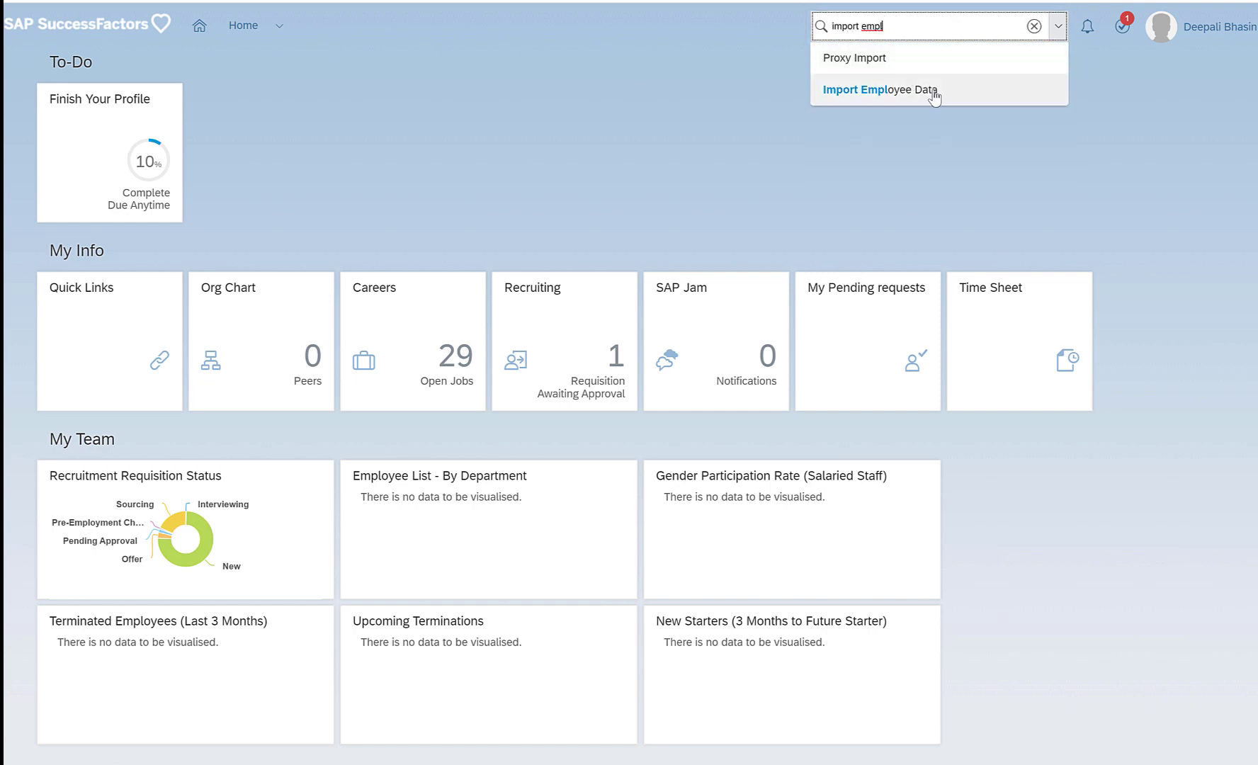
click(934, 95)
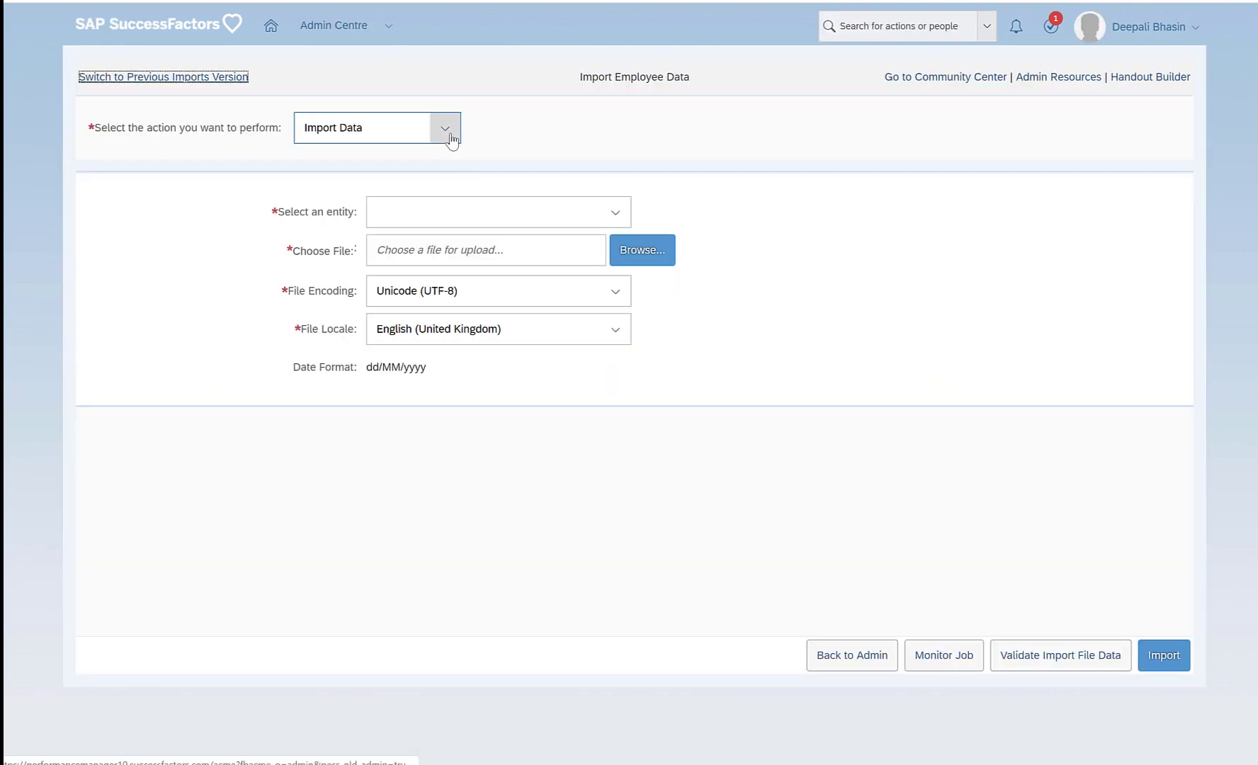
click(448, 131)
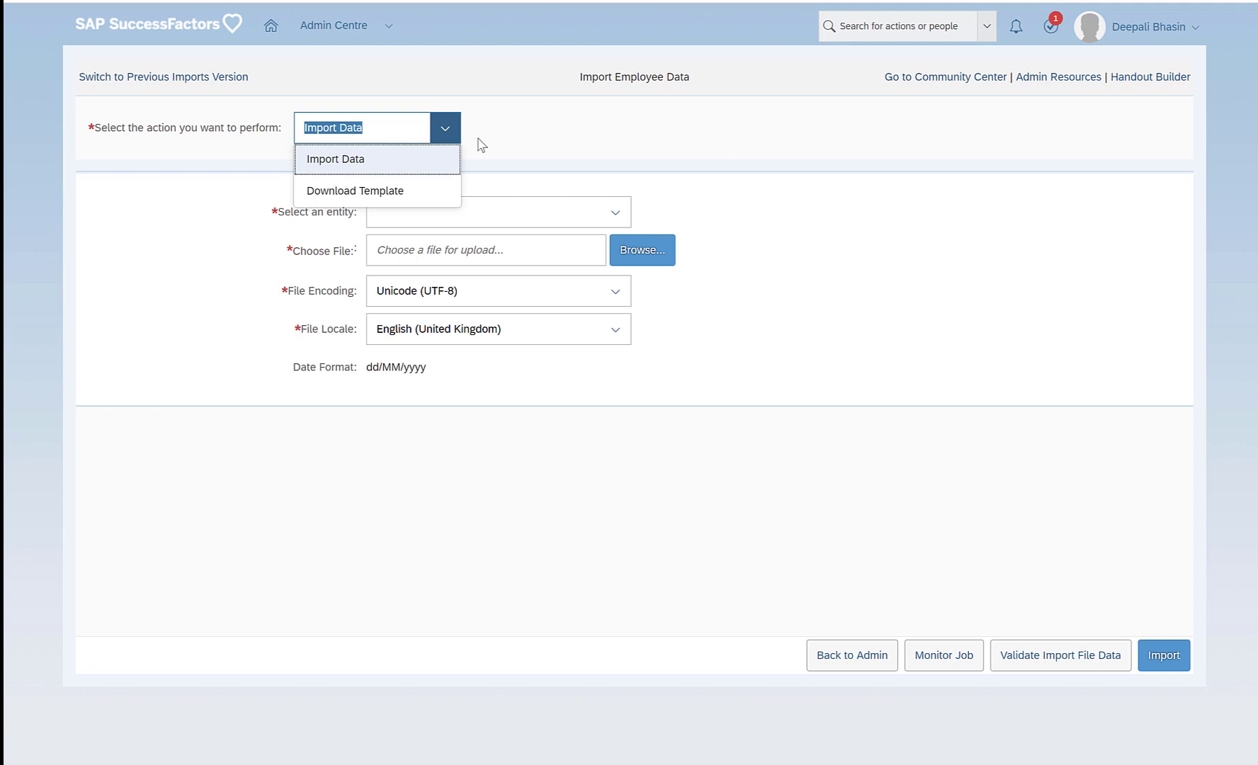
- Open the Employee Export (Export Users) page through an 'employee expo' header search
click(936, 26)
text(e)
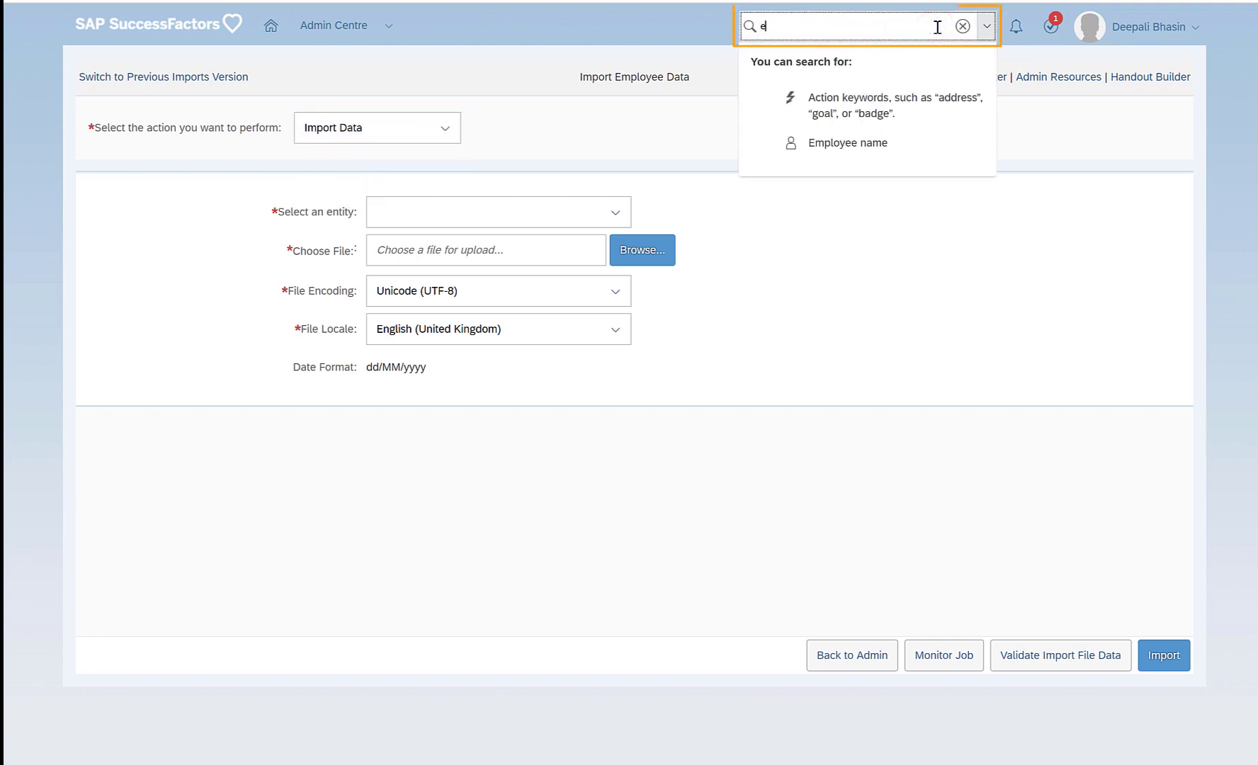
text(mployee e)
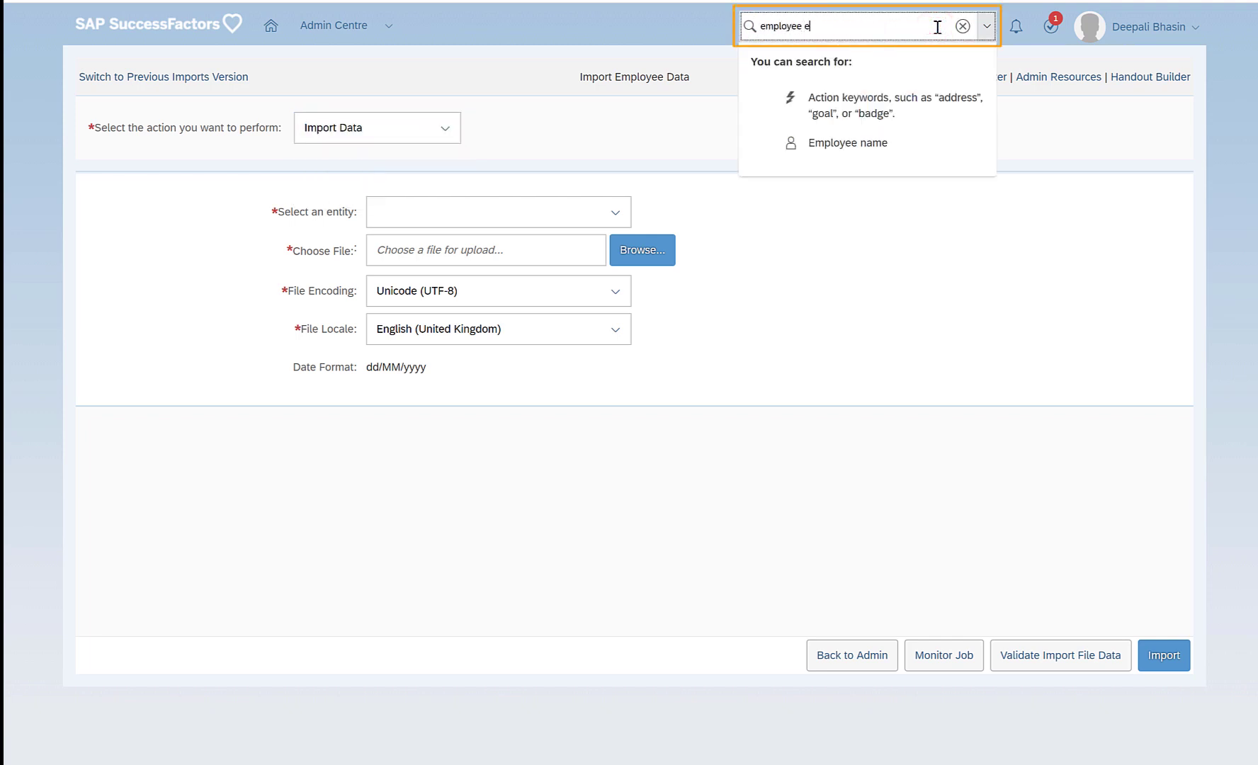
text(xpo)
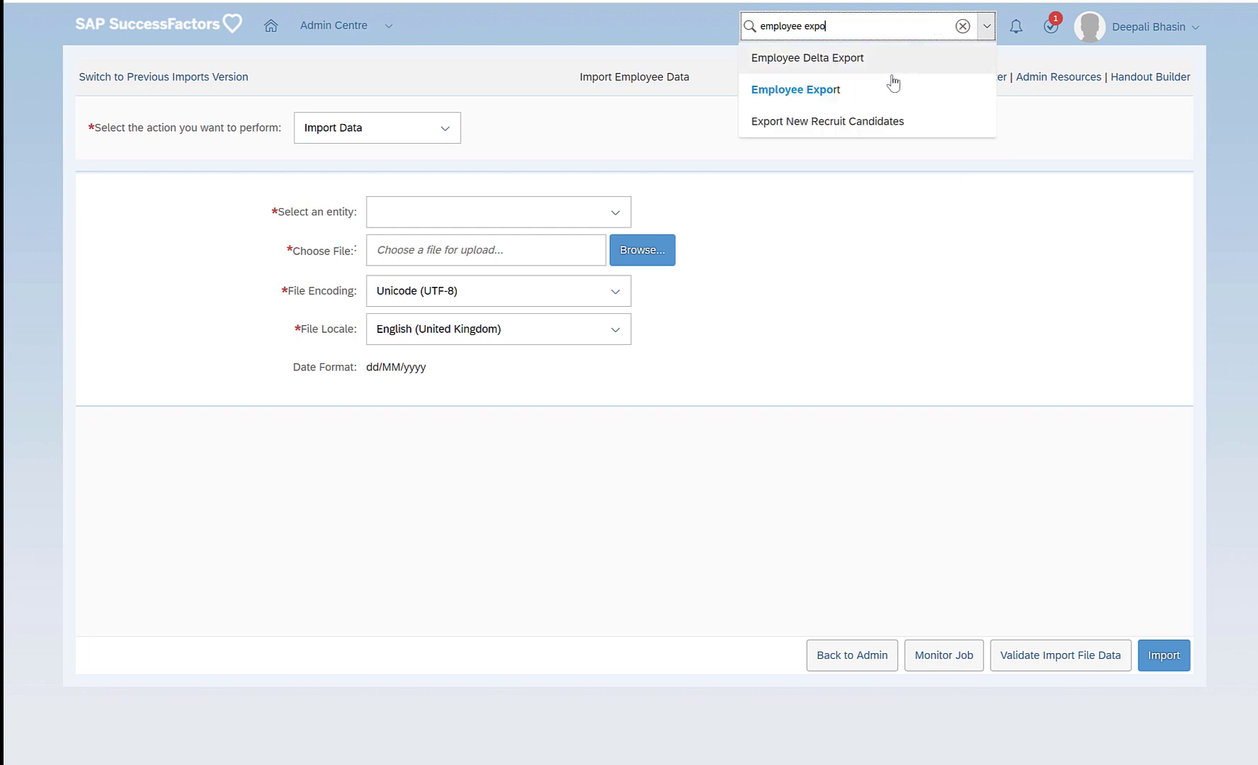
click(882, 98)
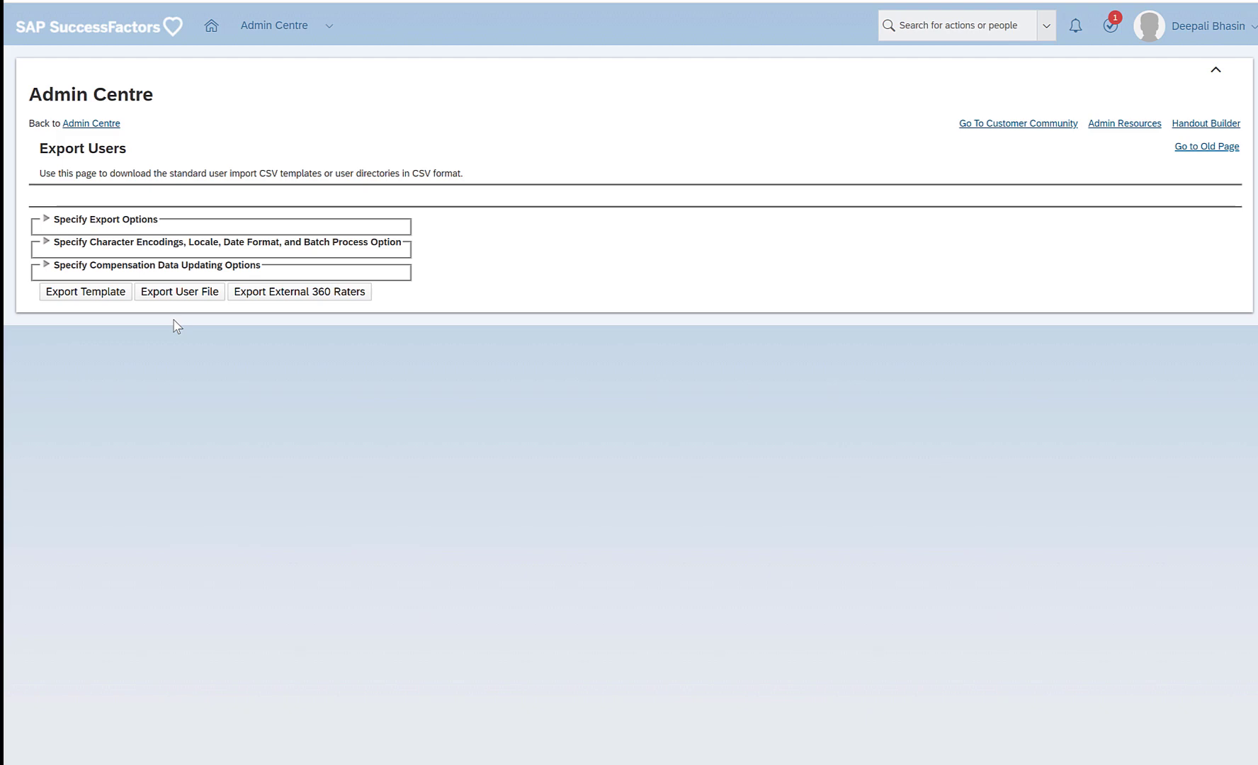
click(259, 27)
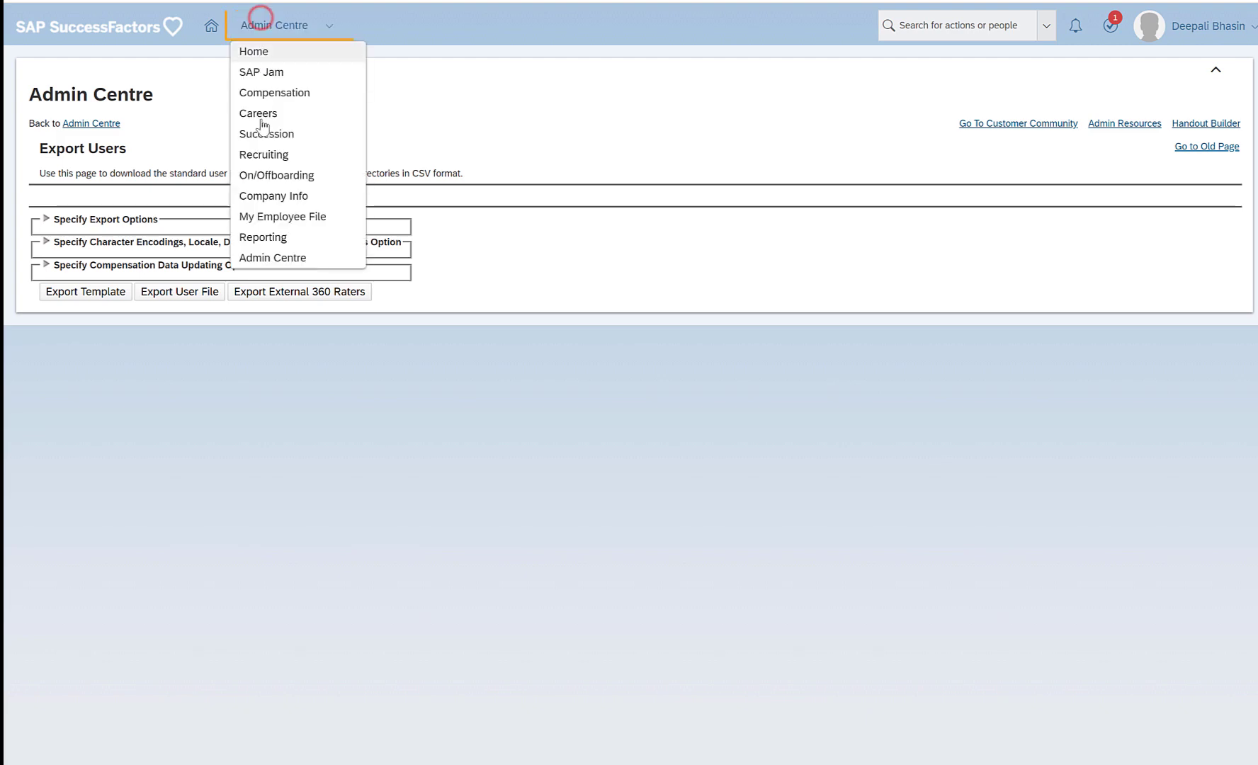
- In the Reporting area, start a new report of type Report - Table
click(296, 241)
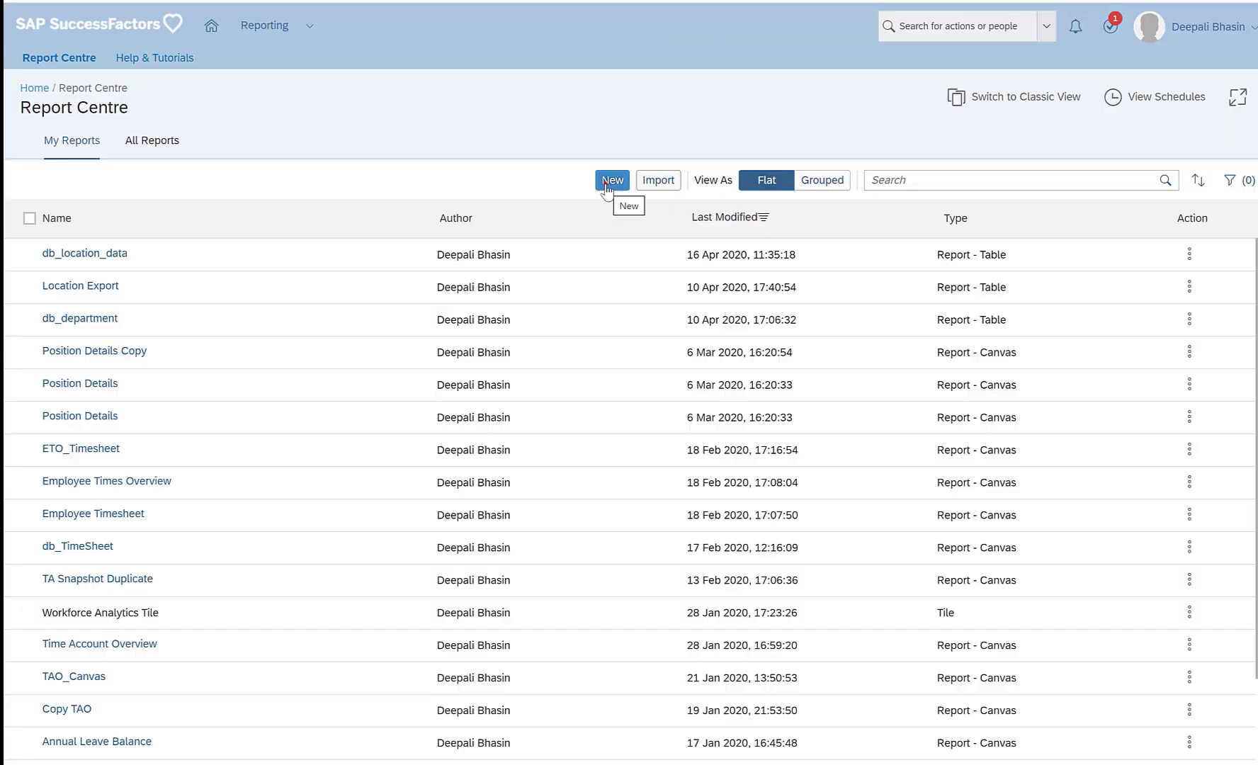
click(608, 181)
click(547, 386)
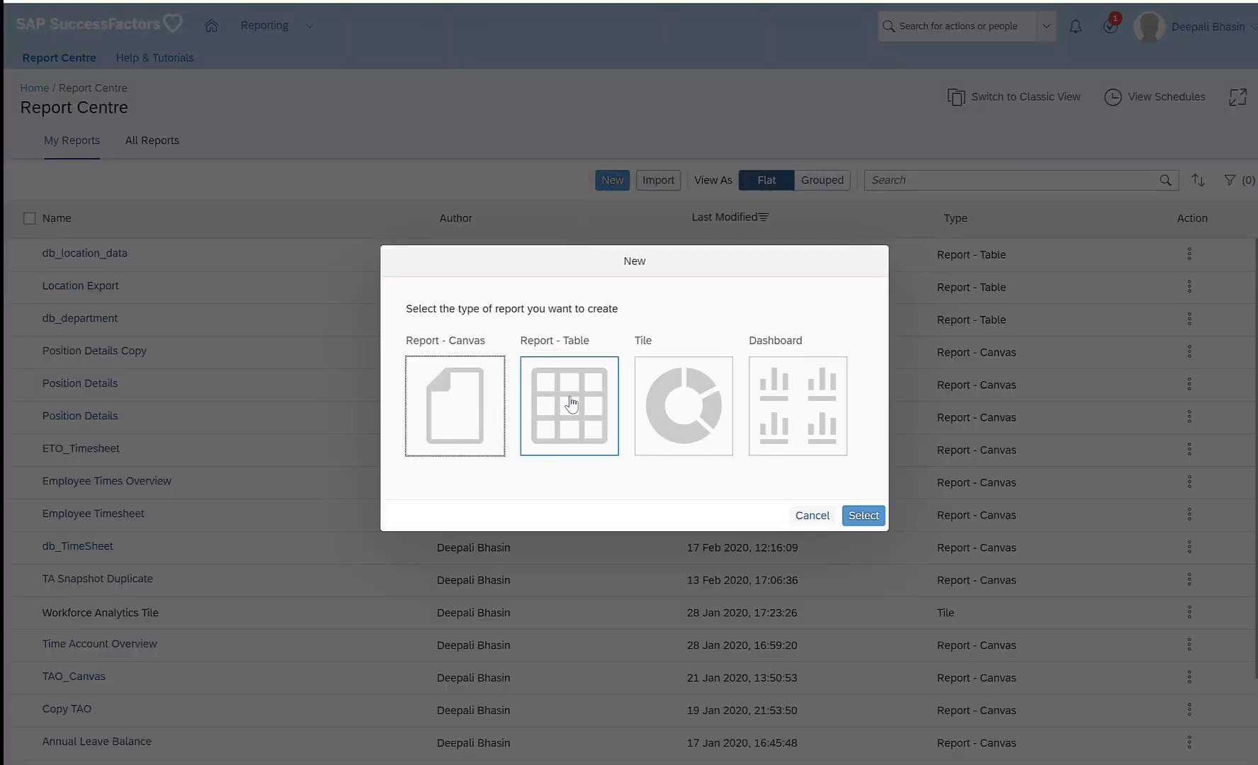
click(572, 404)
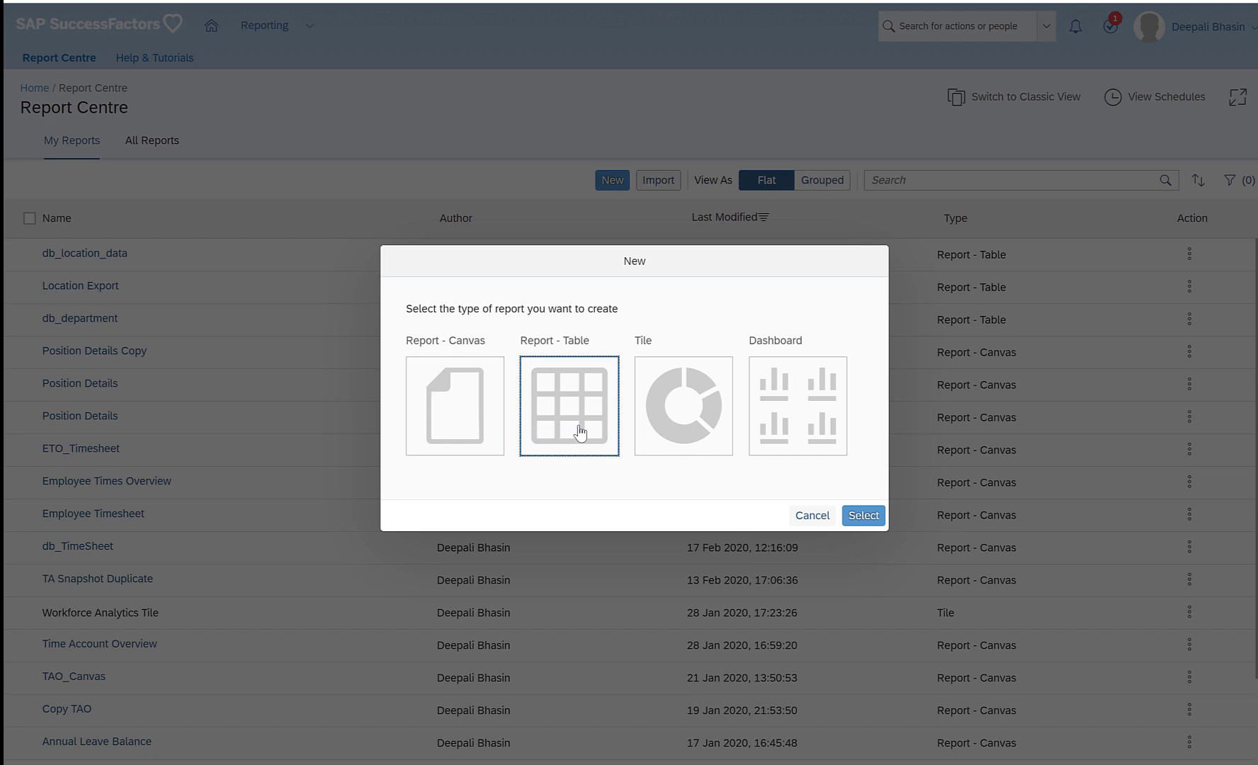
click(653, 409)
click(775, 392)
click(568, 411)
click(861, 516)
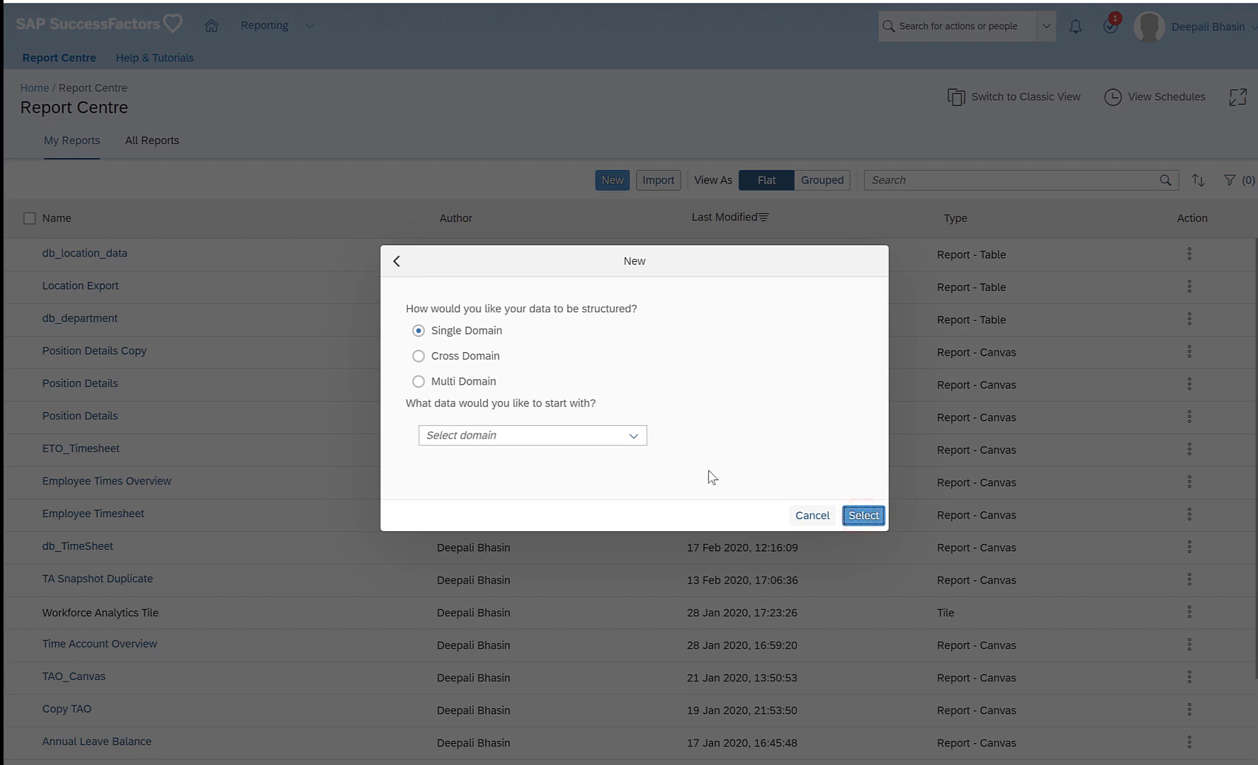
- Base the table report on the Person and Employment Export domain, found by searching 'Expo'
click(614, 437)
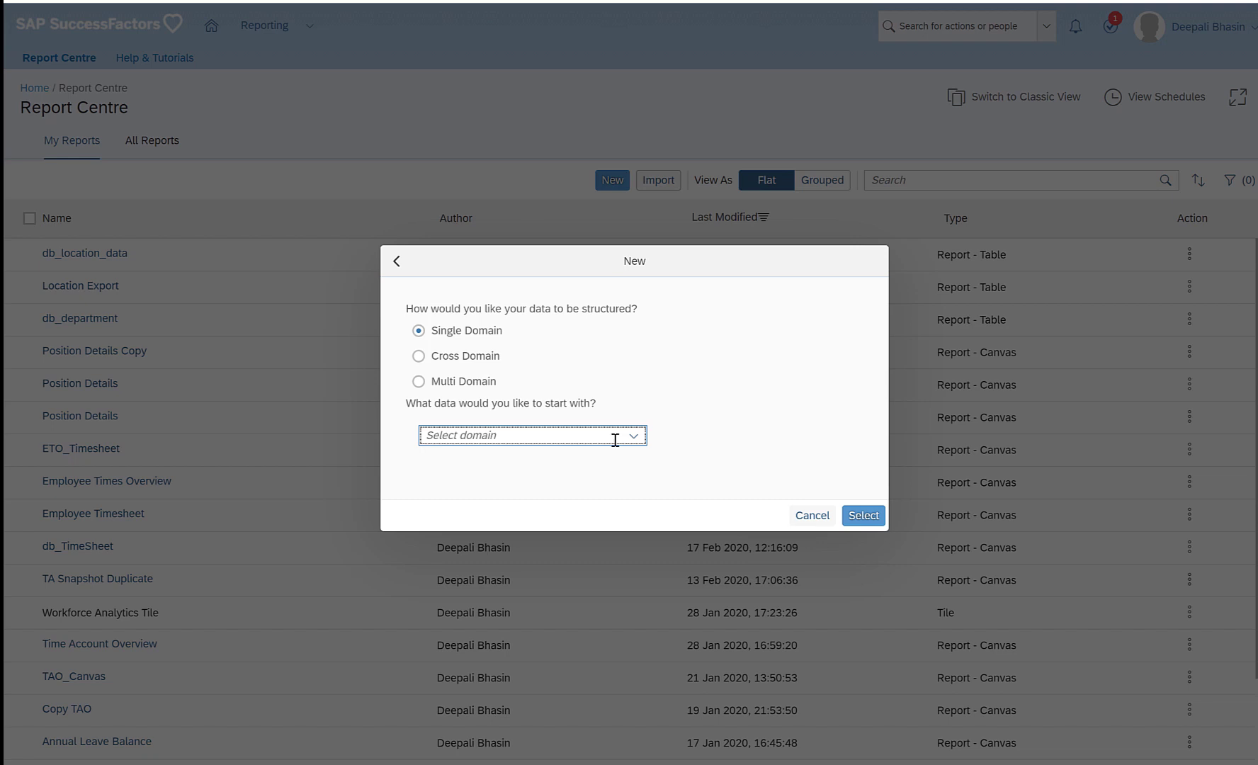
text(Expo)
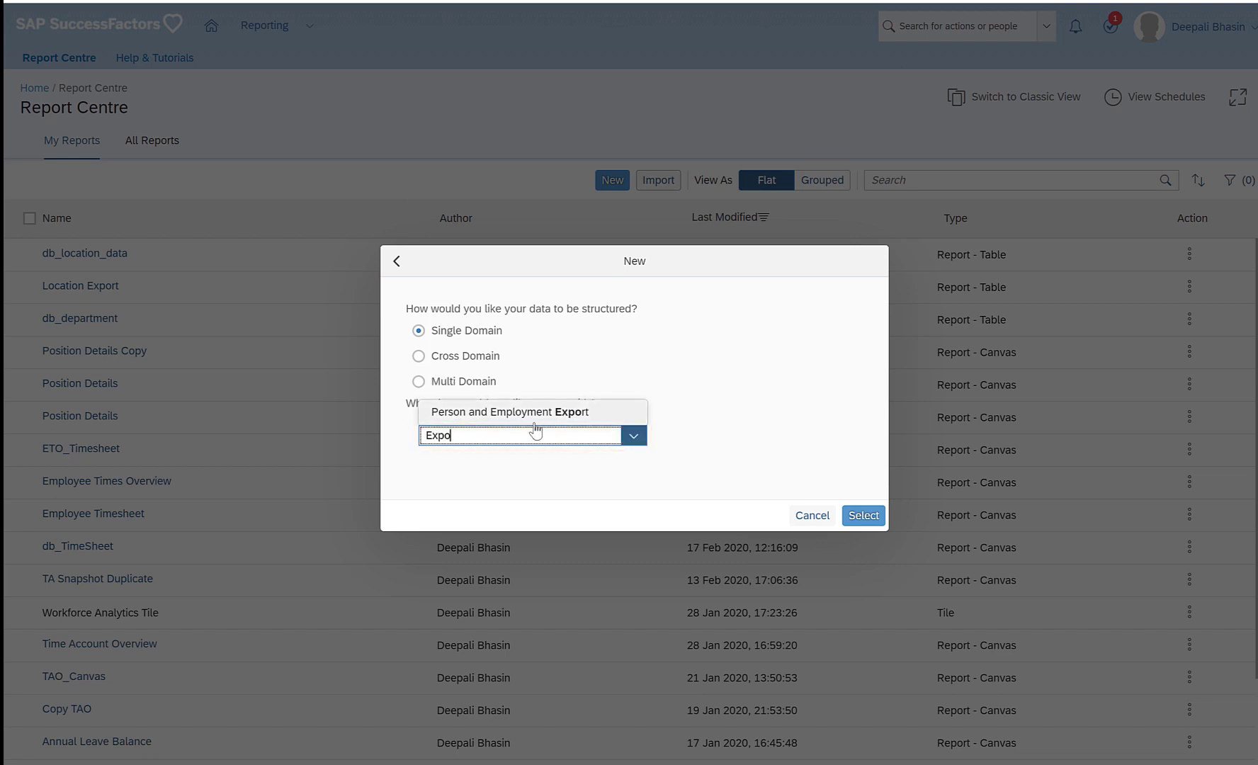
click(536, 413)
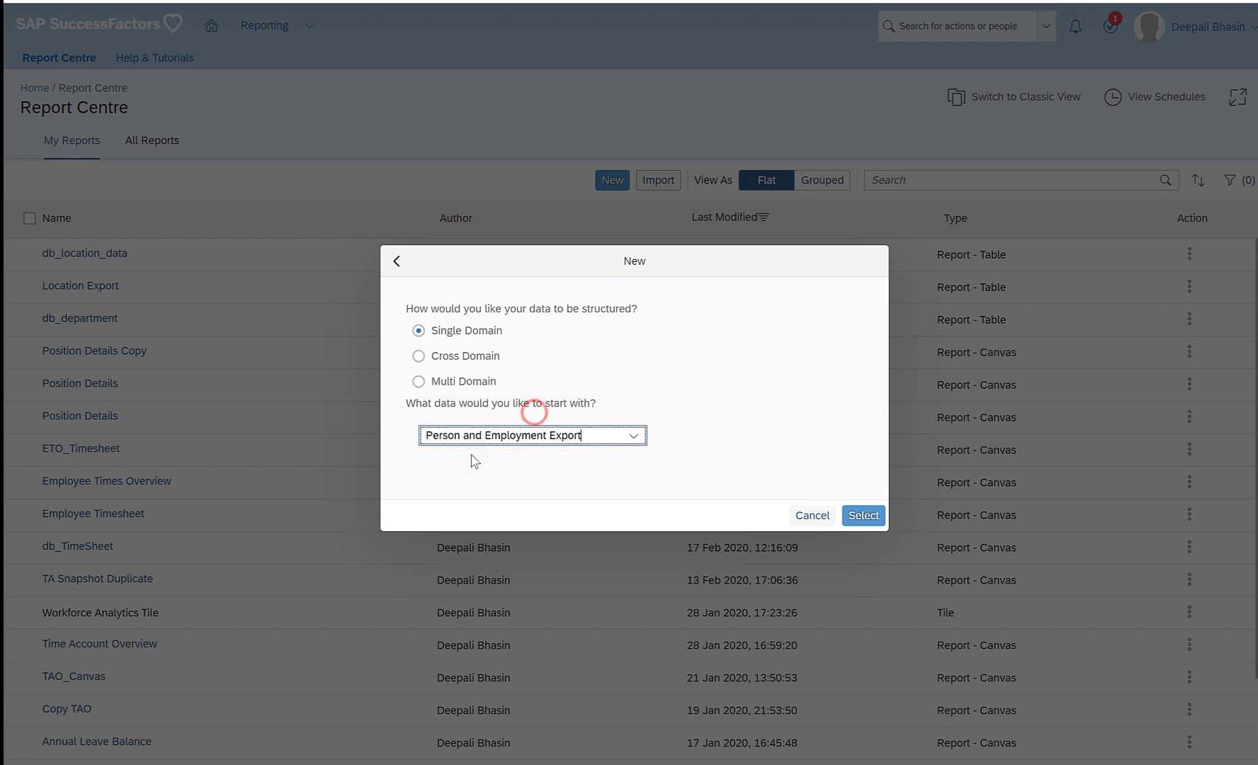
click(872, 516)
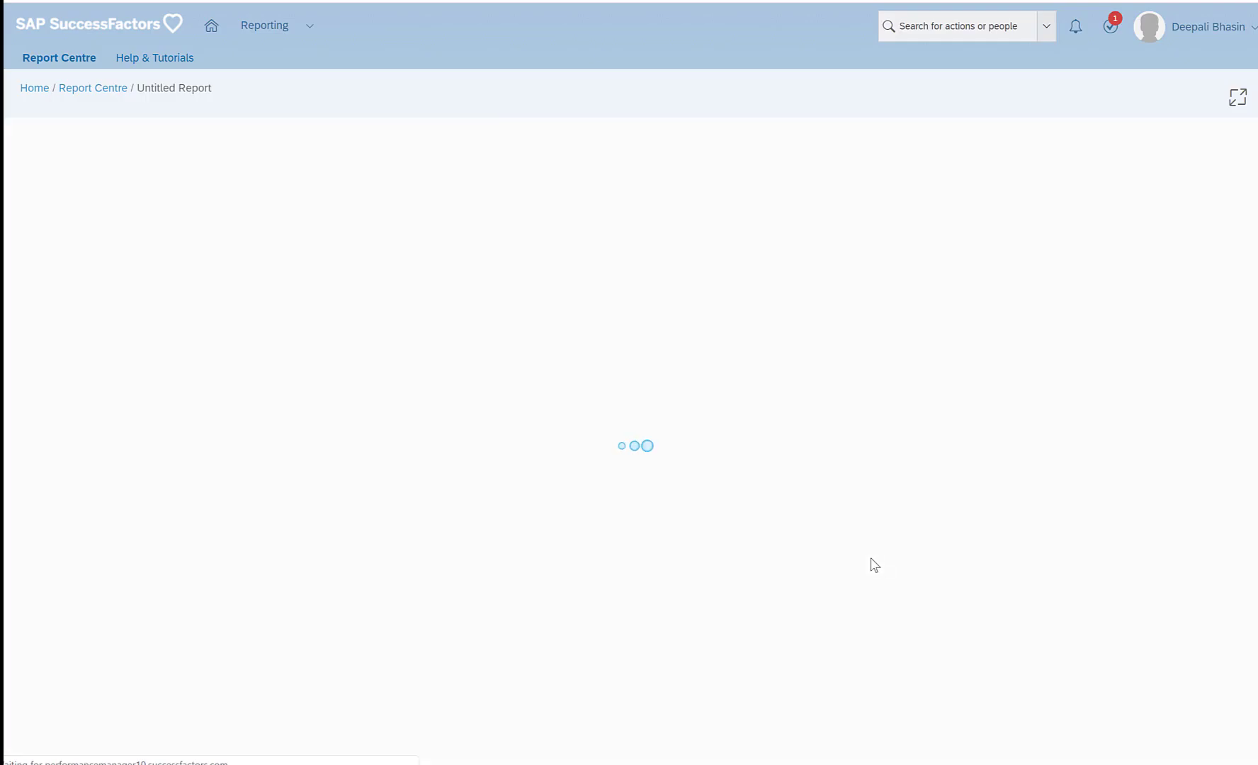
- Replace the report name with db_email_data
click(290, 446)
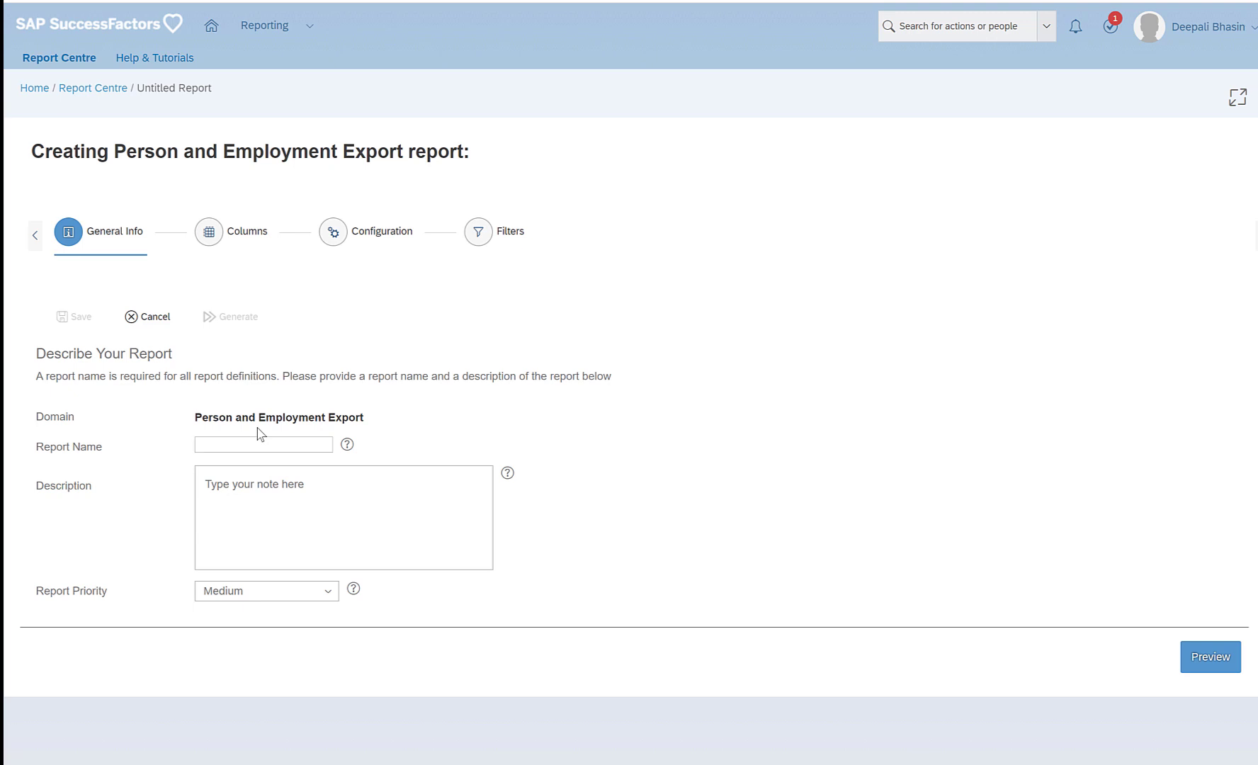
text(db)
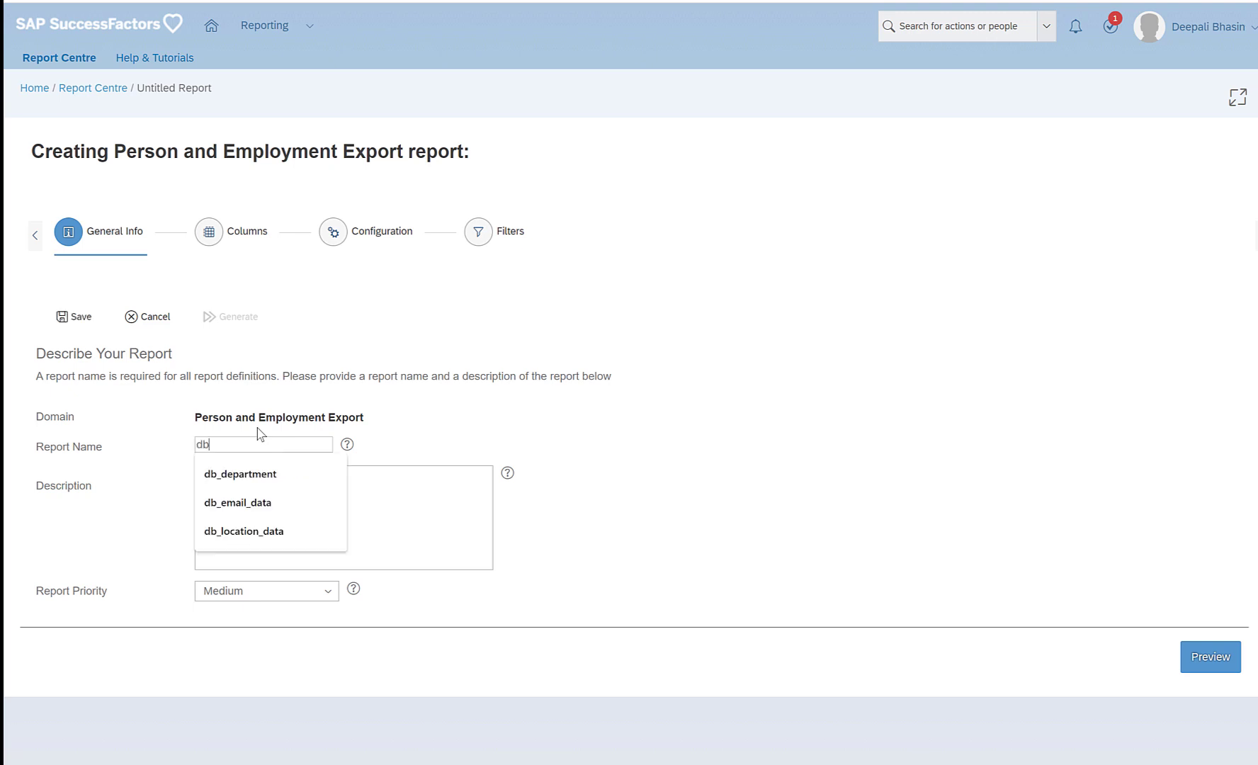
text(_email)
key(ctrl+a)
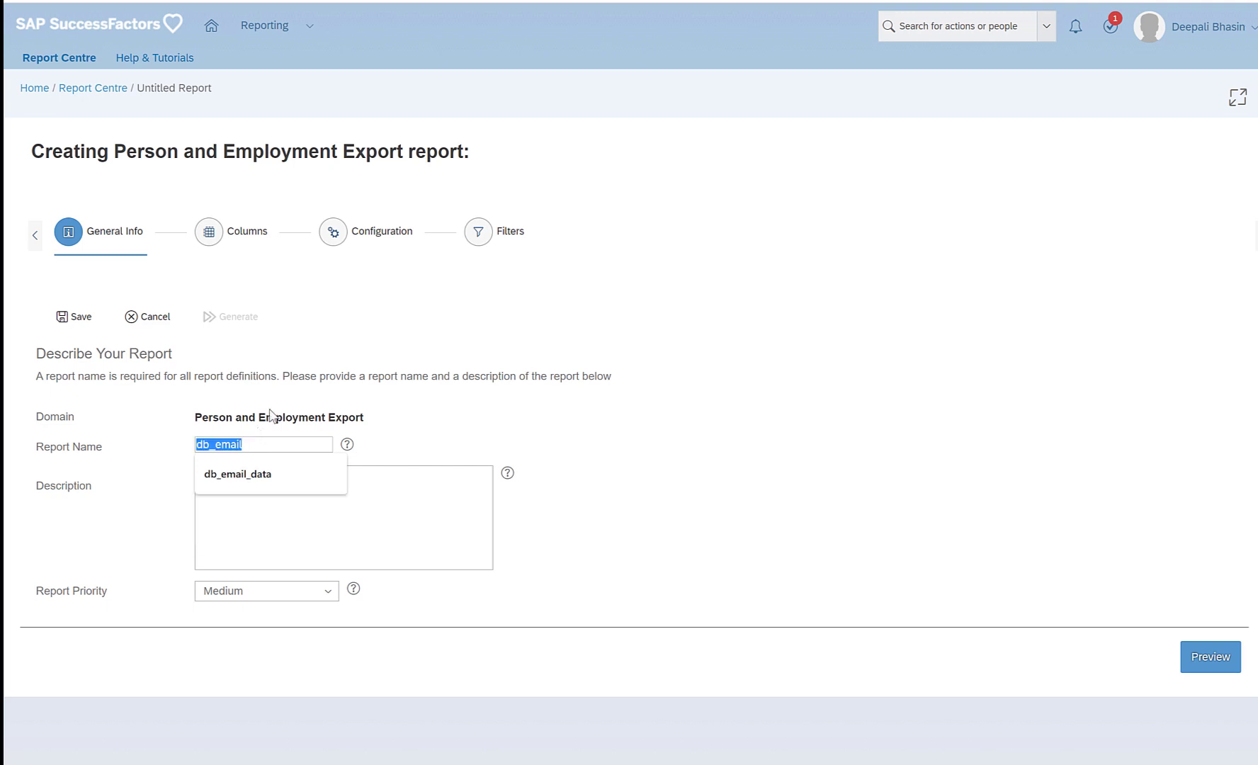
click(277, 474)
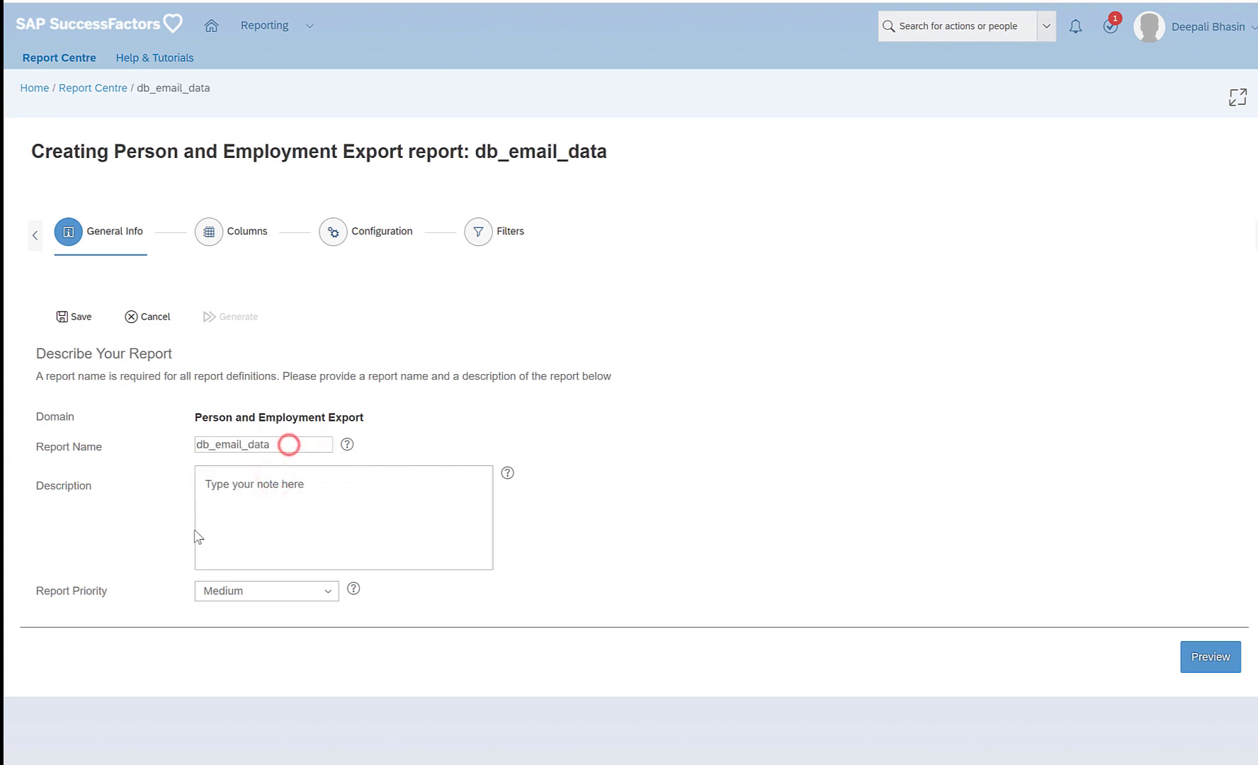
- Copy the name db_email_data into Description, removing an accidentally pasted URL first
click(236, 547)
text(https://performancemanager10.successfactors.com/login?company=johnhollanD#/login)
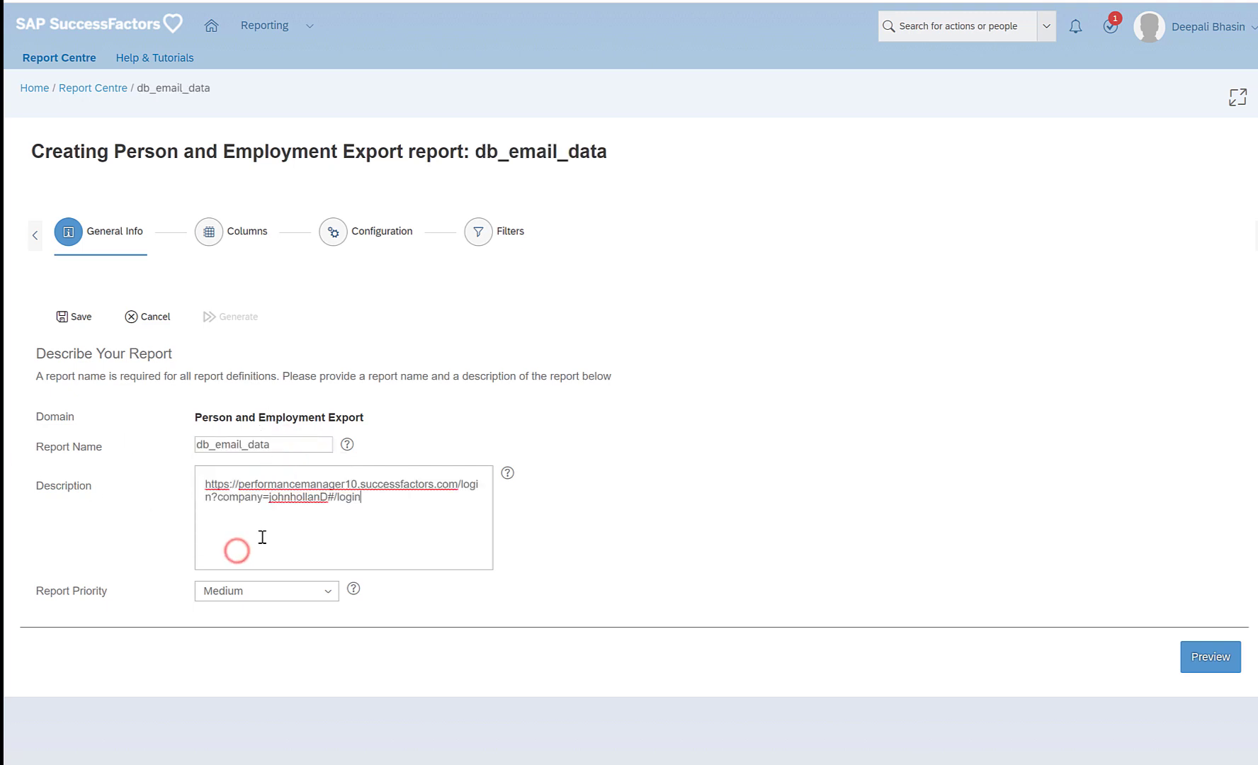
triple_click(367, 510)
key(BackSpace)
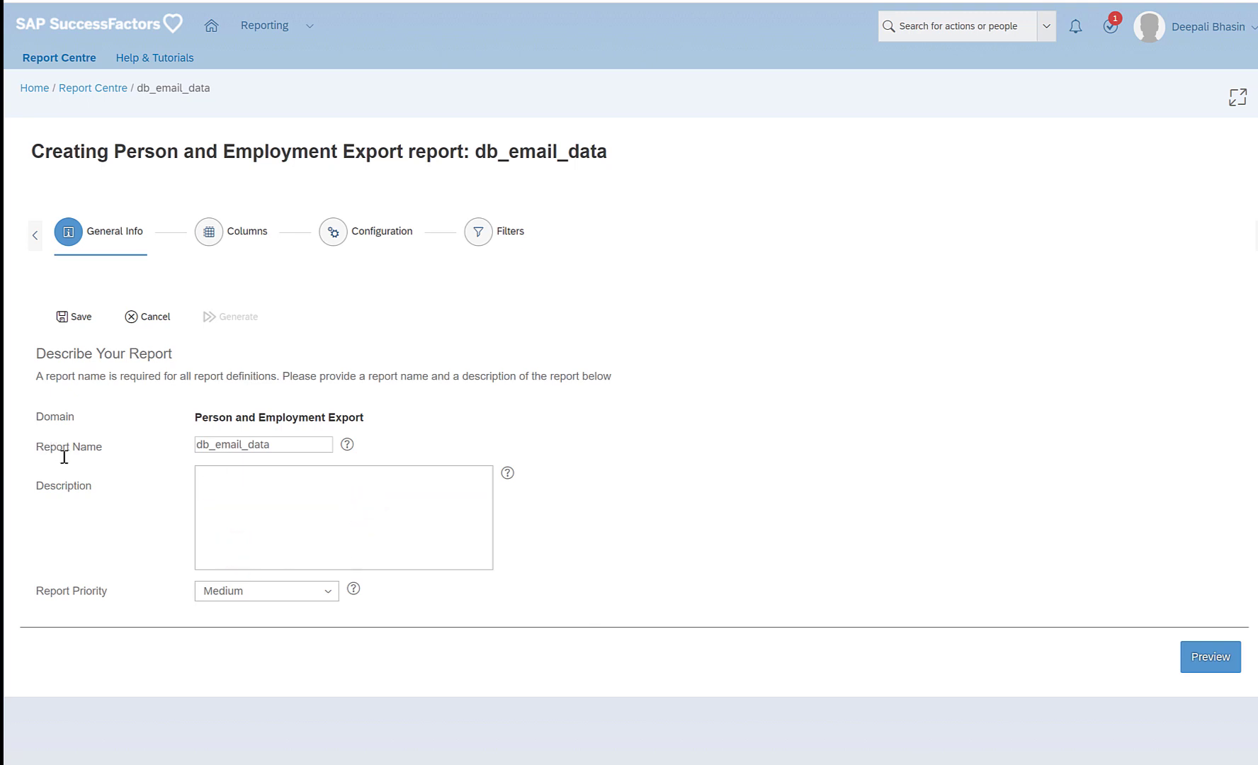
double_click(291, 445)
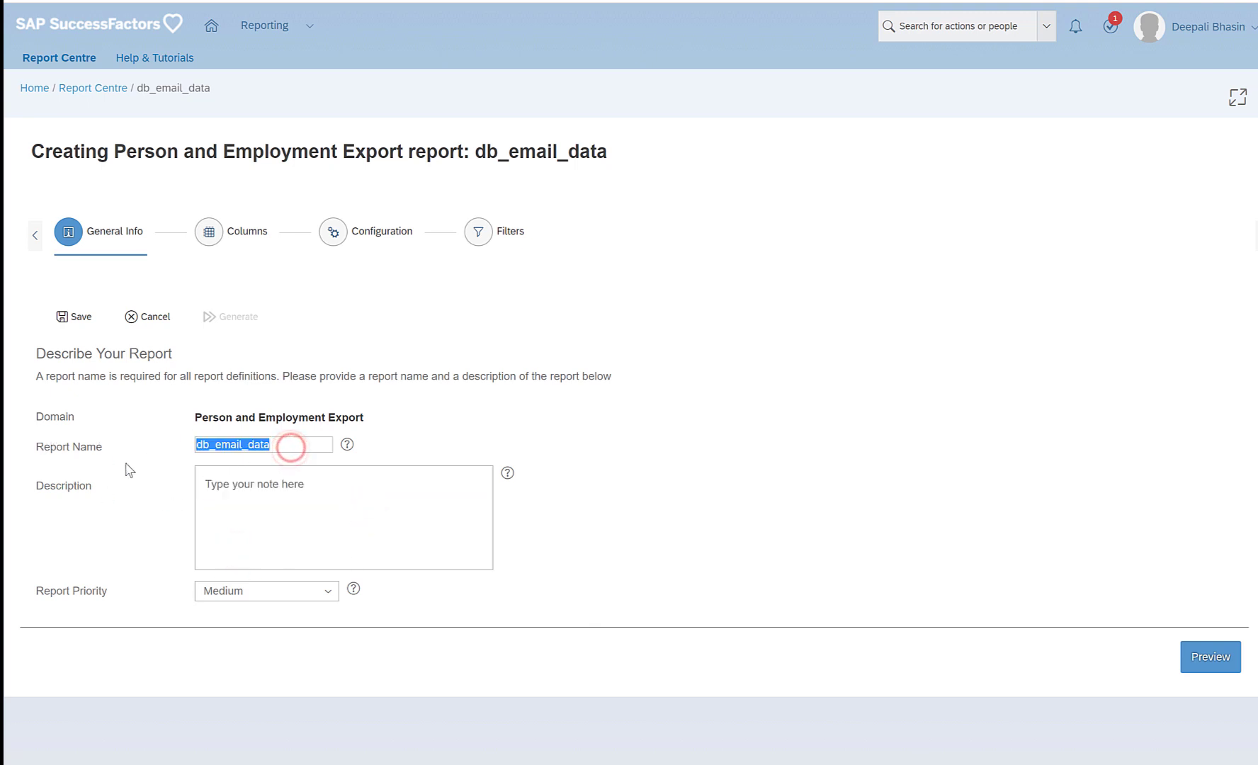
key(ctrl+c)
click(242, 494)
key(ctrl+v)
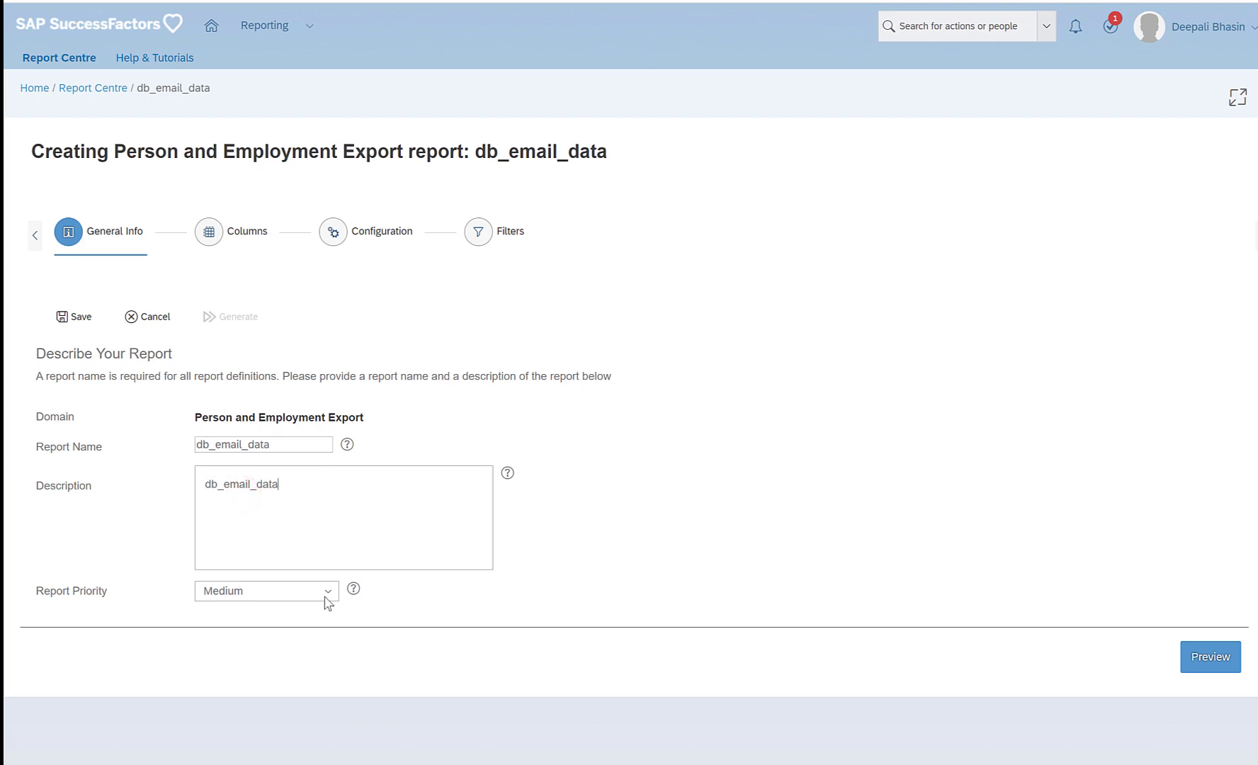
- Add all Email Info columns: person-id-external, email-address, email-type and isPrimary
click(209, 235)
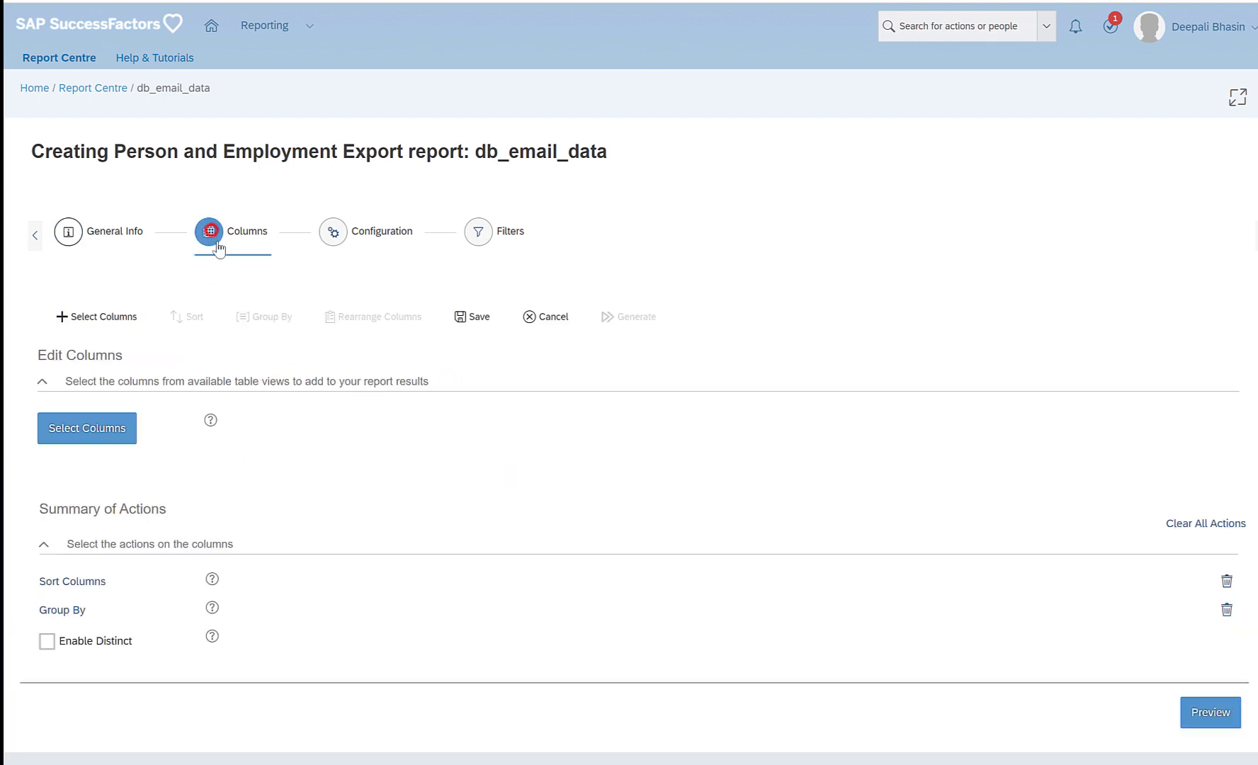
click(125, 431)
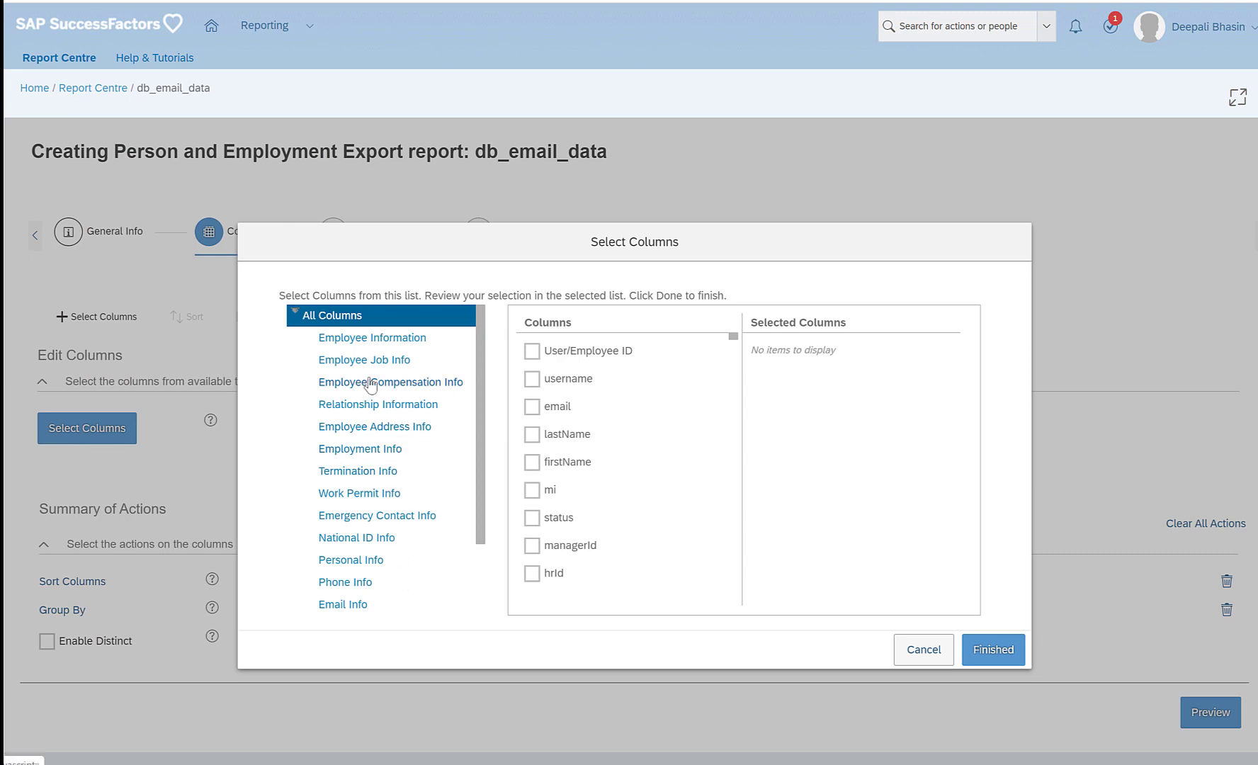
scroll(386, 420, down, 2)
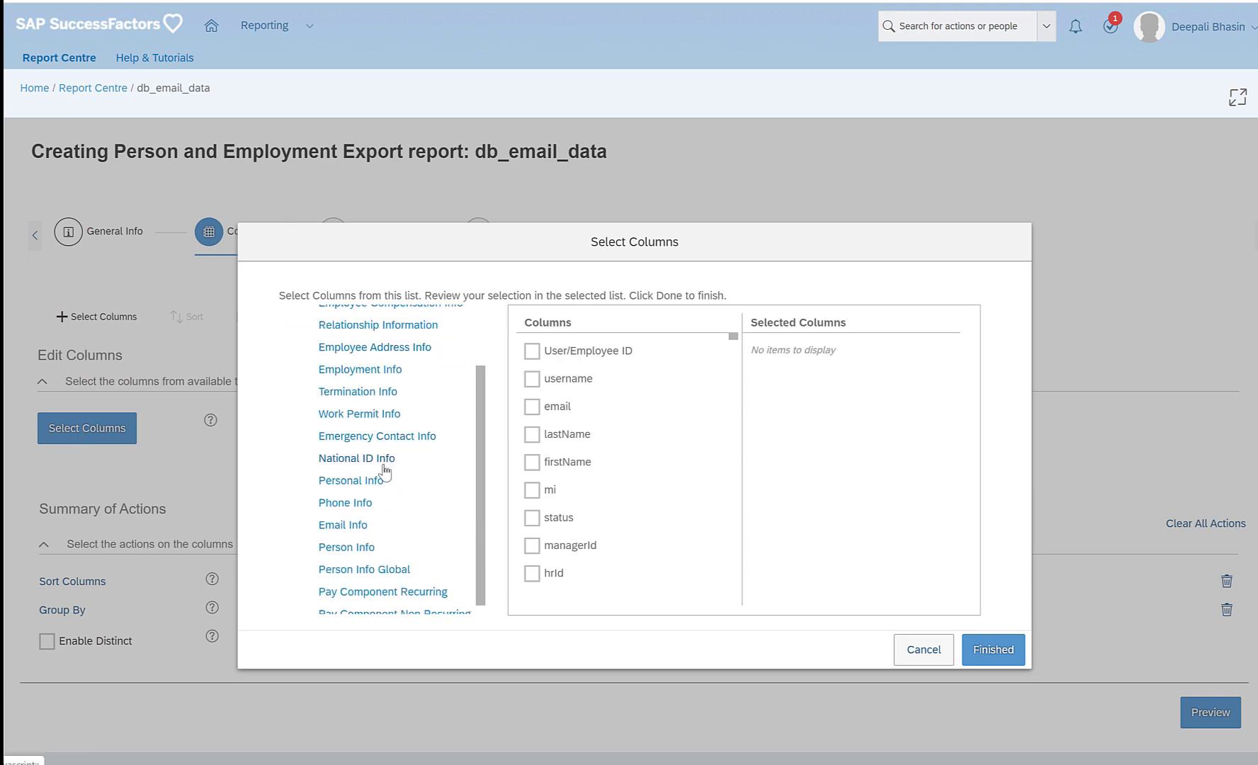
scroll(384, 469, up, 3)
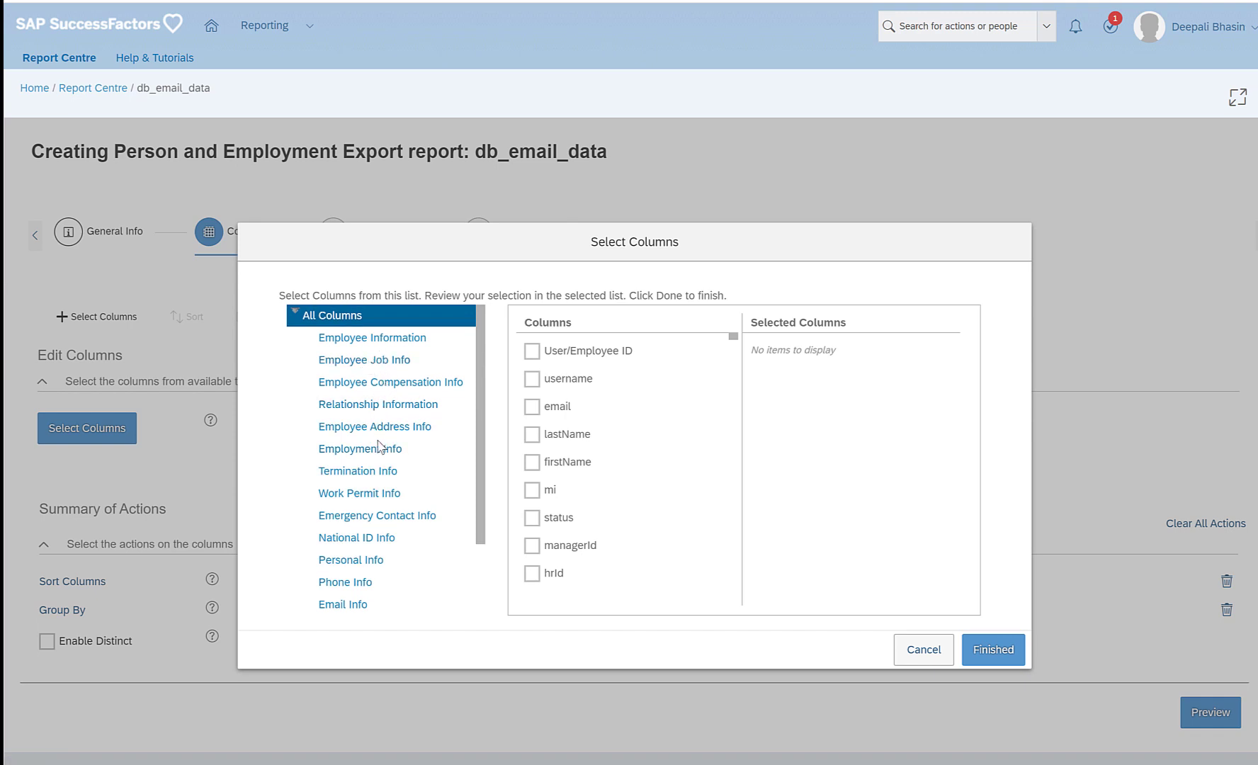
scroll(386, 462, down, 3)
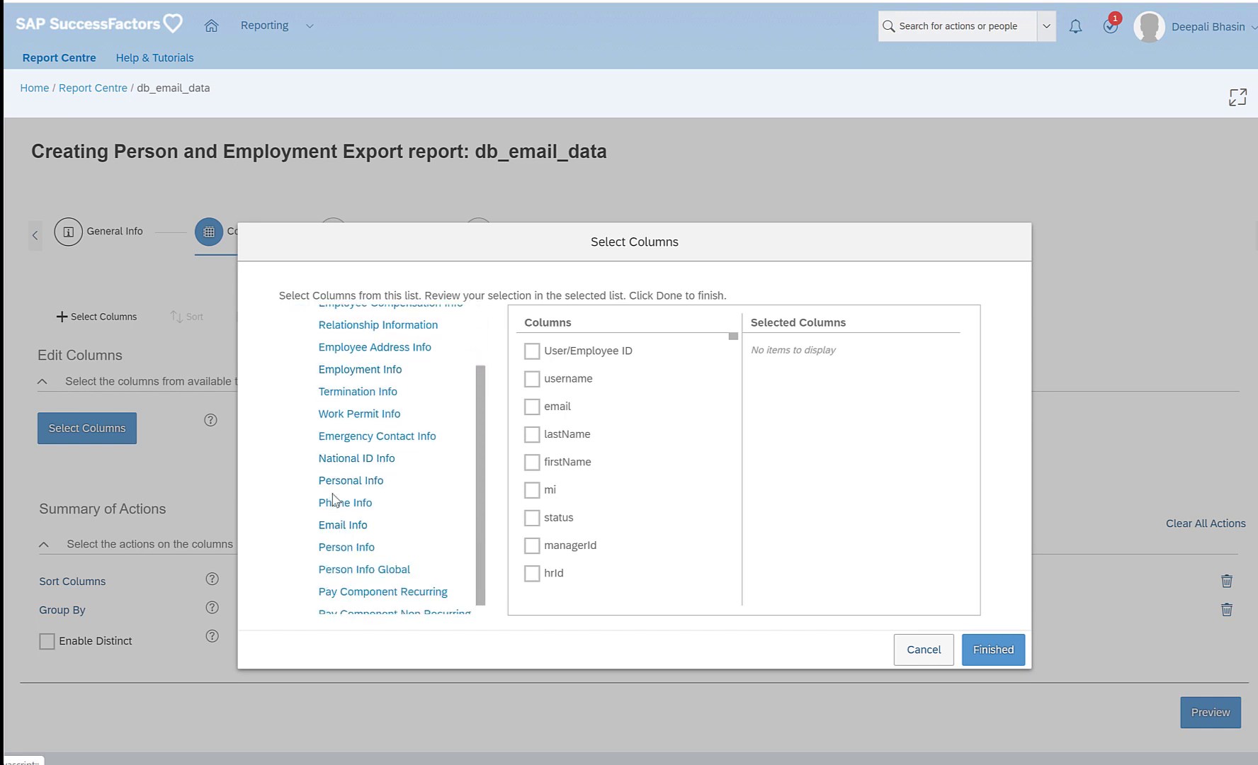
click(333, 496)
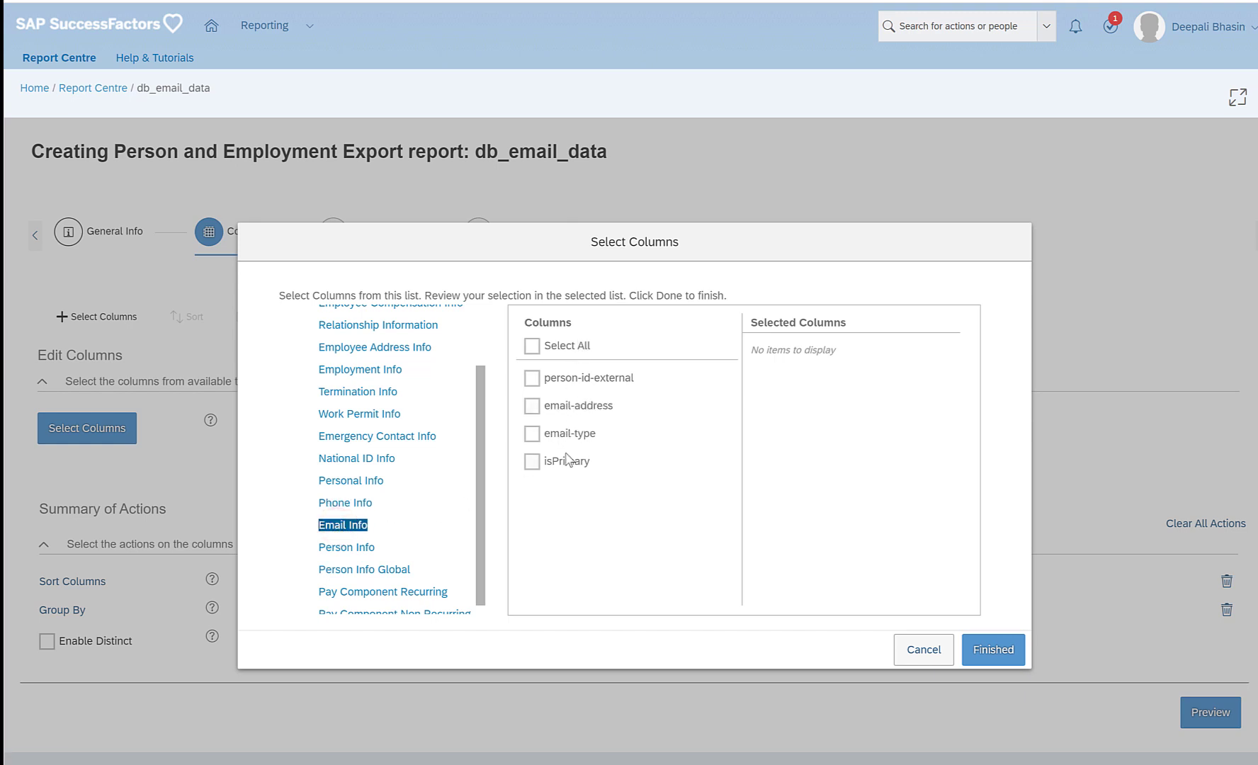
click(532, 347)
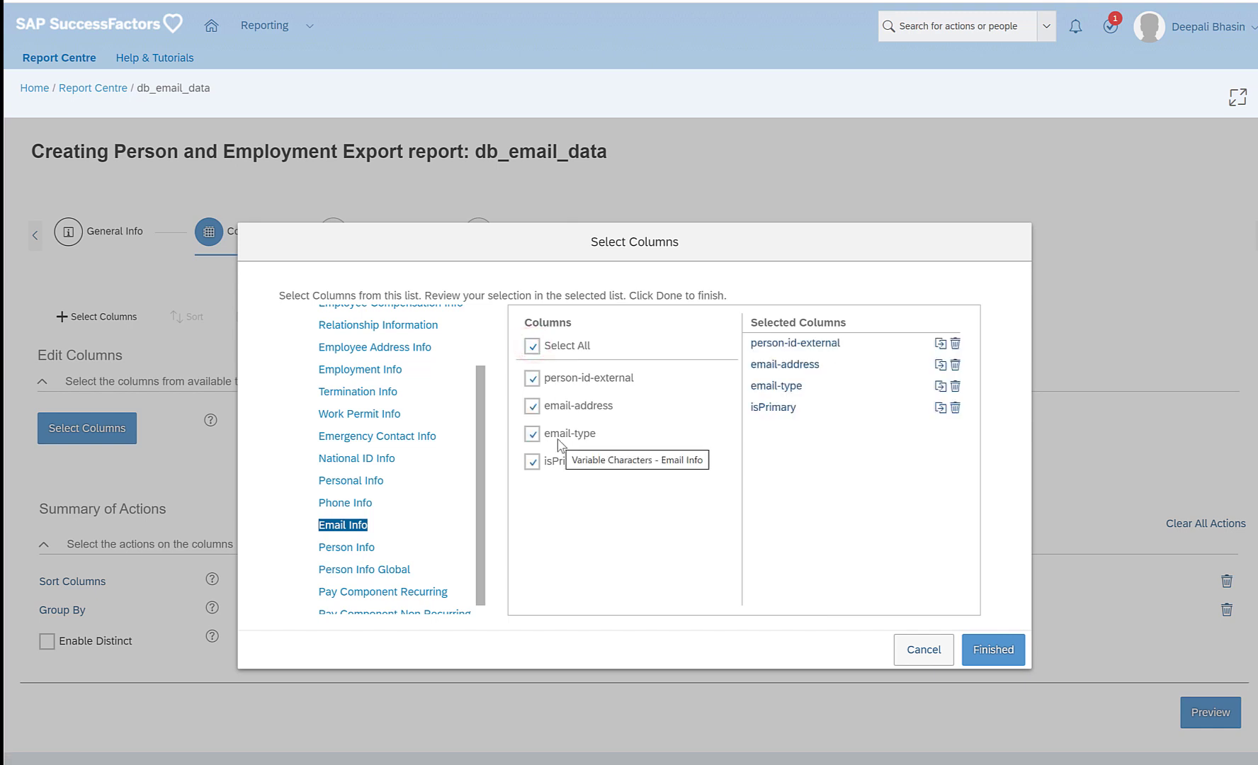
click(992, 658)
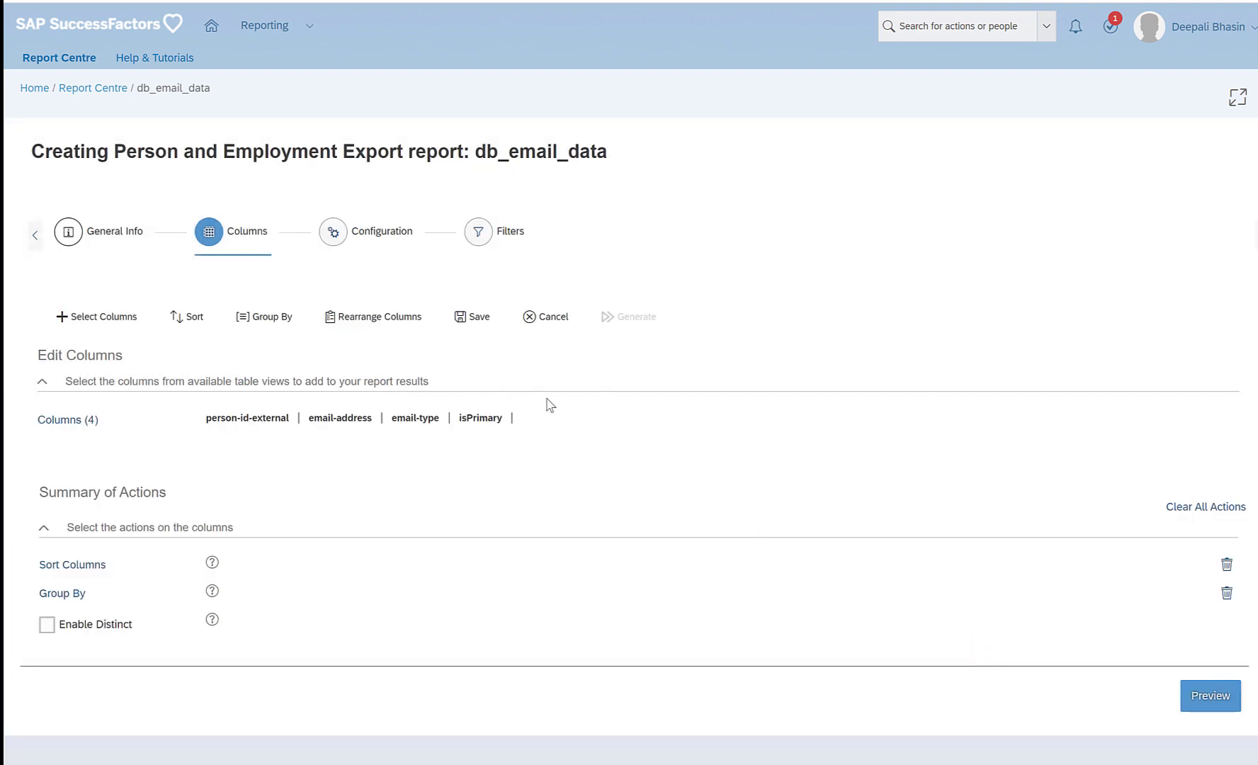
- Preview the four-column email data, then close the preview and save the report
click(1208, 697)
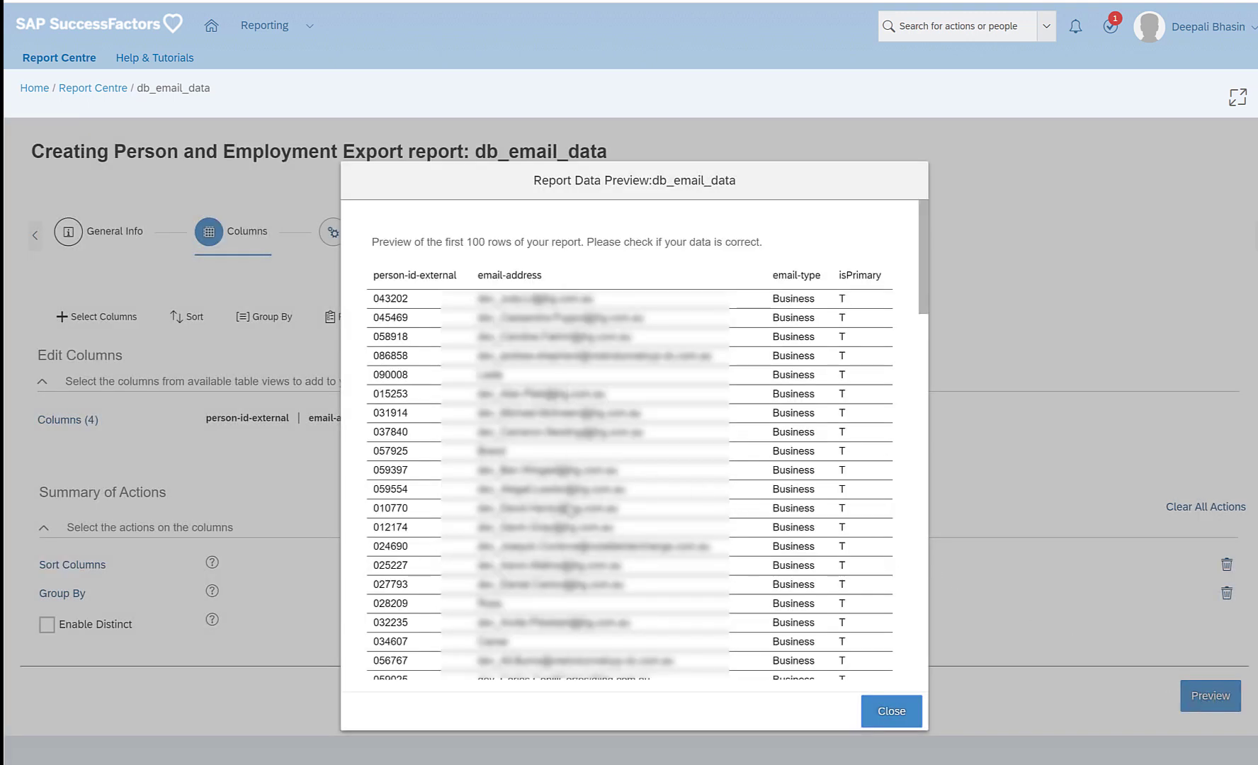
drag(379, 276, 448, 276)
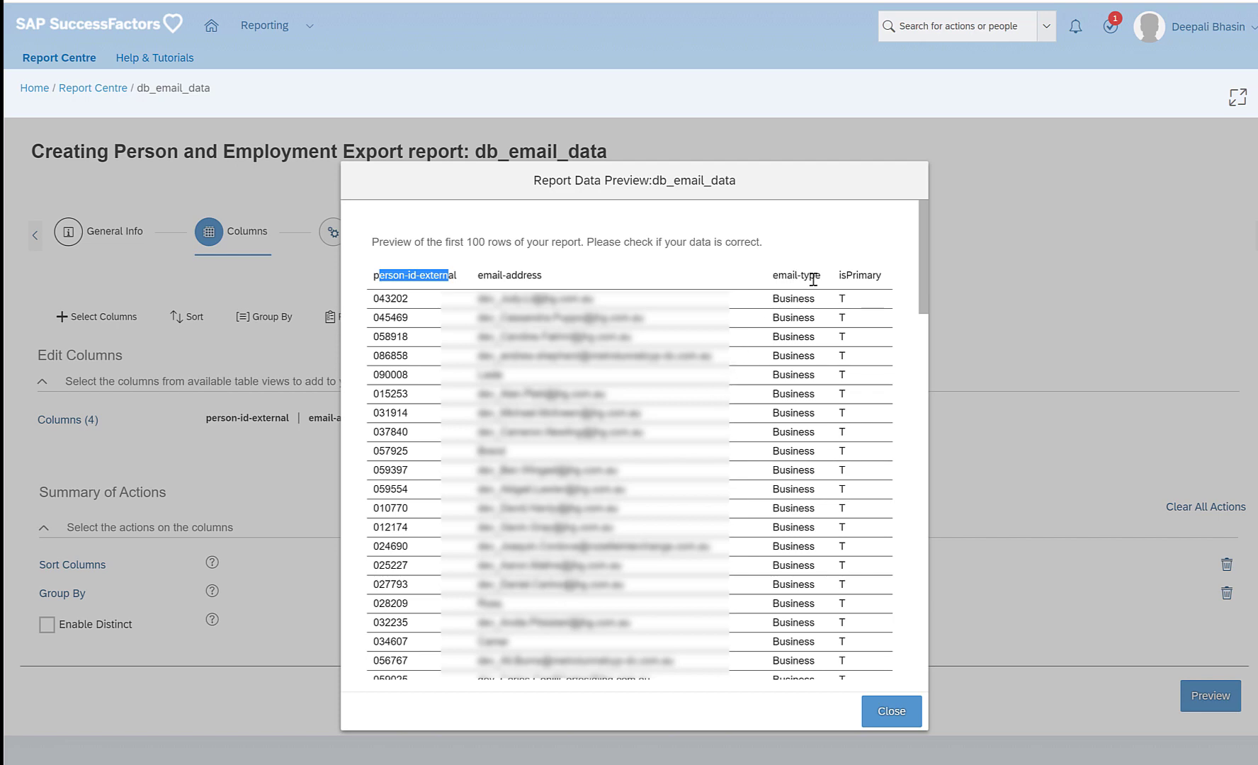
scroll(826, 312, down, 8)
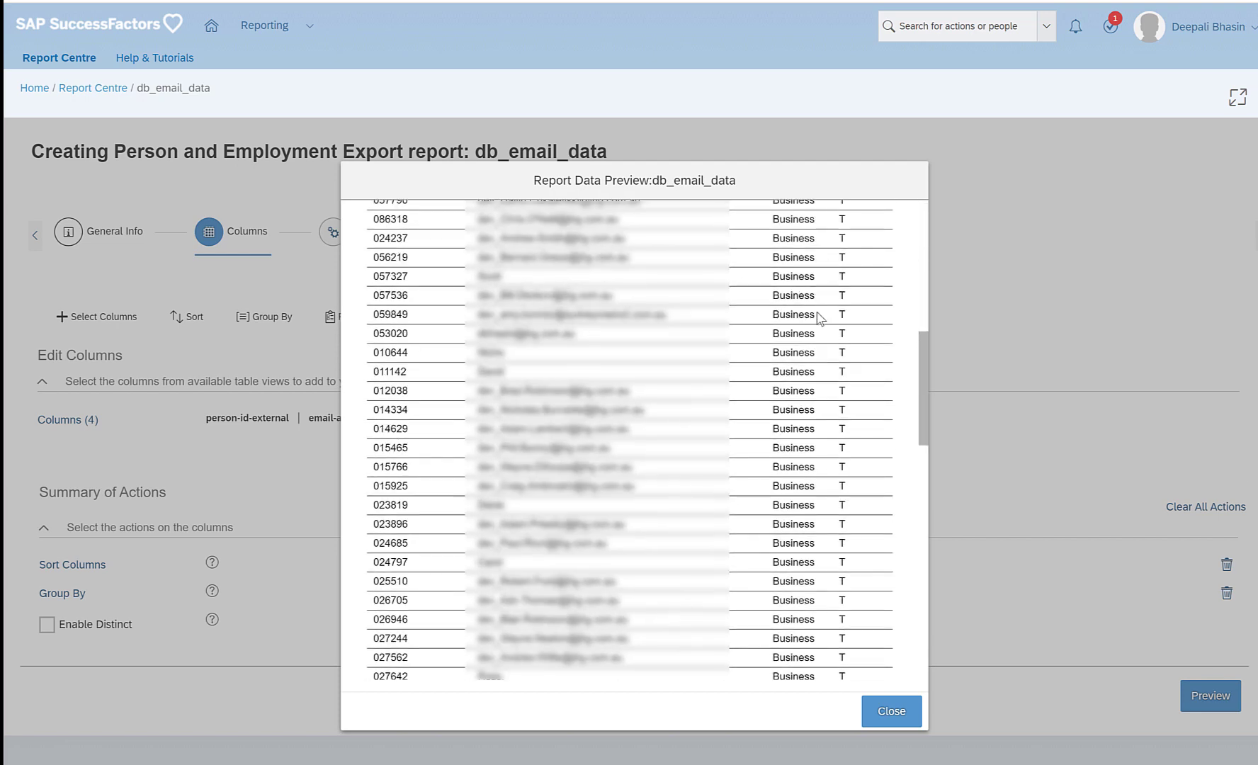
scroll(820, 318, up, 10)
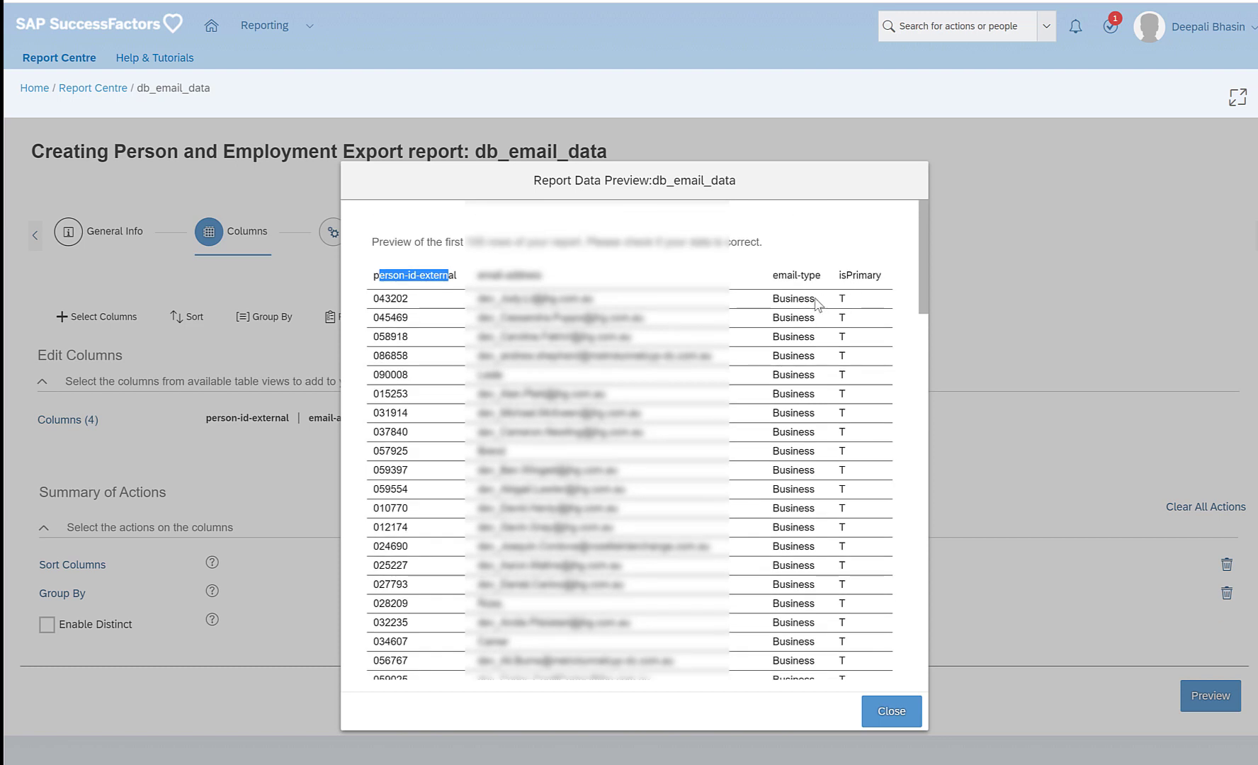
click(891, 711)
click(478, 315)
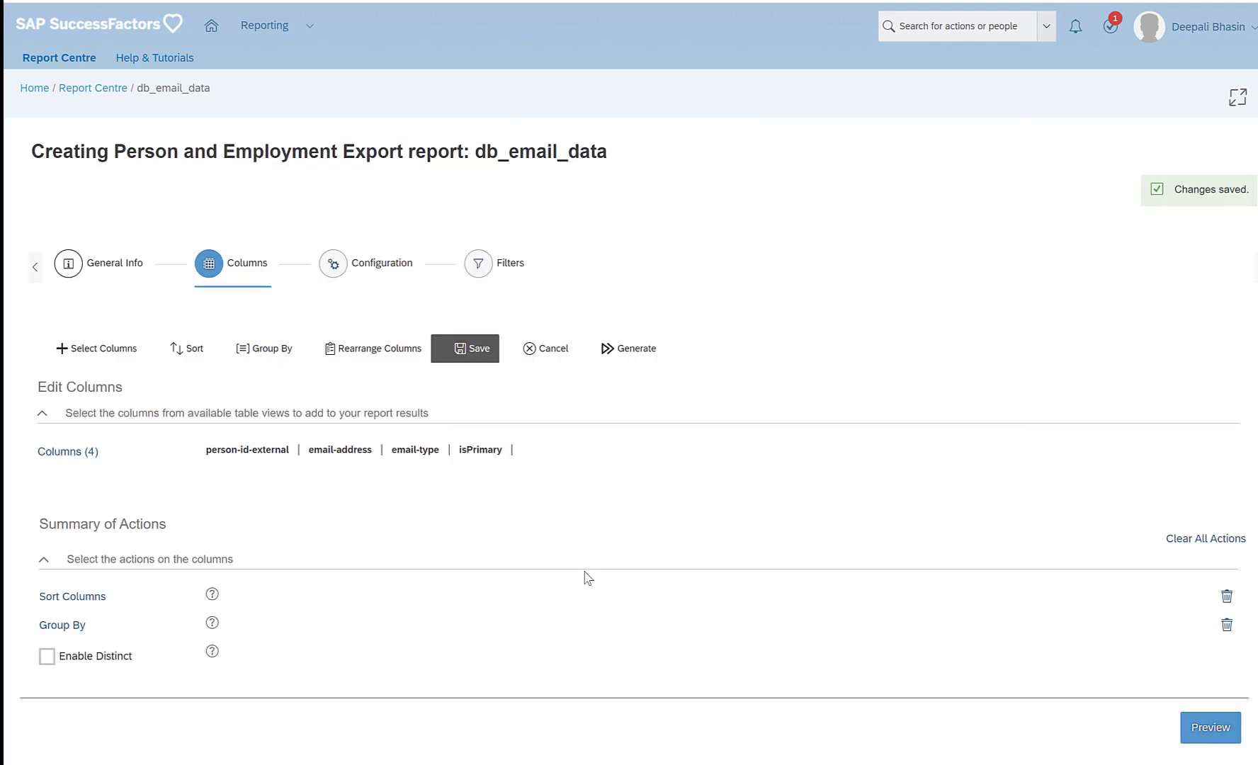
click(478, 263)
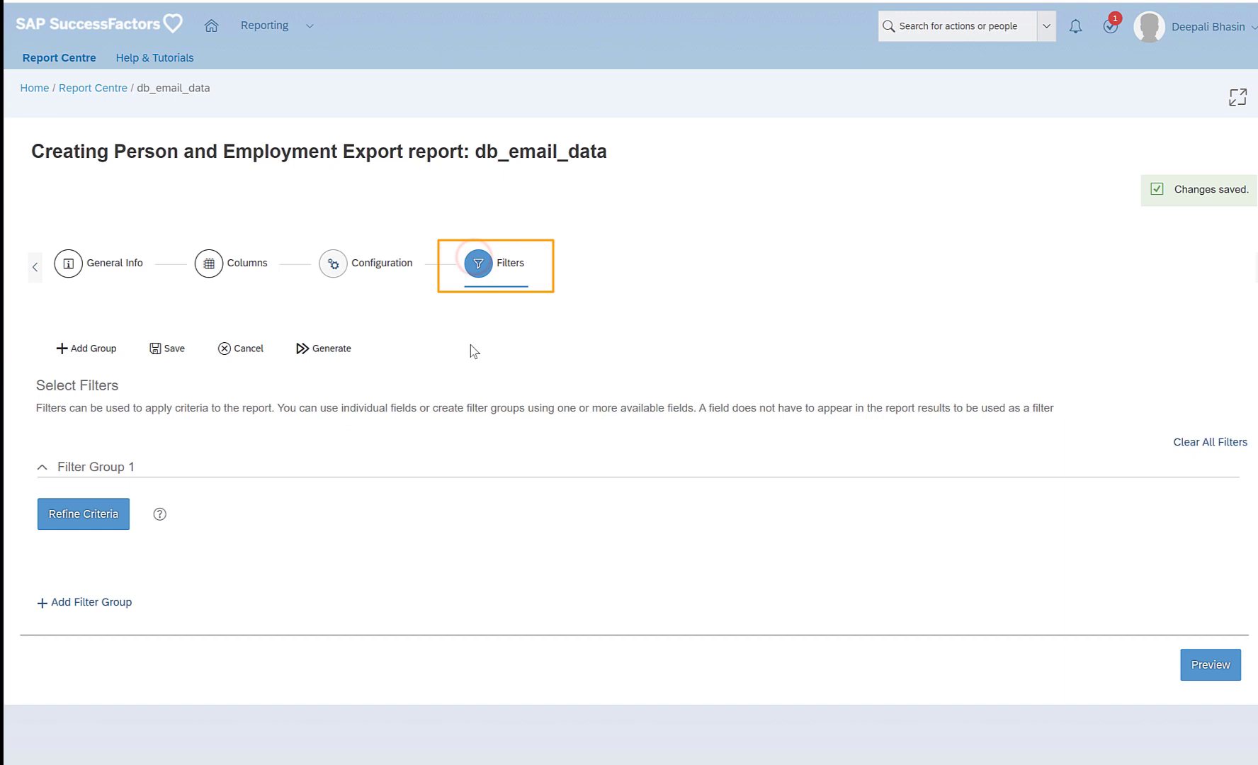
click(74, 517)
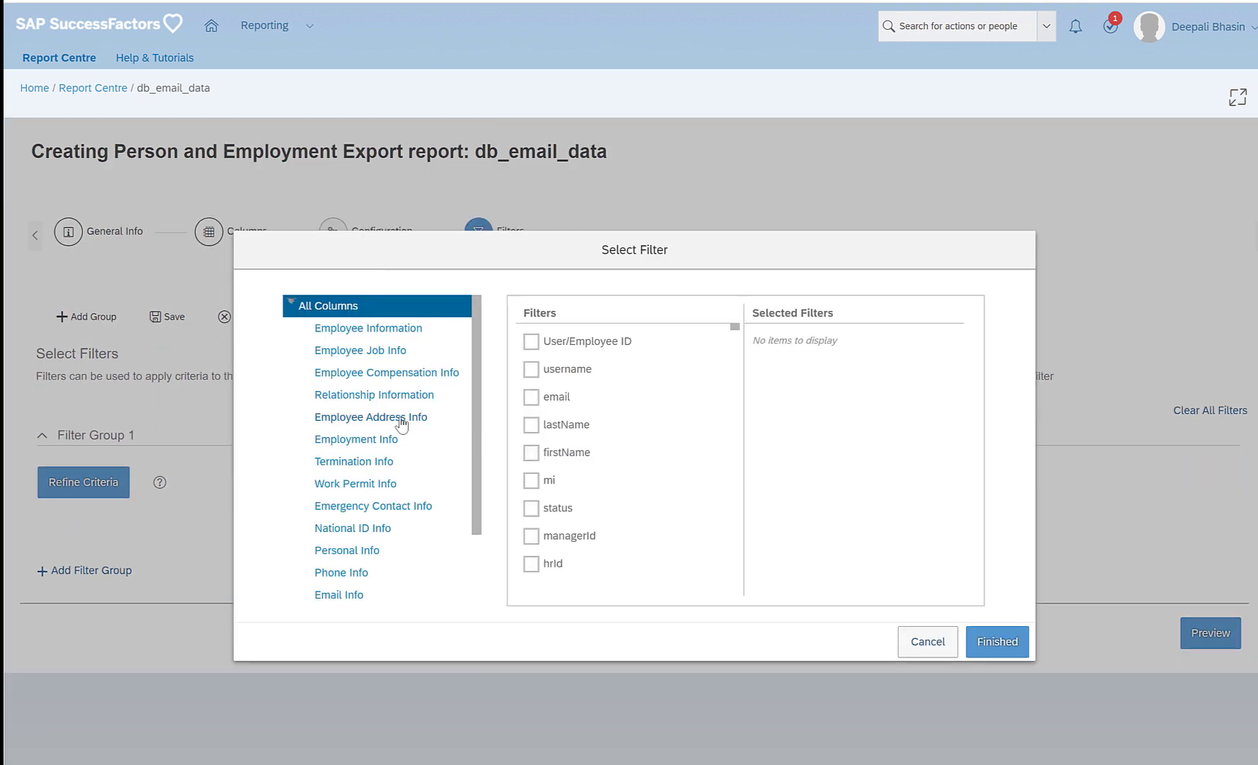
scroll(332, 539, down, 1)
click(336, 516)
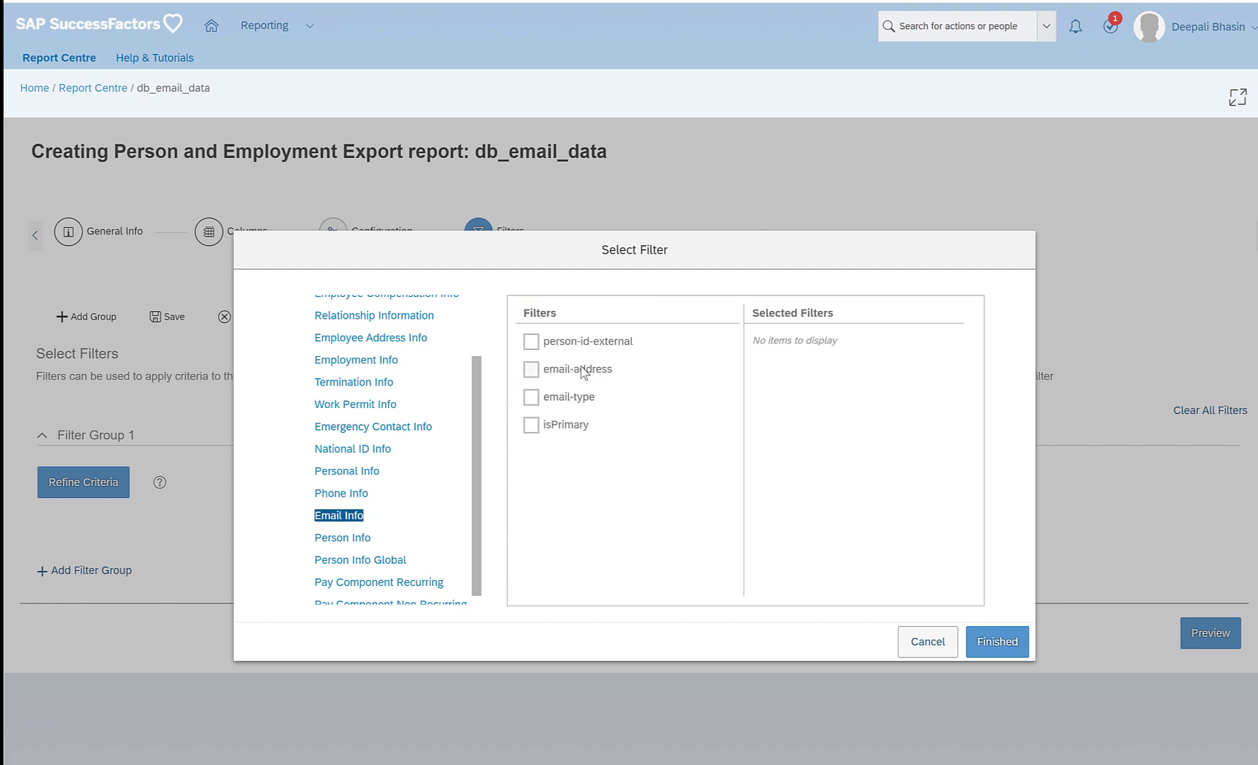
click(550, 398)
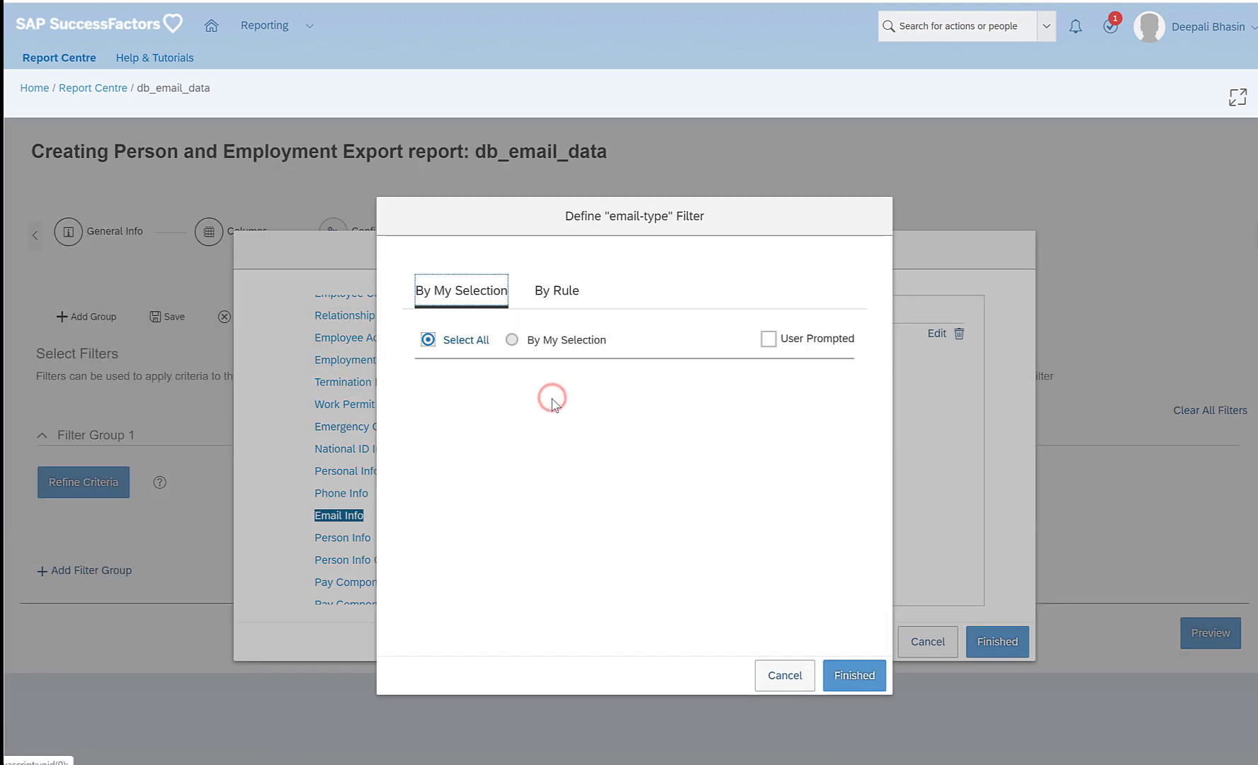
- Add a By Rule condition email-type Equal to Personal and confirm the filter
click(574, 301)
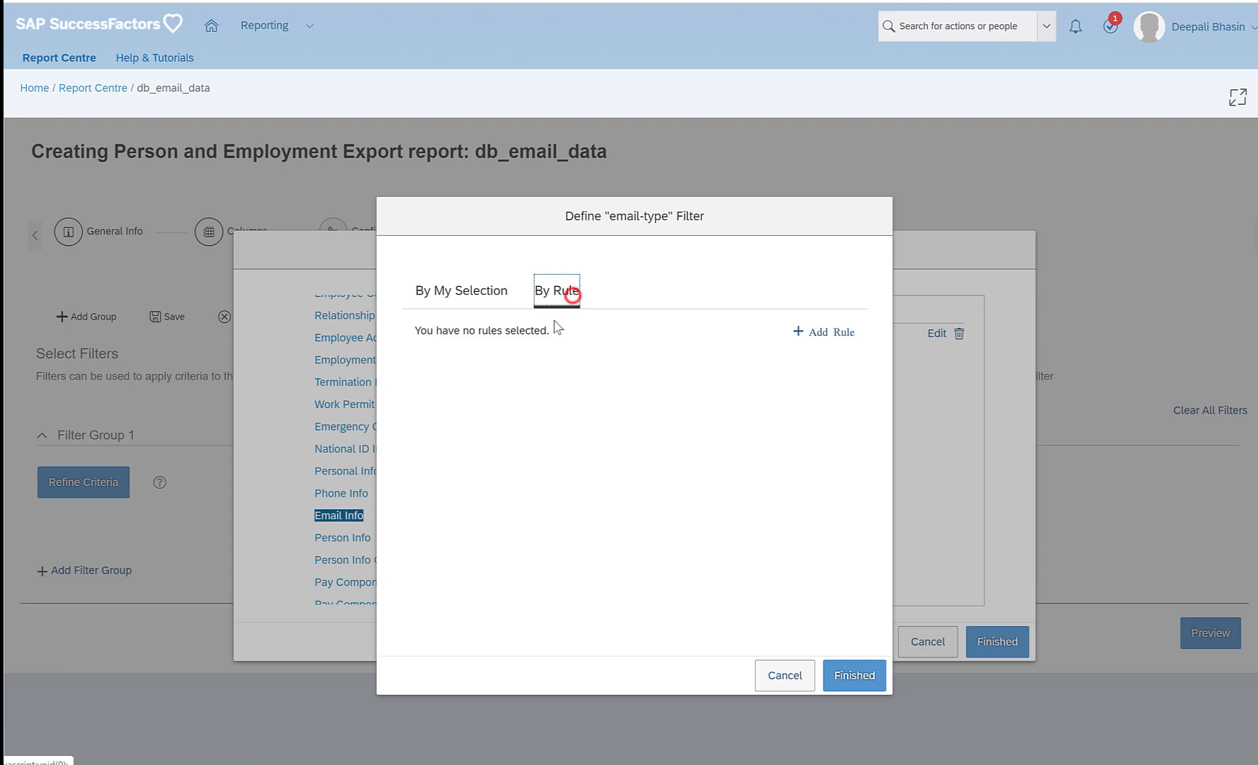
click(871, 380)
click(532, 364)
click(531, 389)
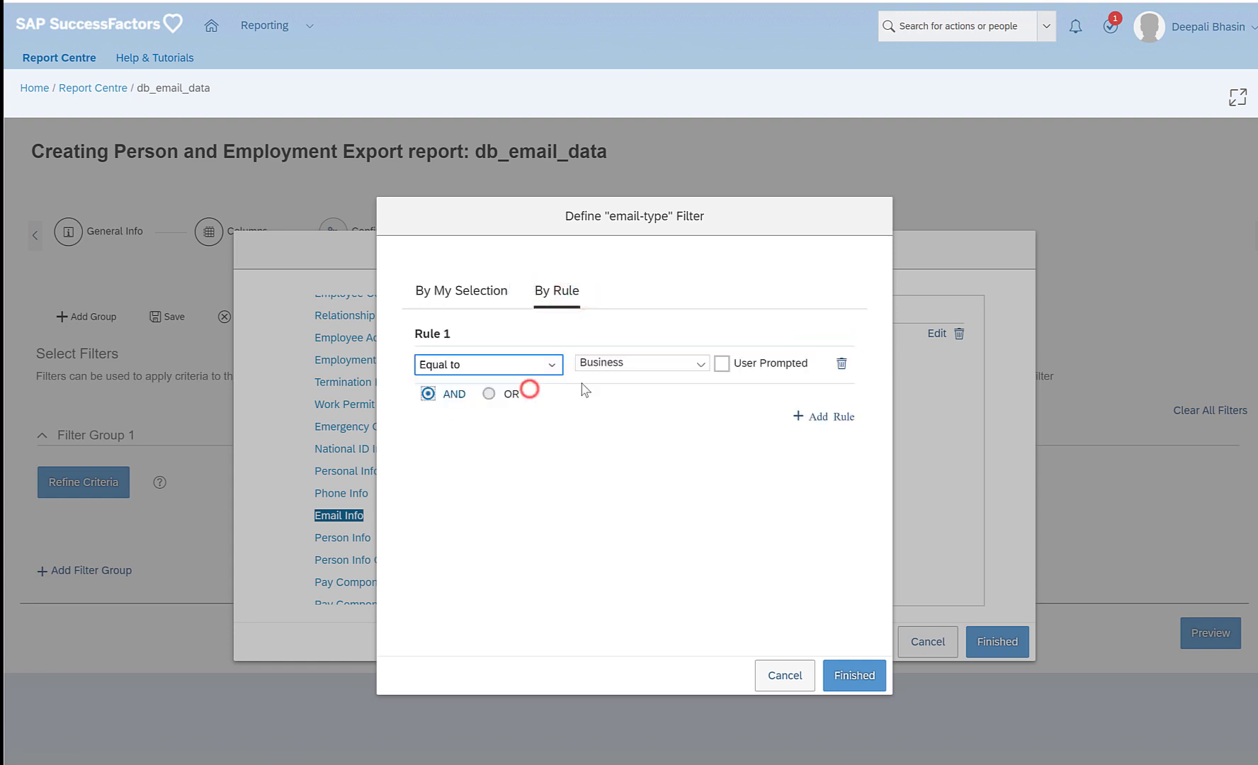
click(700, 363)
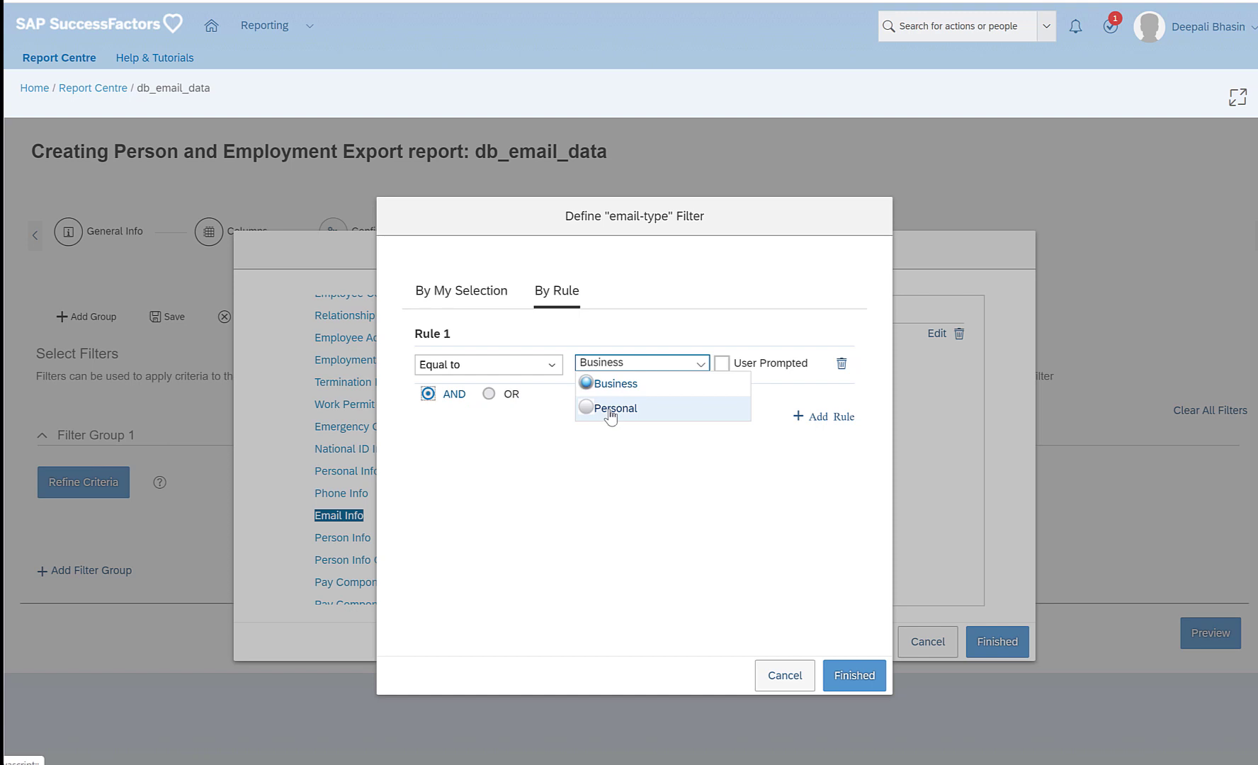
click(610, 409)
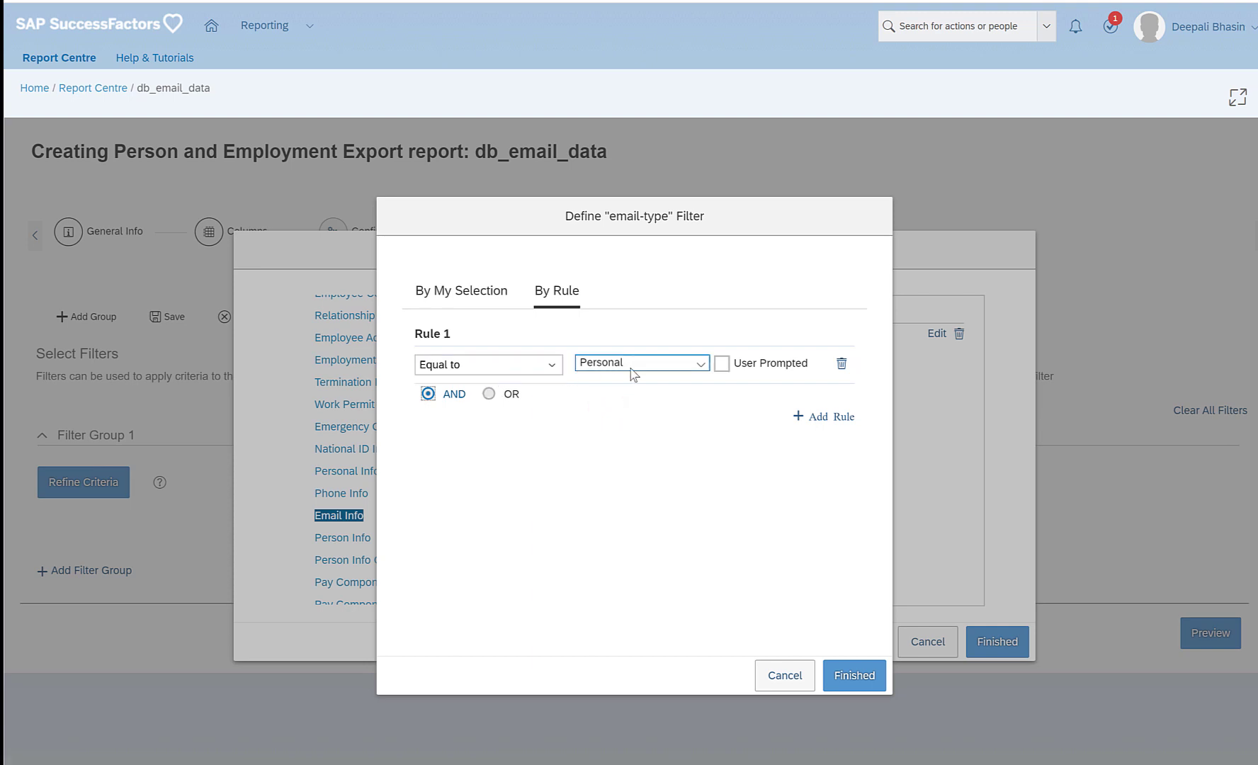
click(855, 677)
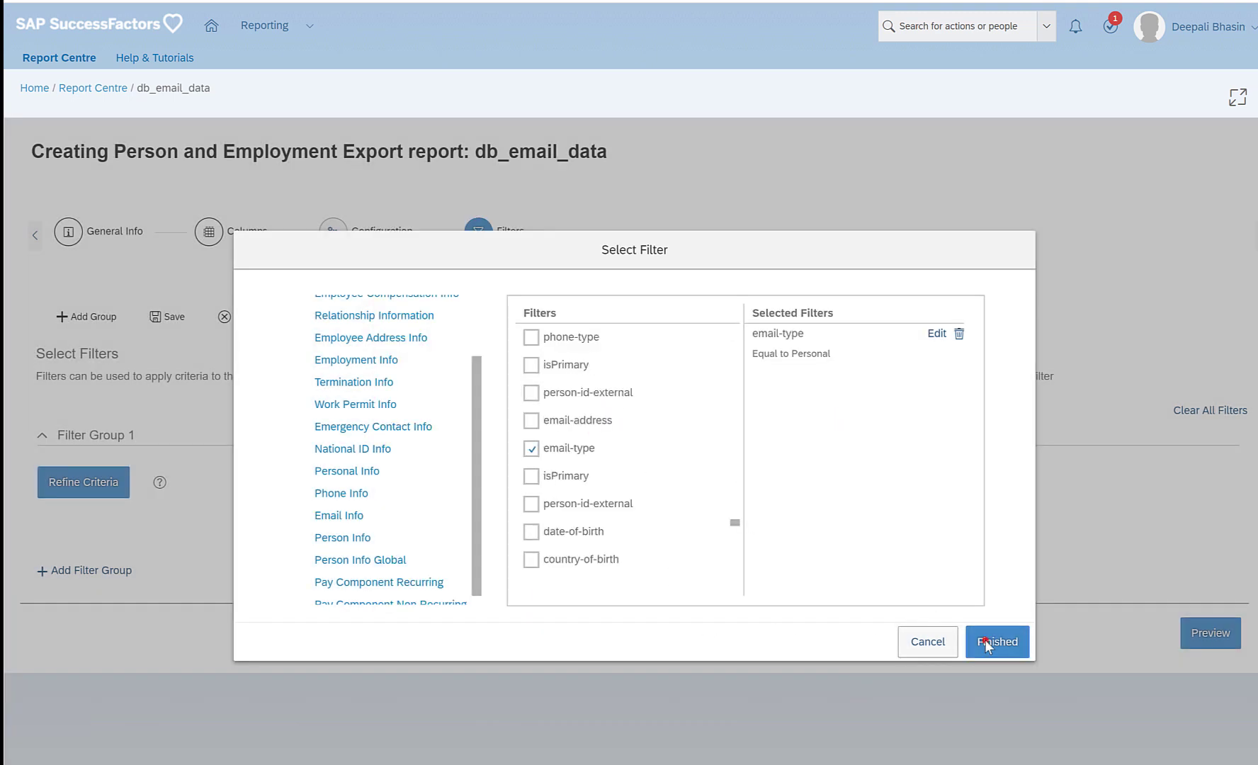
click(984, 641)
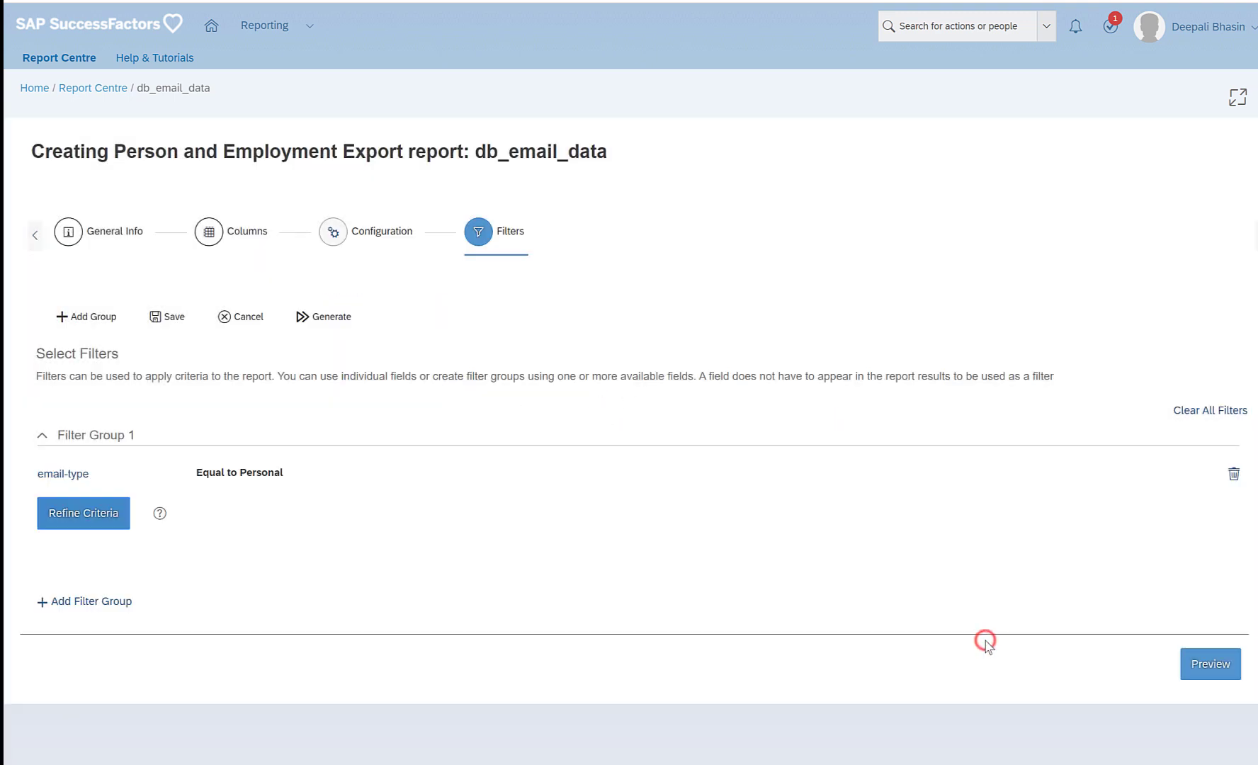
- Save and preview the filtered report, checking rows show Personal email-type with mixed isPrimary
click(153, 321)
click(1192, 695)
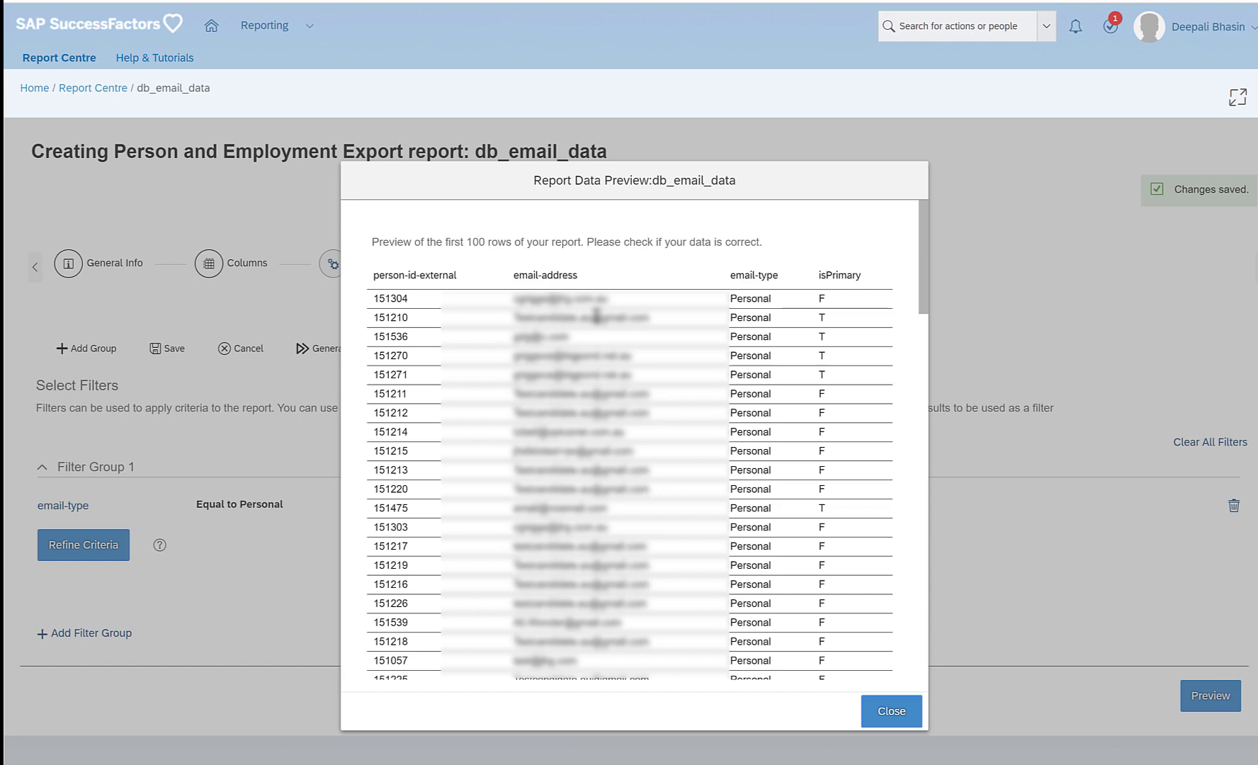
scroll(597, 317, down, 6)
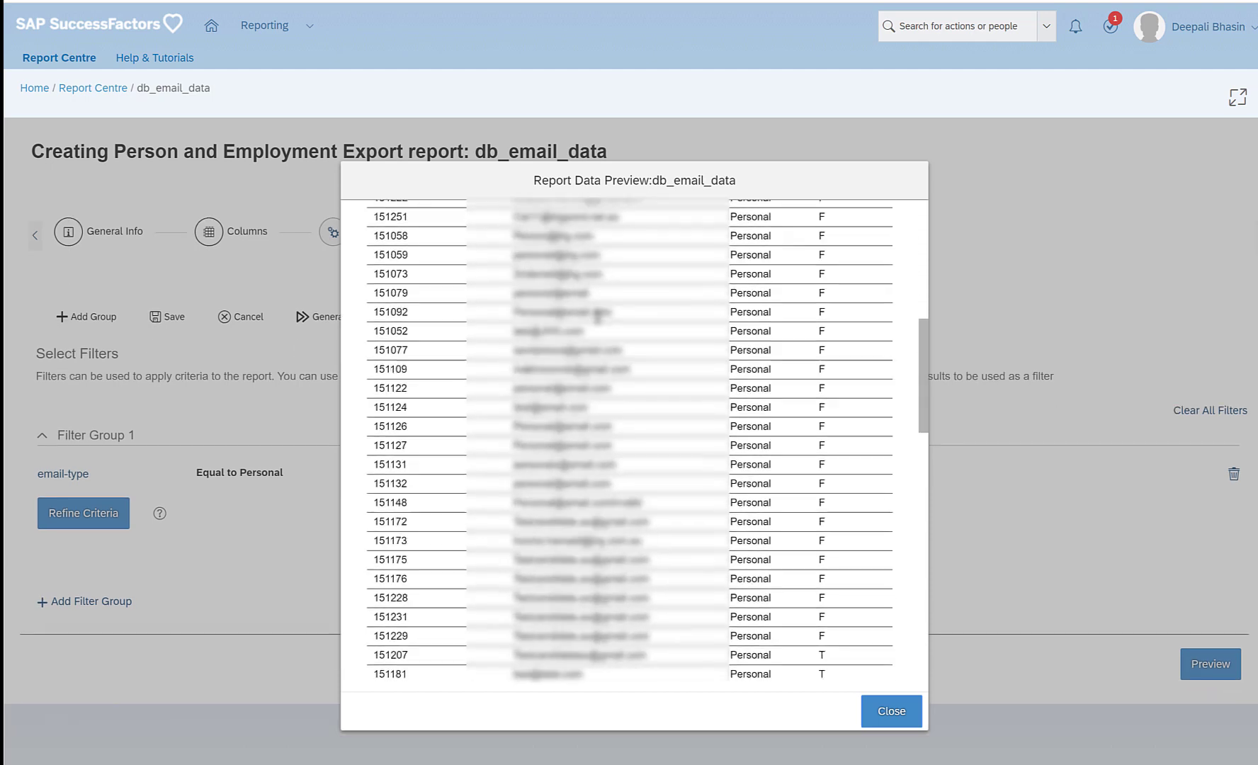
scroll(598, 316, up, 6)
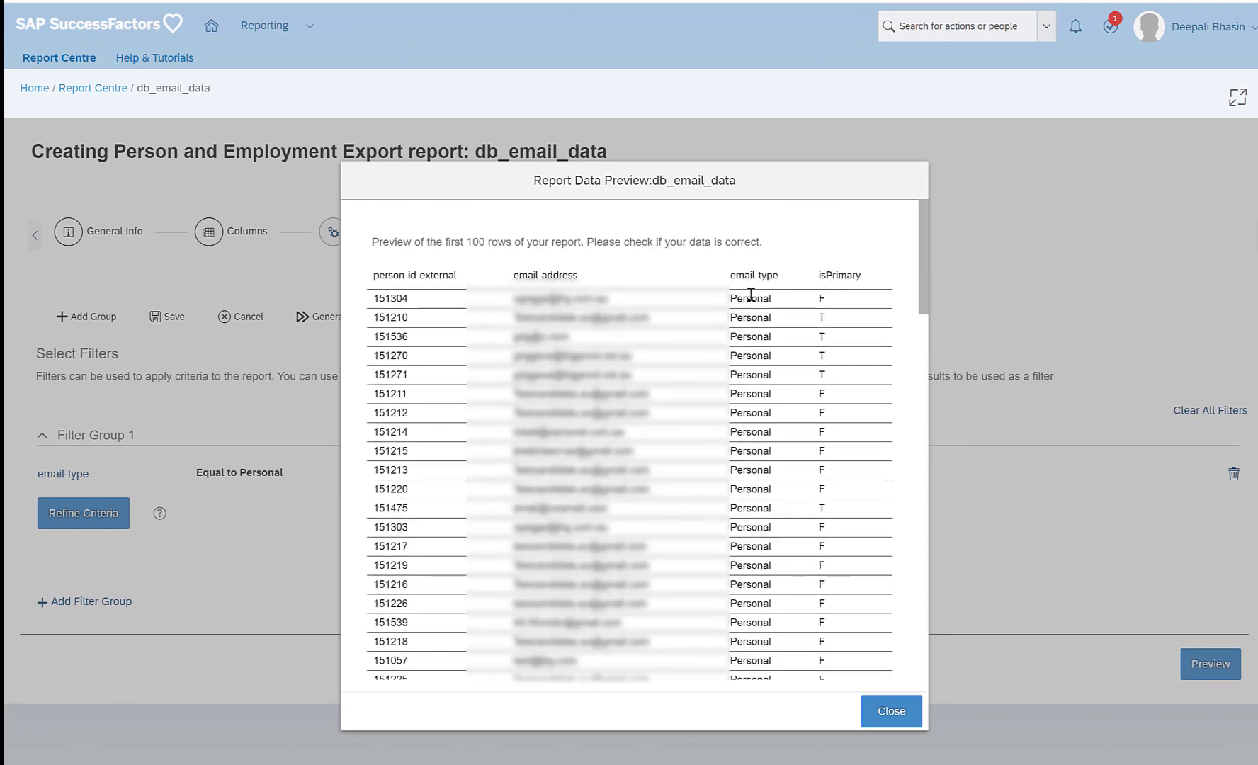
scroll(786, 365, down, 8)
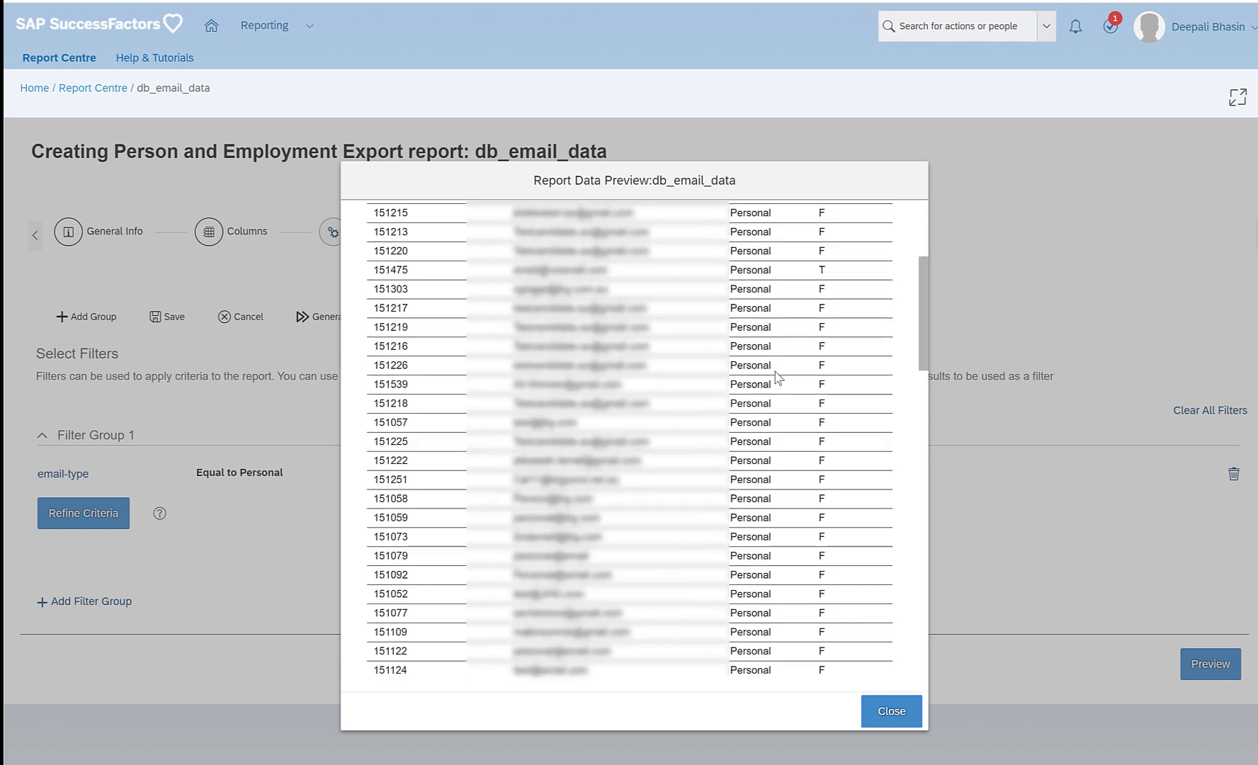
scroll(779, 374, up, 7)
scroll(780, 377, up, 2)
drag(715, 294, 827, 299)
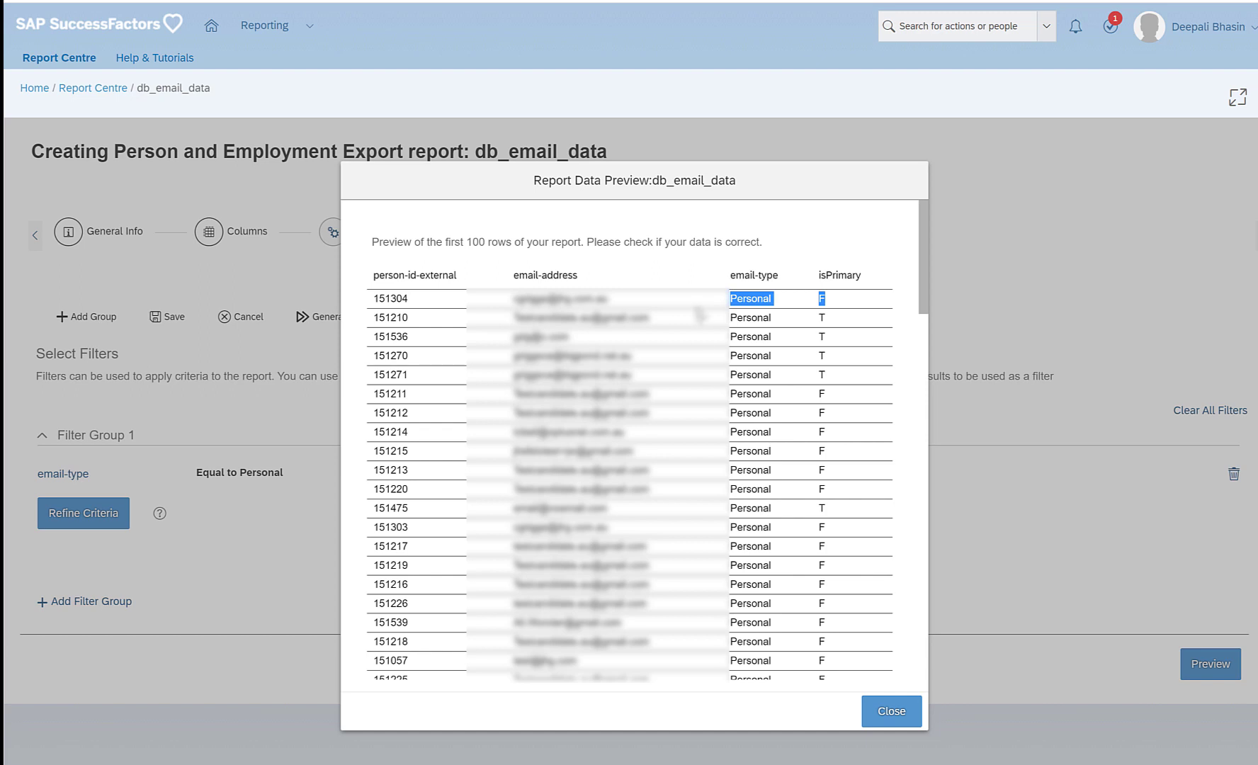
drag(724, 317, 826, 313)
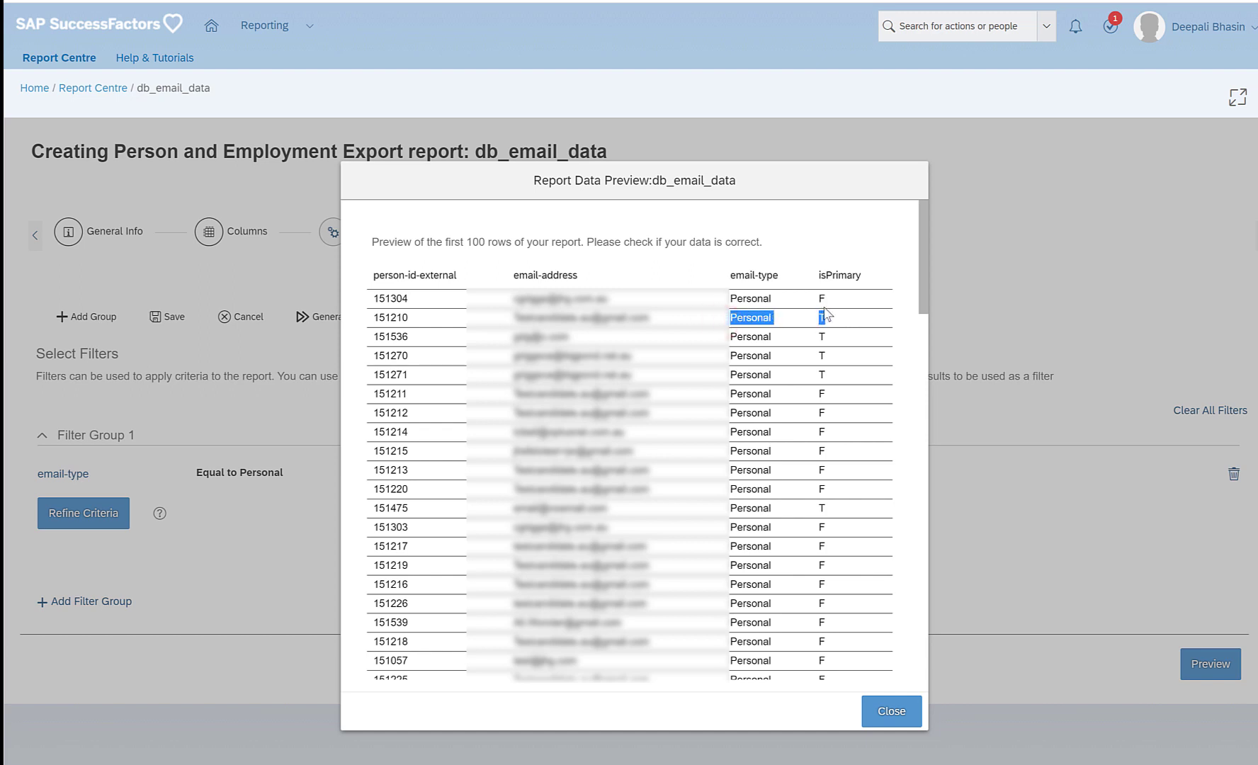
click(833, 323)
click(833, 293)
click(883, 708)
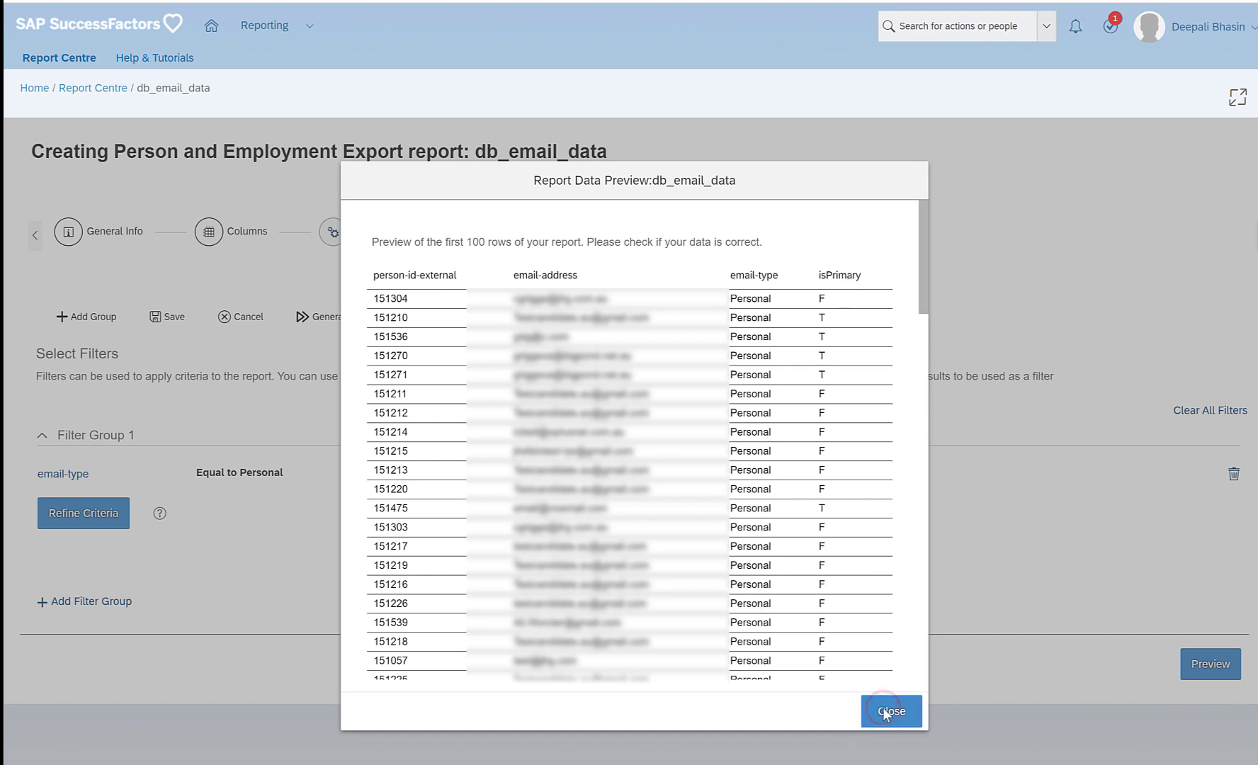
- Generate db_email_data, download it as CSV and open report_db_email_data in Excel
click(885, 712)
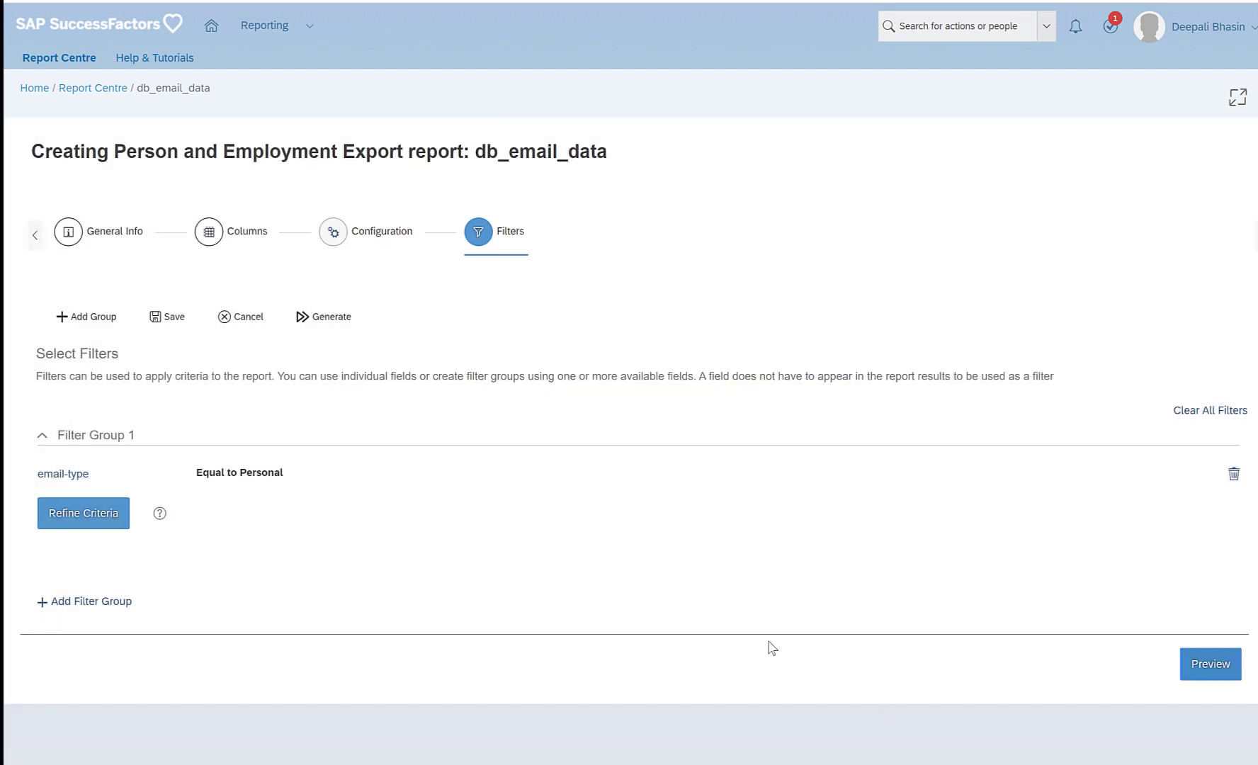
click(324, 316)
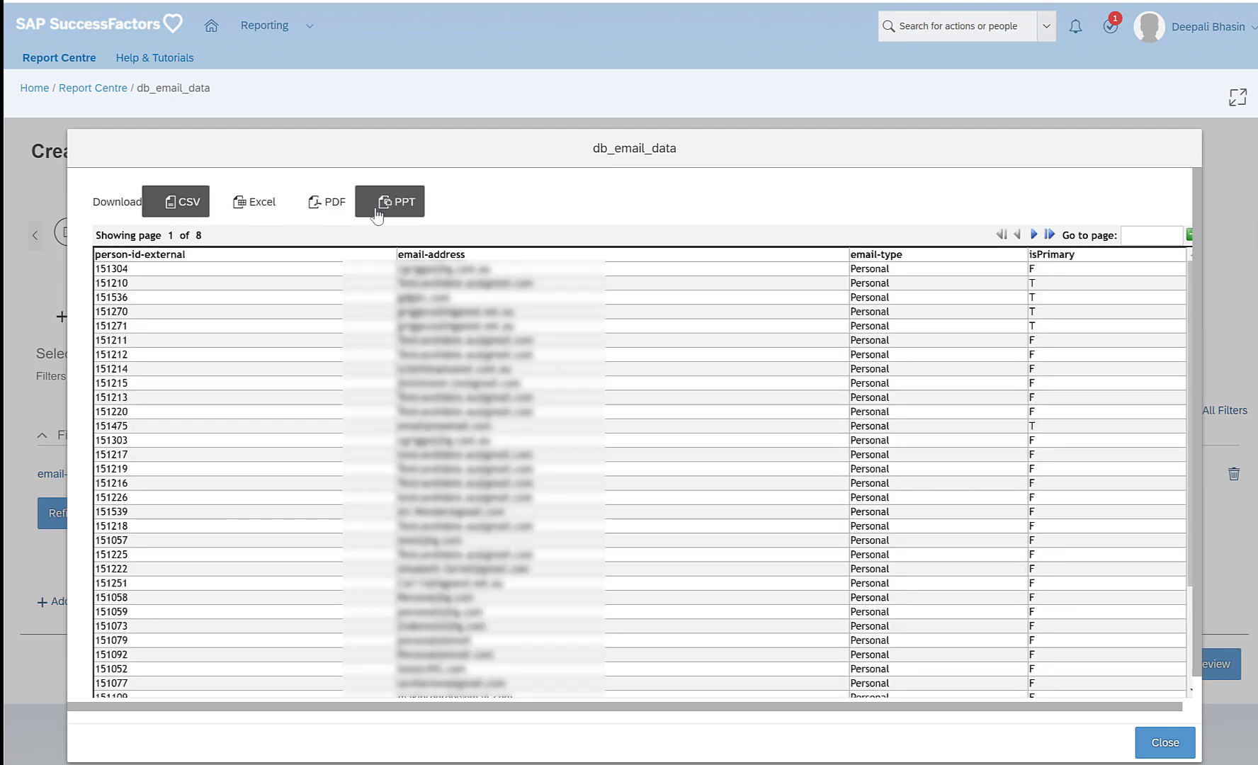
click(186, 205)
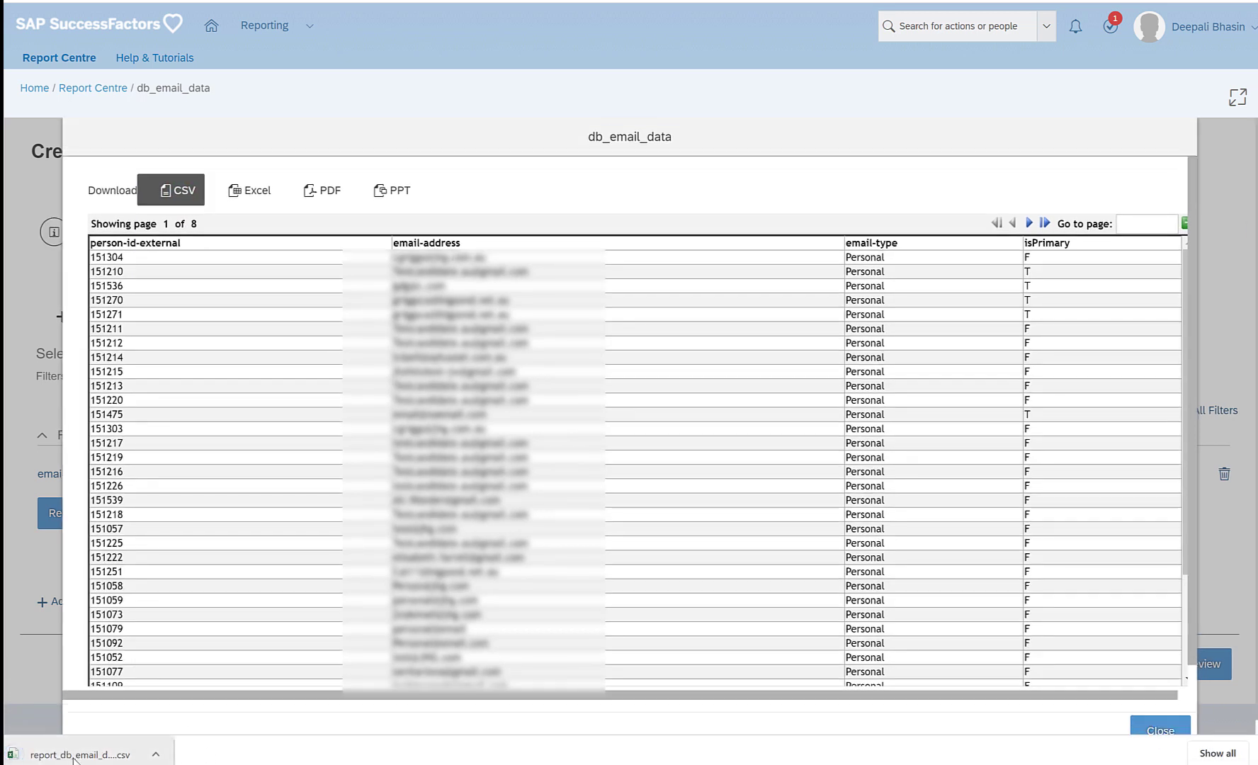
click(75, 755)
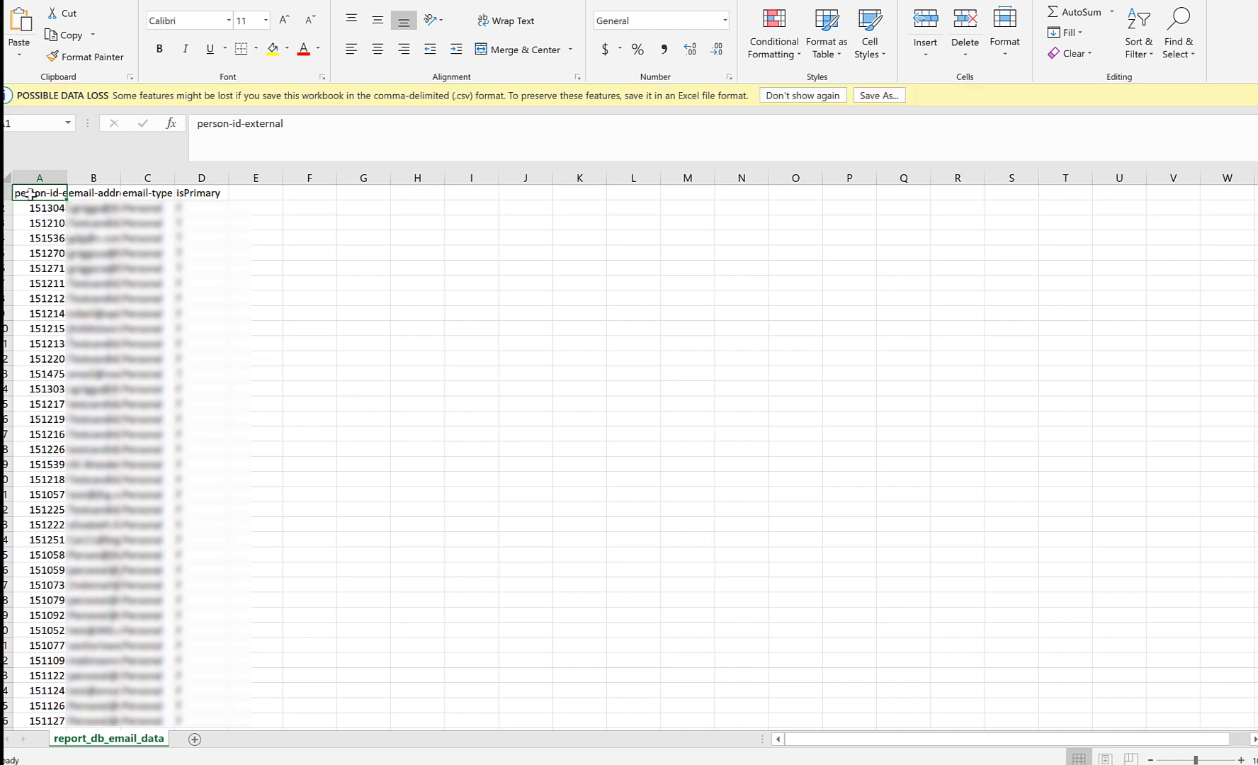
- Autofit every column width in the db_email_data report sheet
click(7, 179)
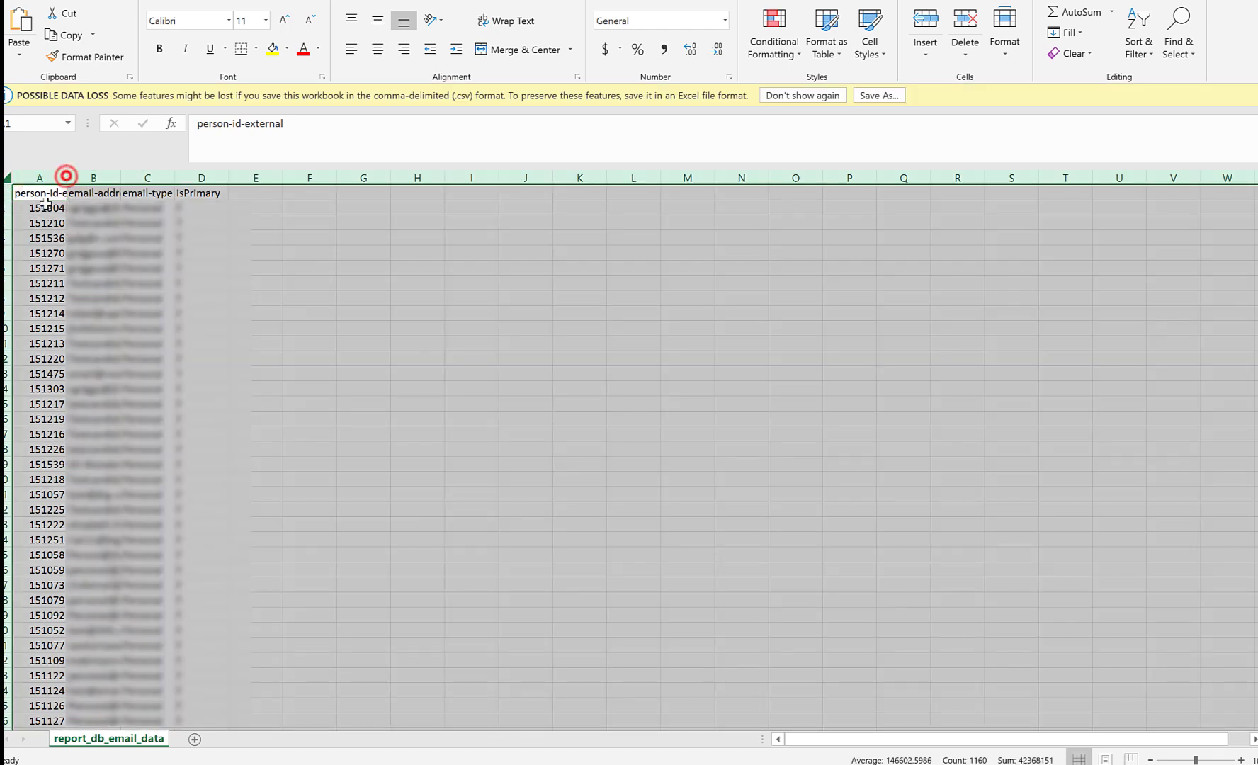
double_click(68, 178)
click(230, 224)
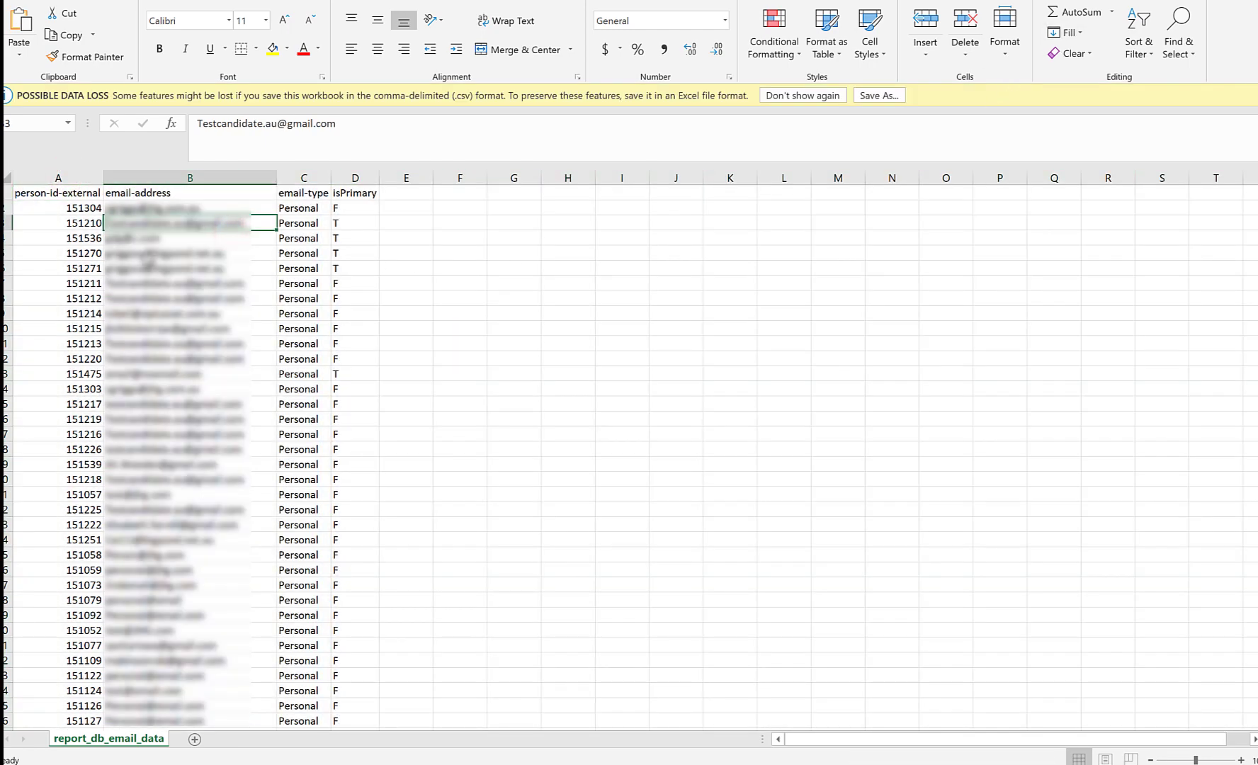
- Review the person-id-external, email-address, email-type and isPrimary headers, then return to SuccessFactors
click(45, 193)
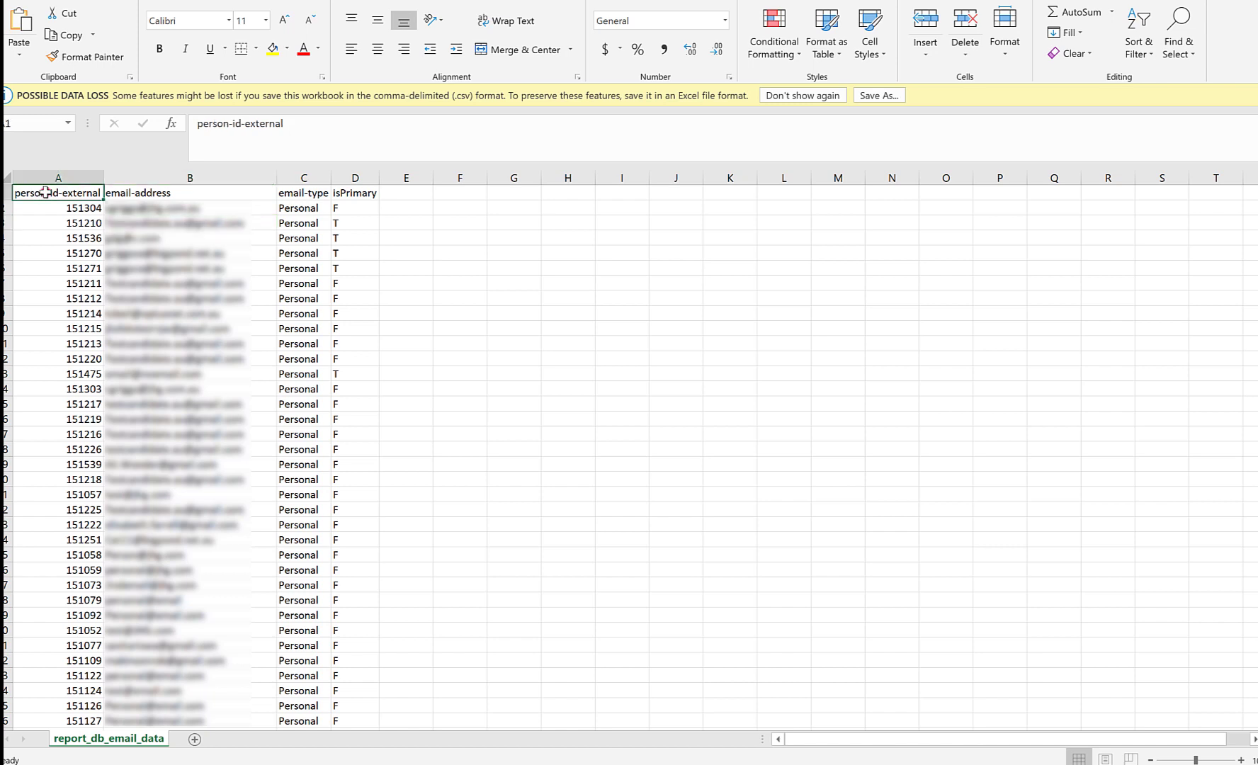
click(164, 194)
click(298, 197)
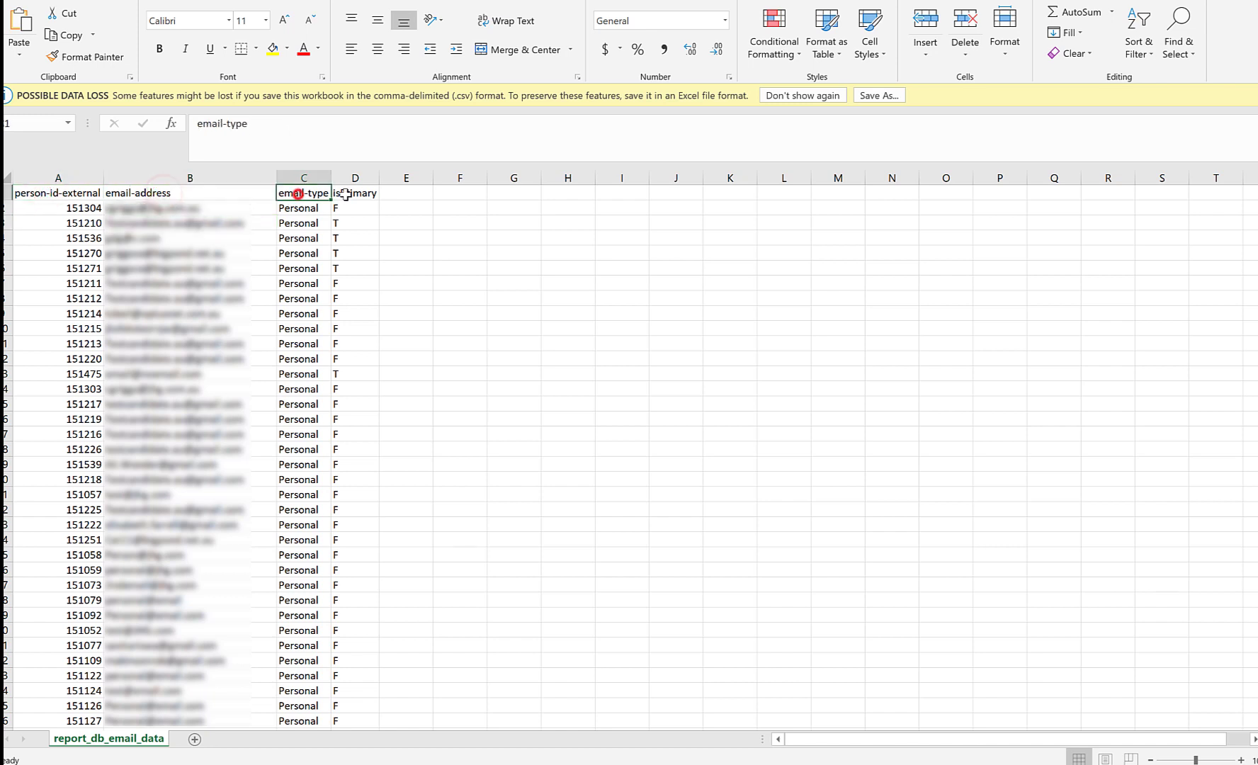
click(346, 193)
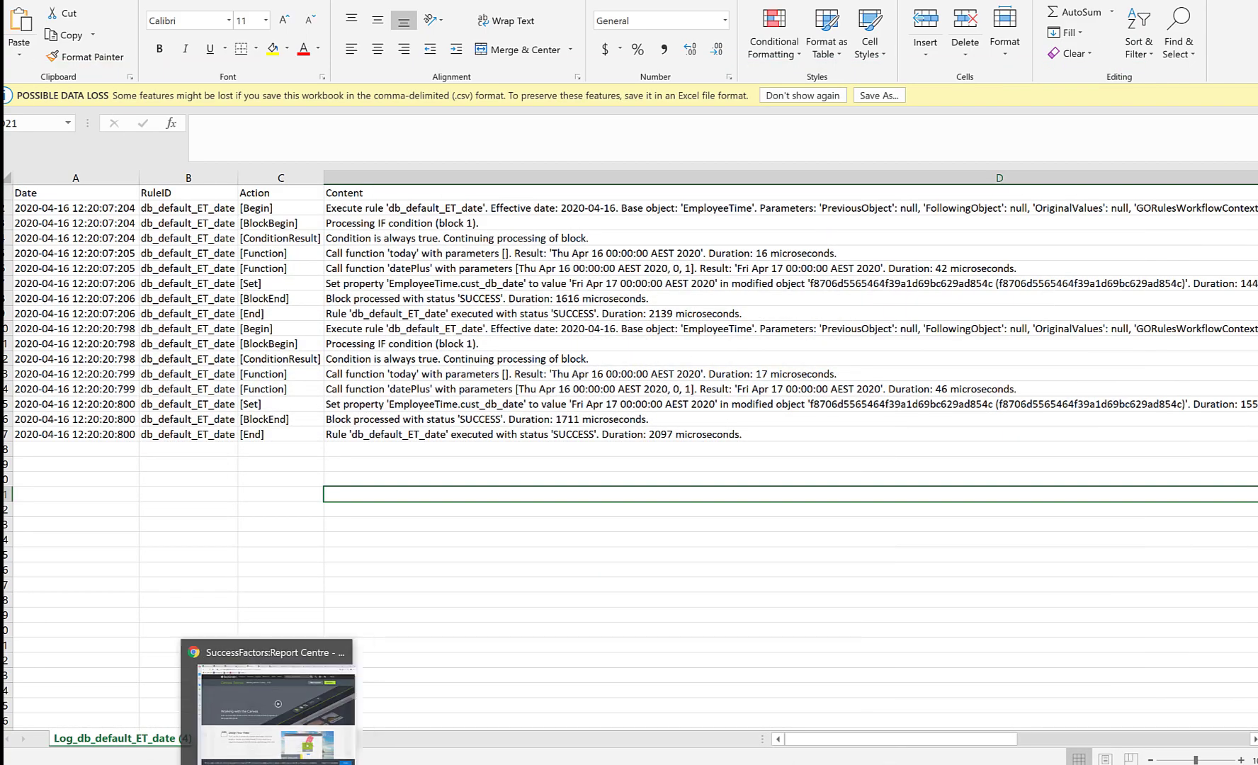
click(211, 709)
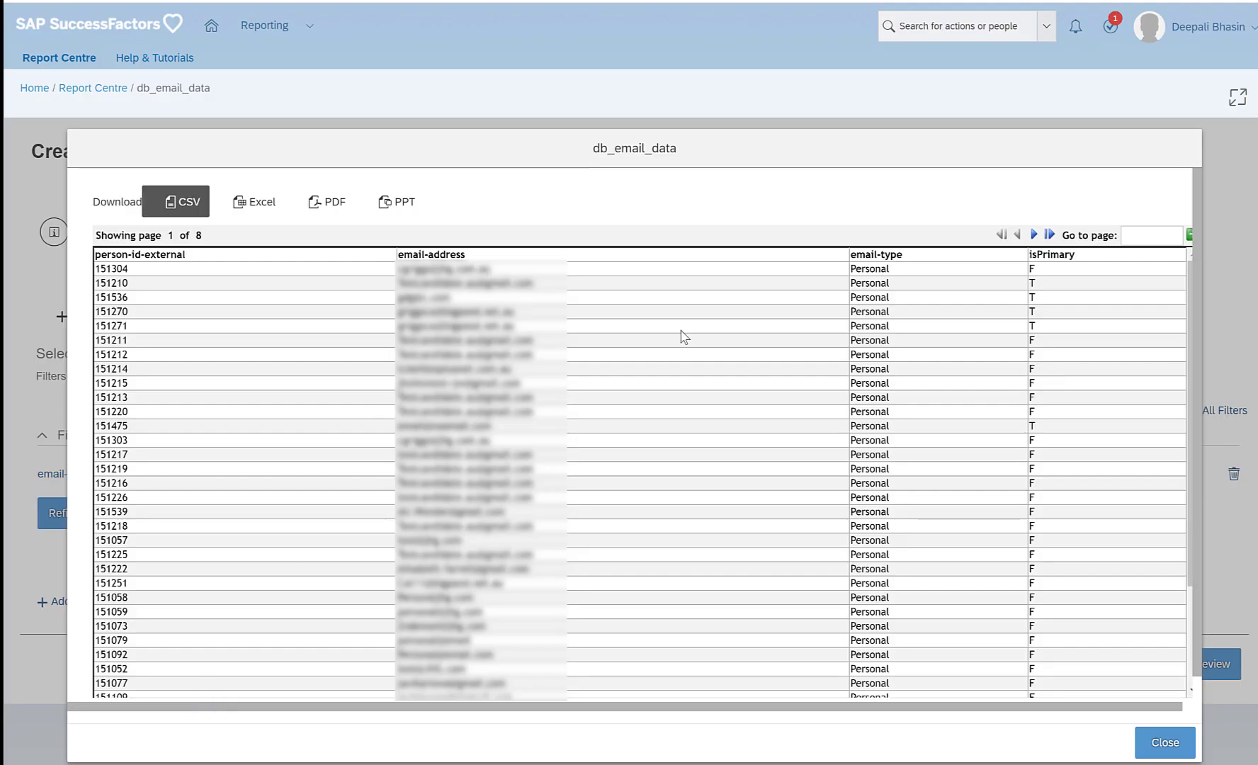
- Close the report download window and duplicate the browser tab
click(1172, 743)
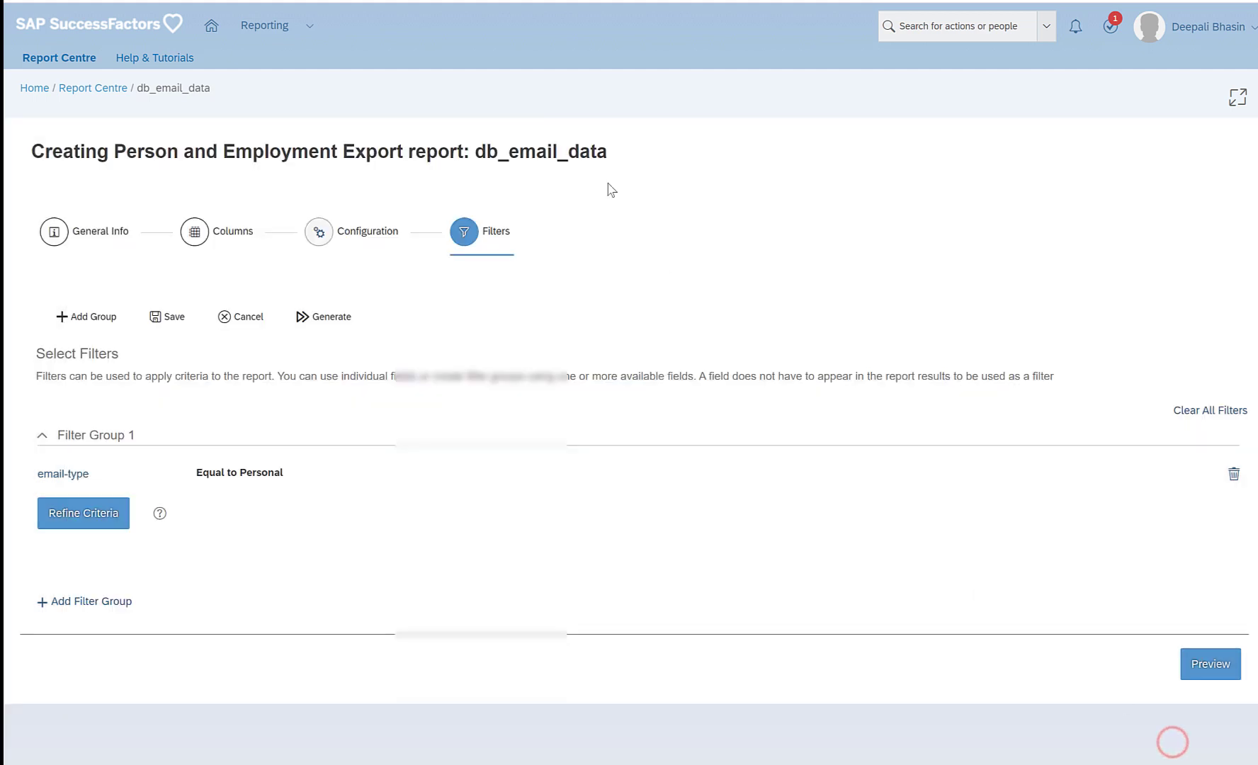
right_click(106, 1)
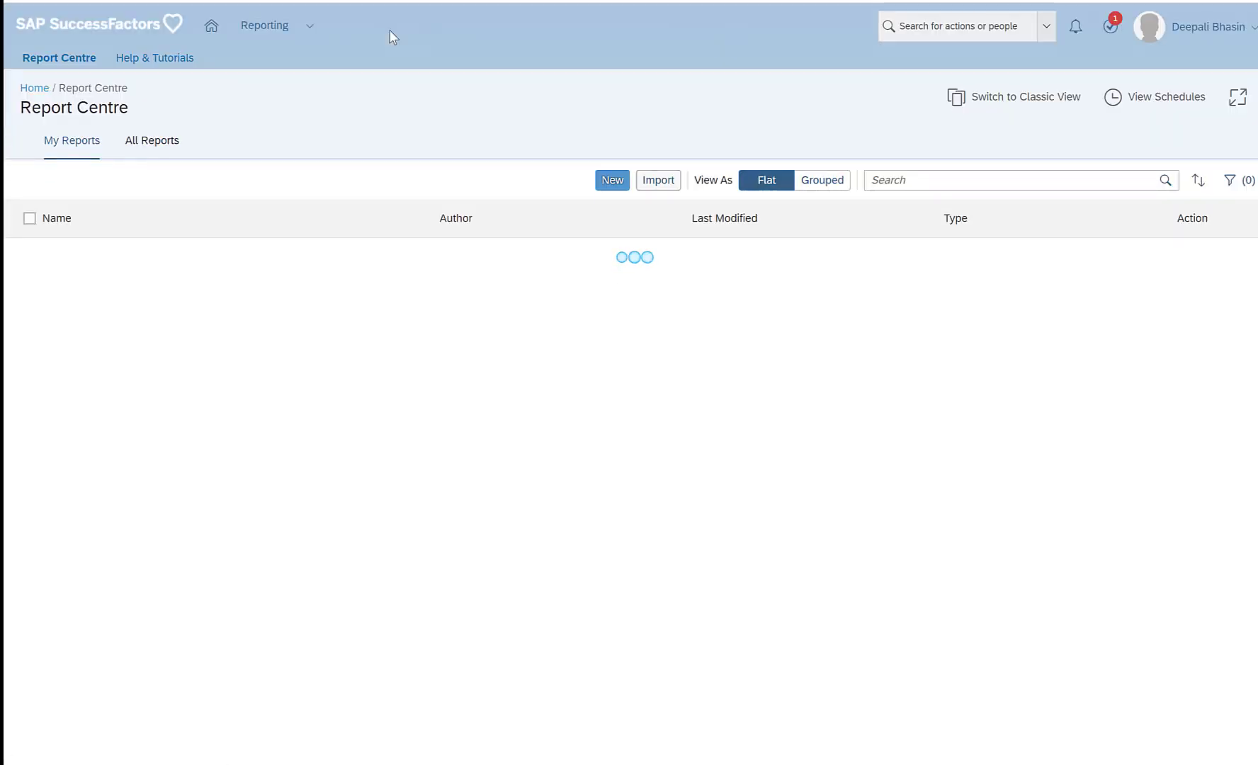
- Search 'import' to reach Import Employee Data and choose Download Template
click(950, 33)
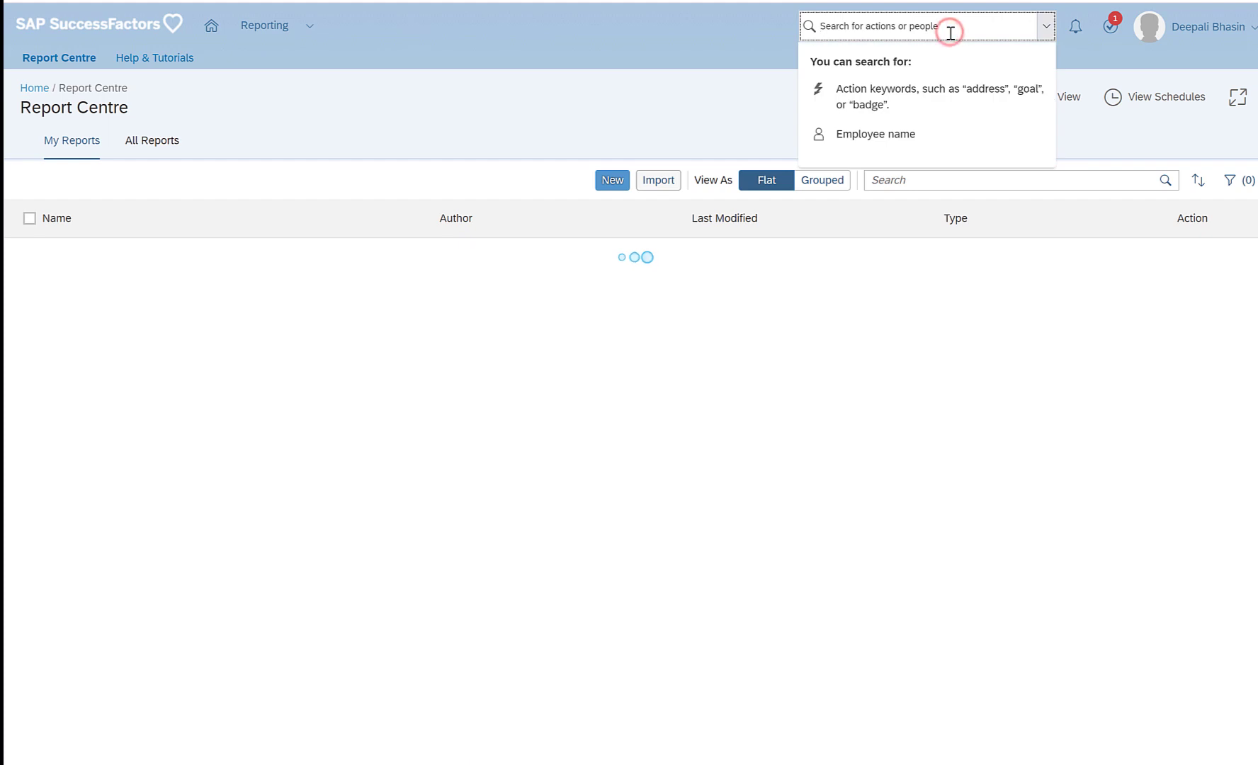
text(import empl)
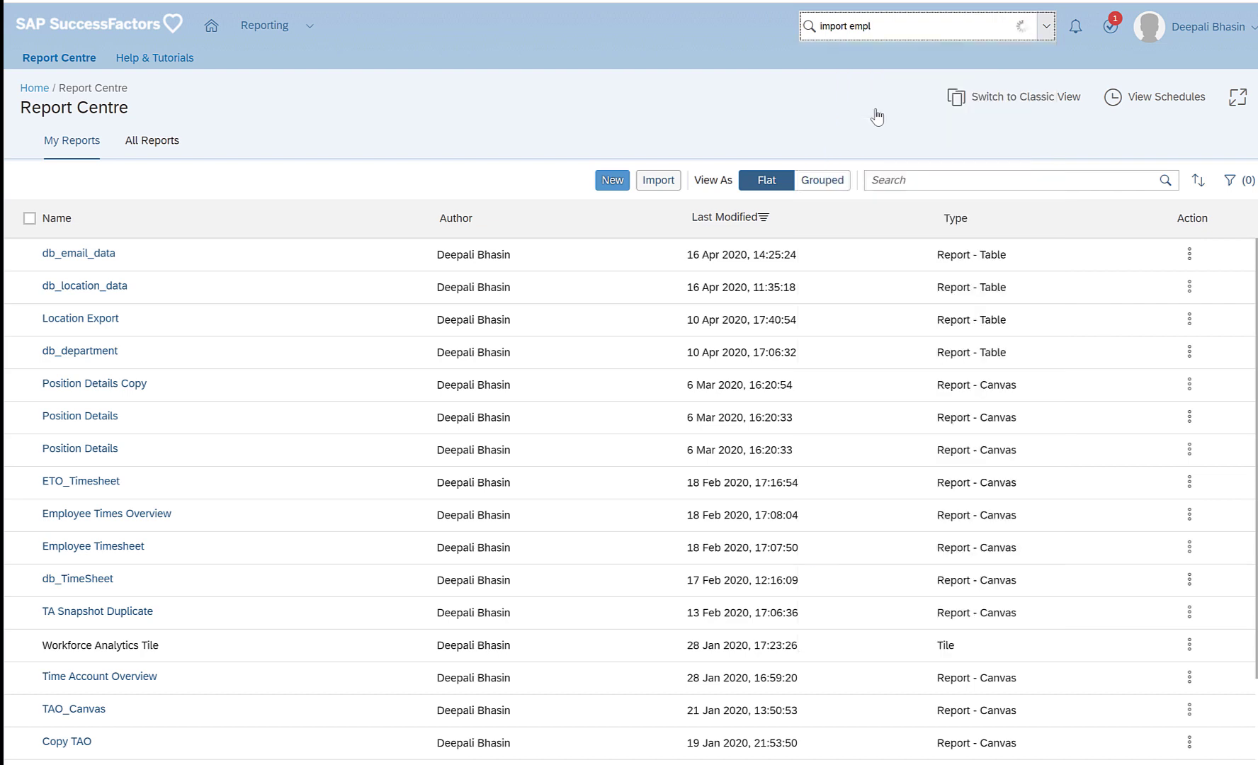
click(891, 77)
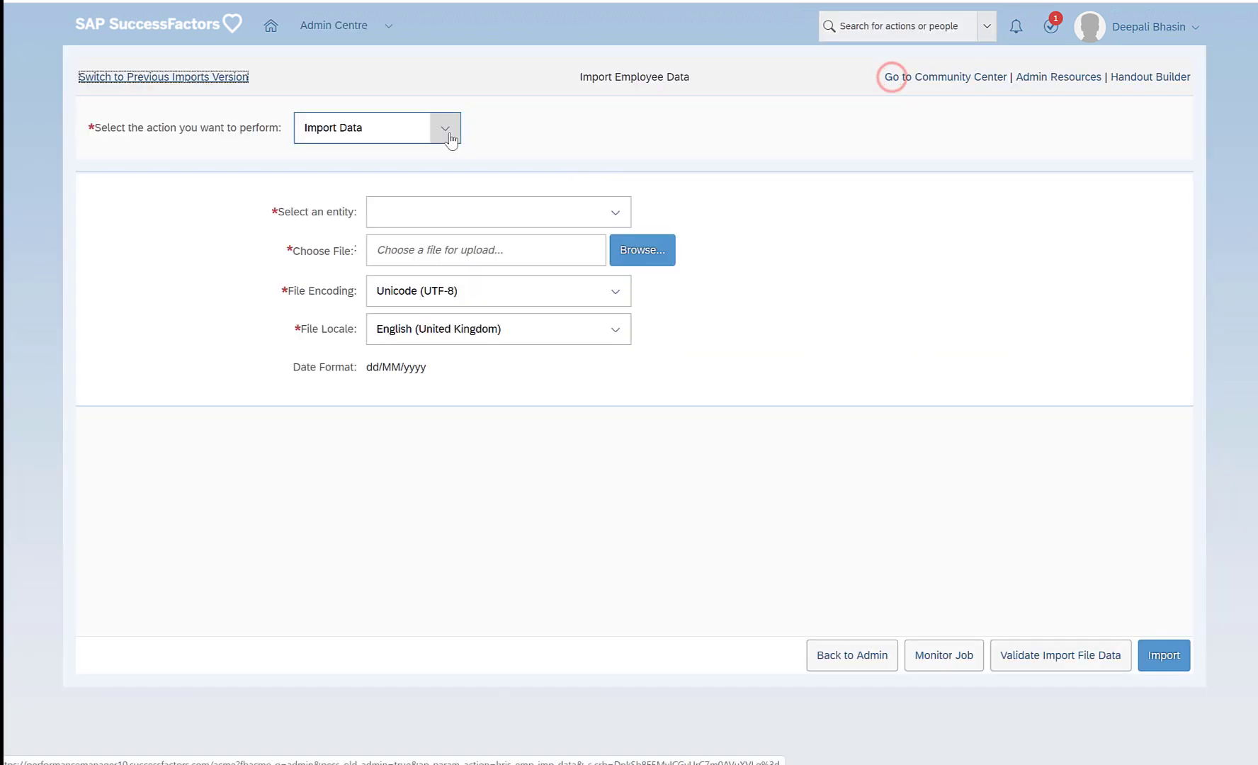
click(445, 128)
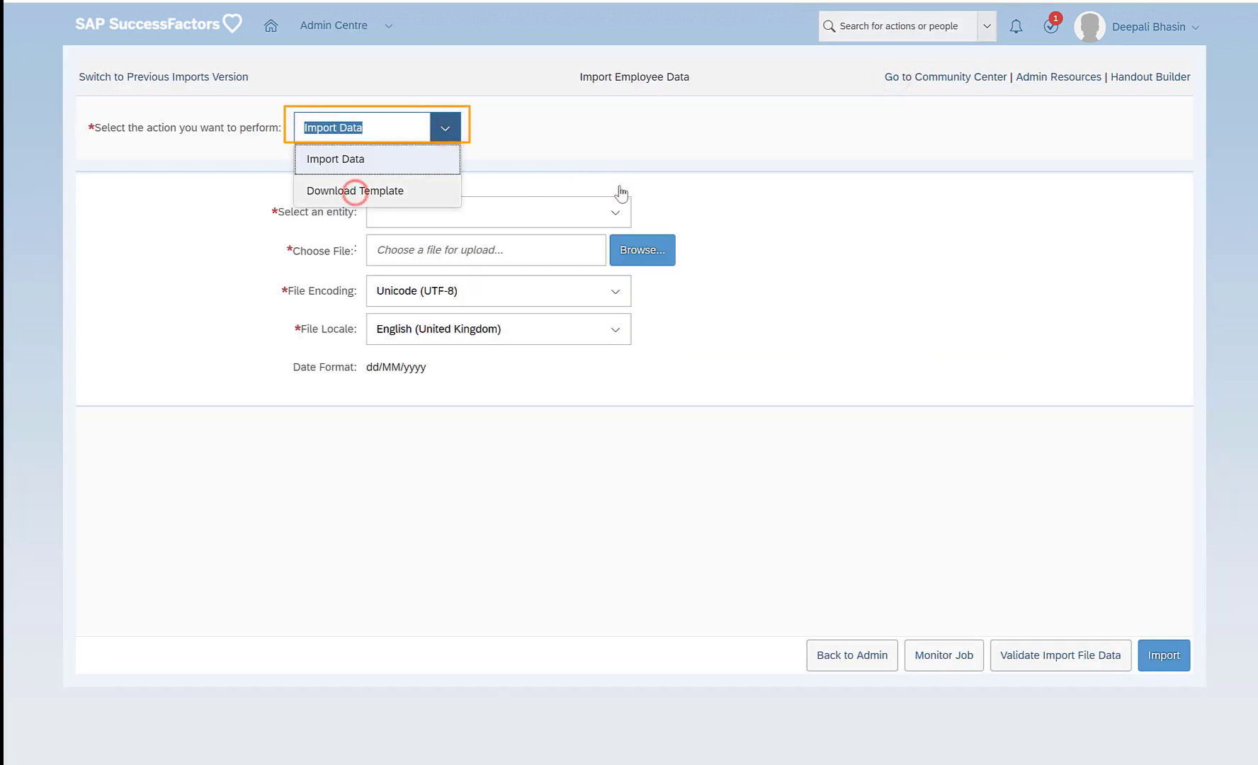
click(356, 191)
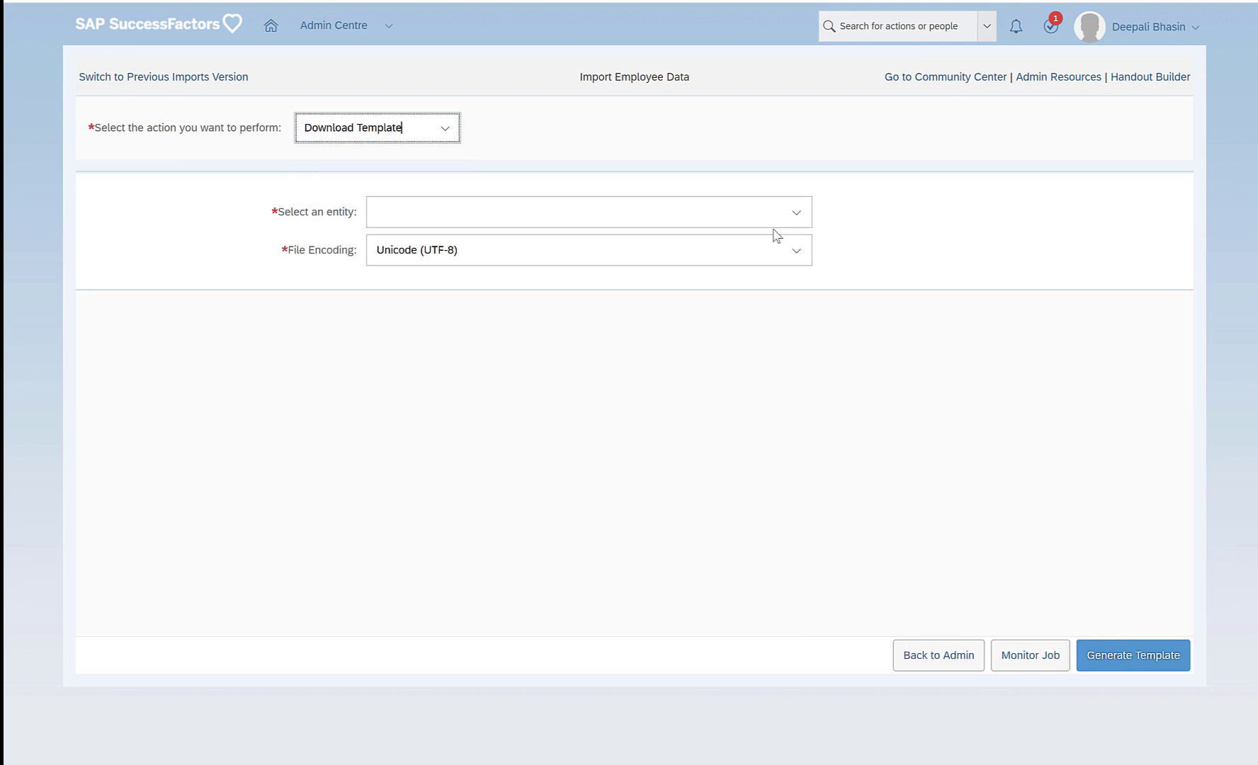
- Generate the Email Information template with all data fields and open the downloaded file
click(796, 213)
scroll(529, 473, down, 2)
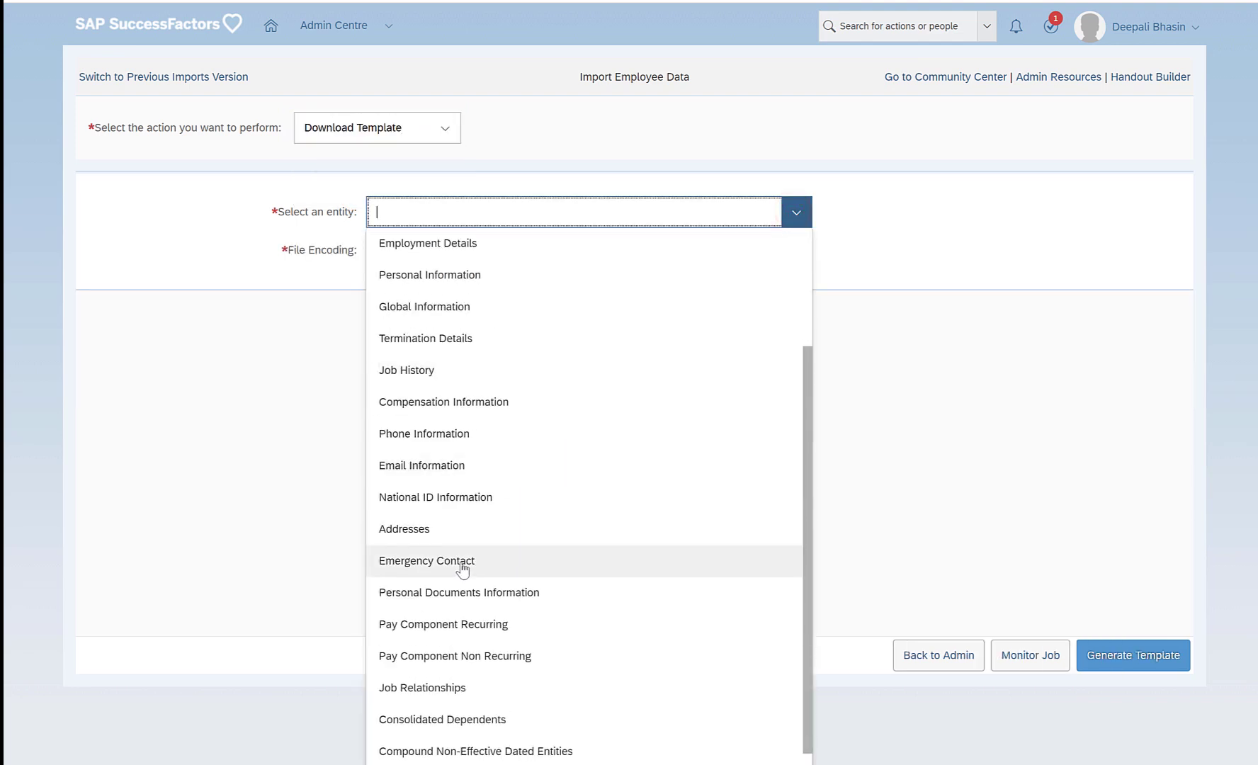
click(450, 462)
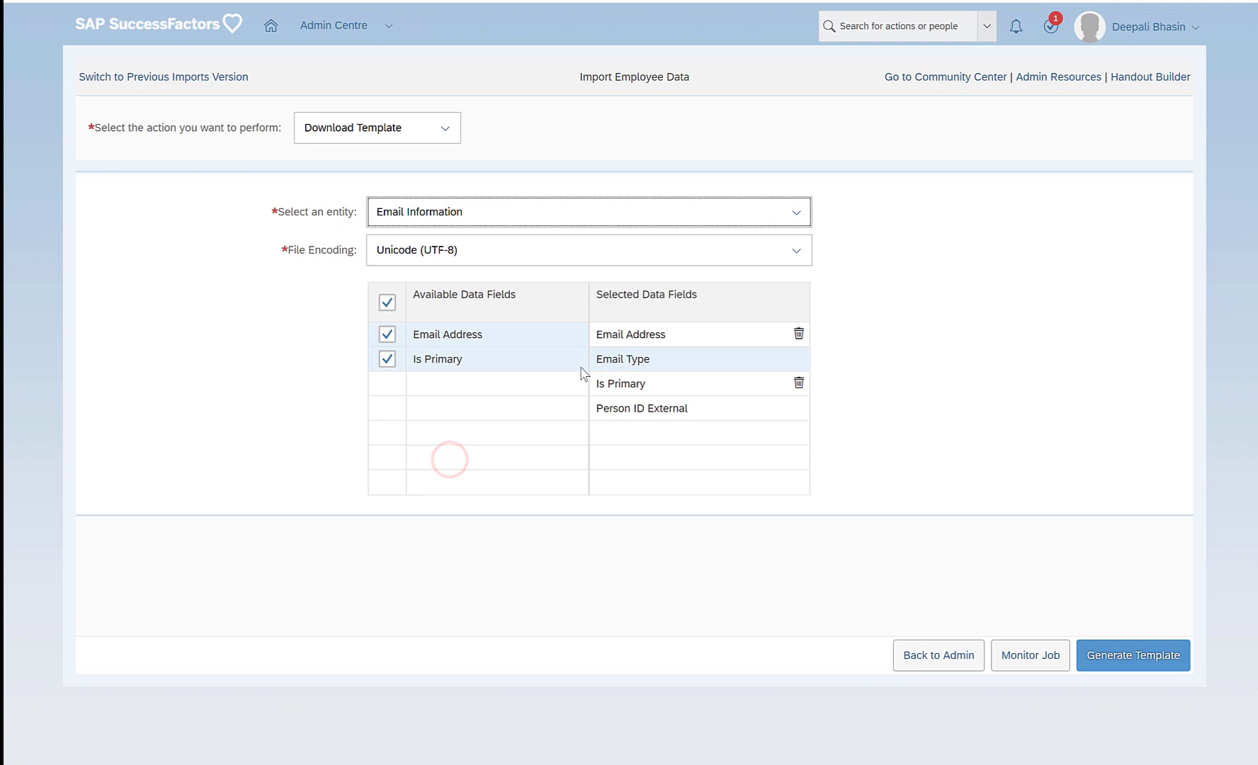
click(384, 305)
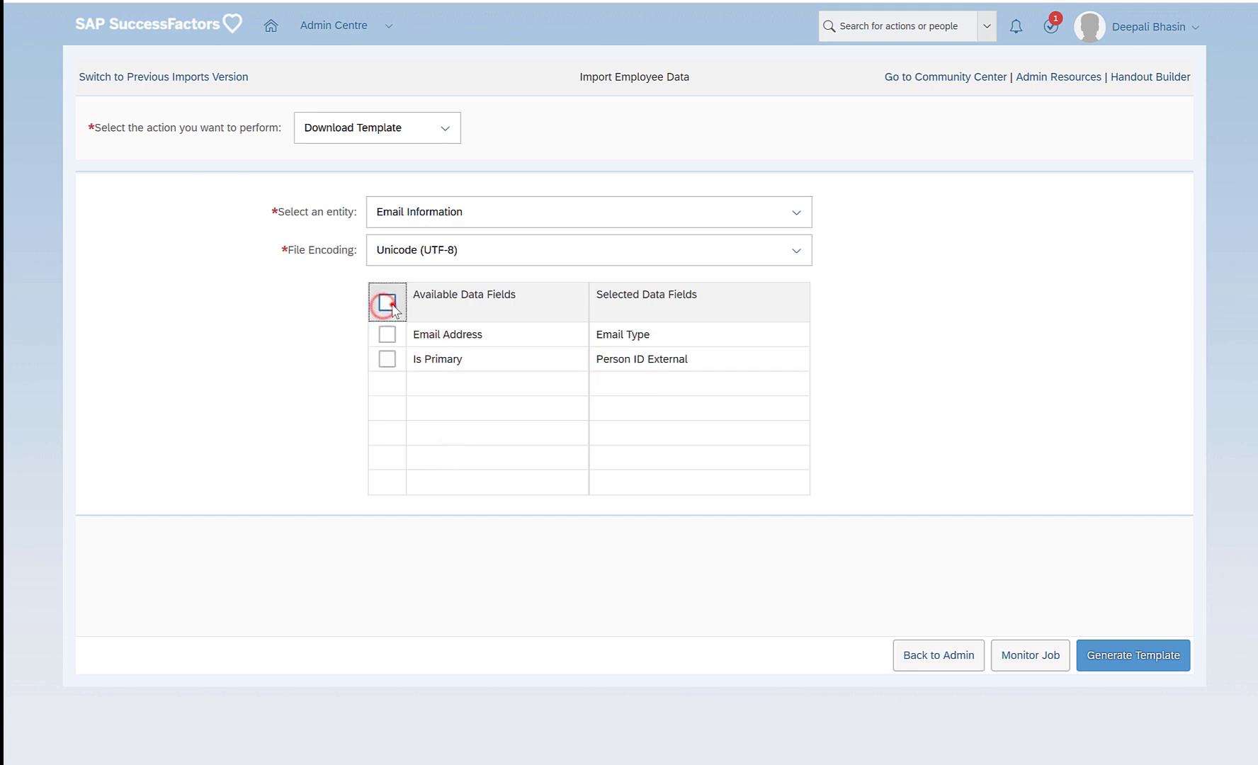
click(384, 304)
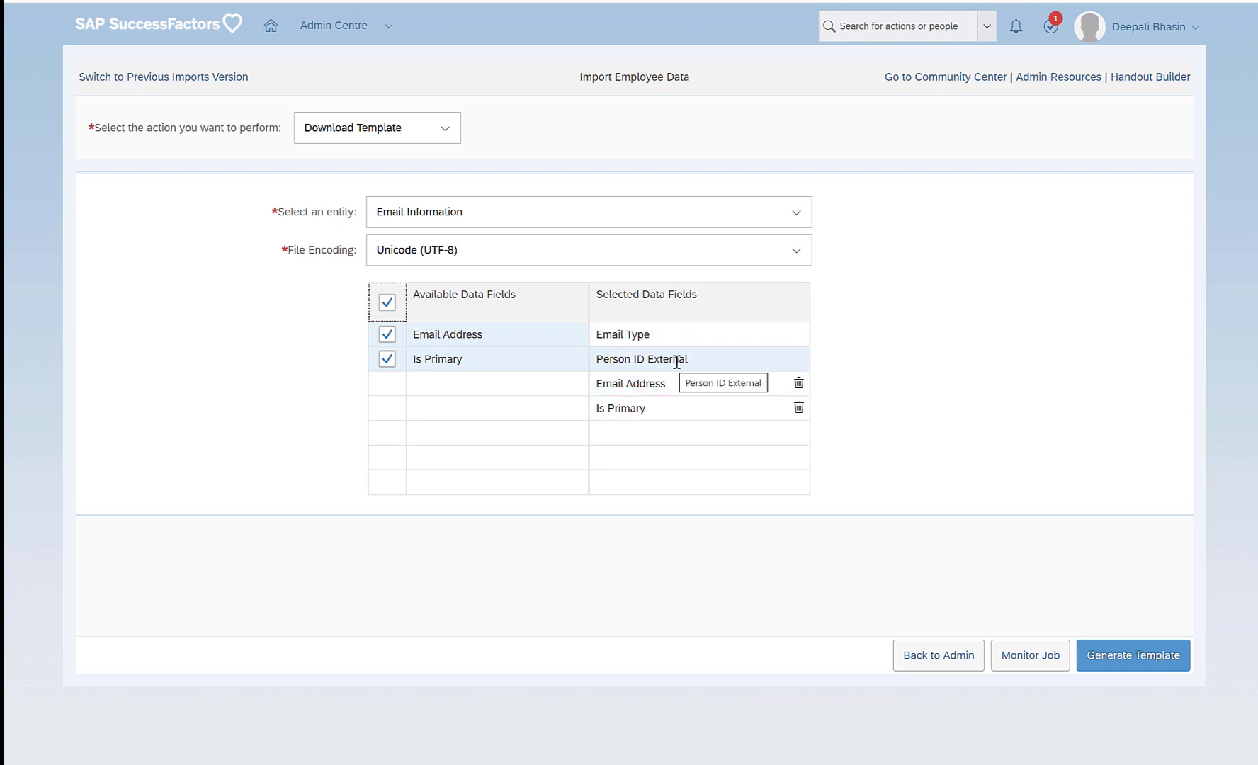
click(1144, 664)
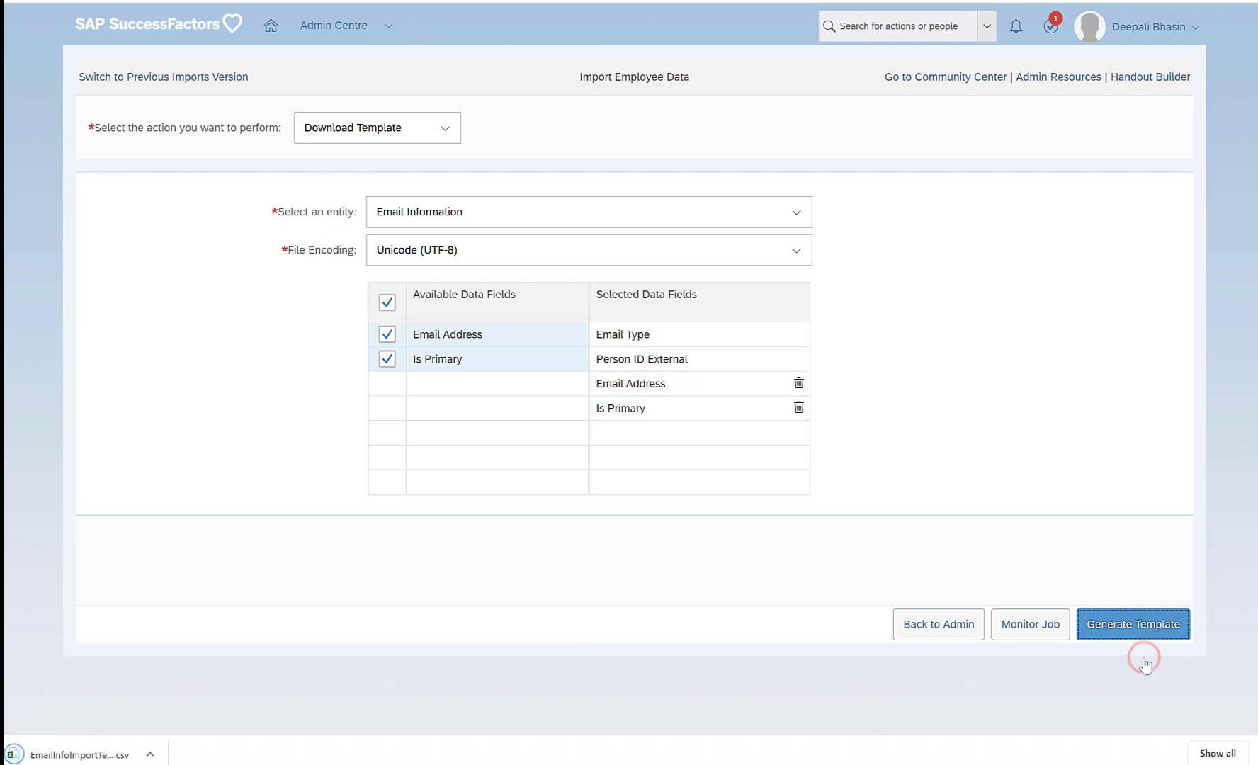
click(81, 753)
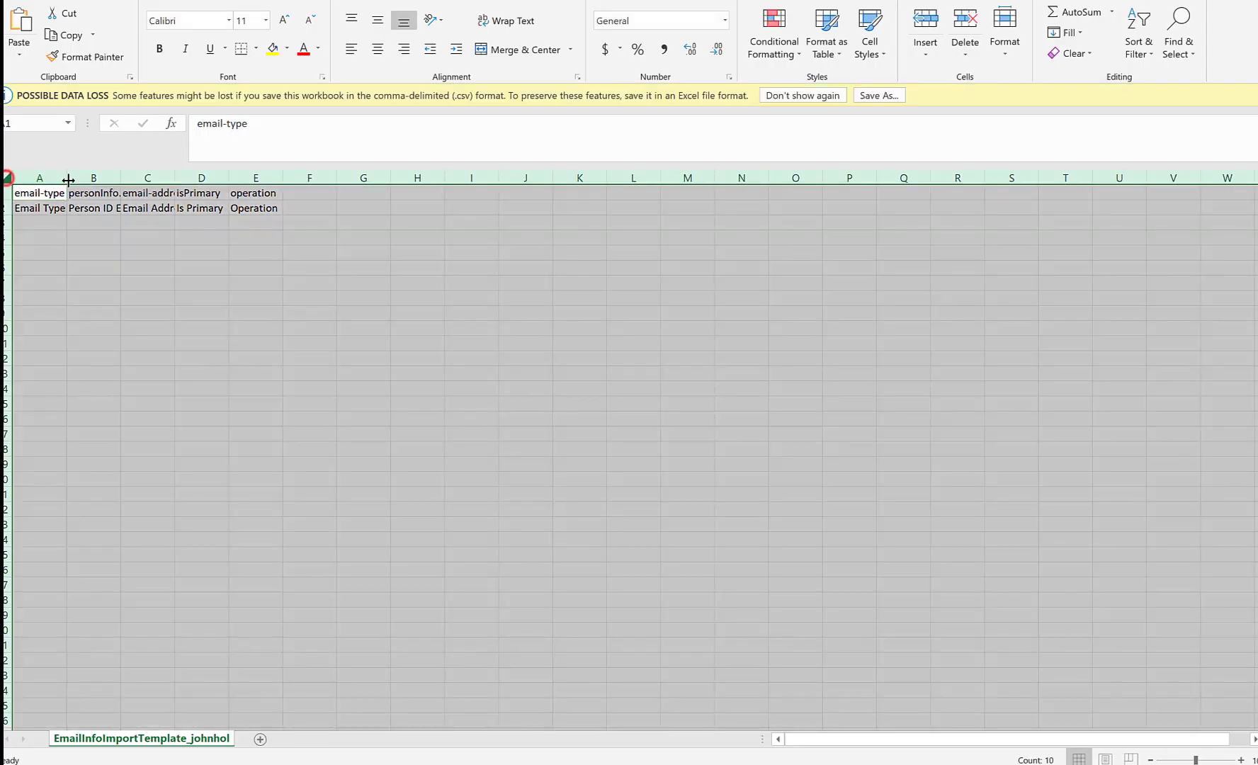
- Autofit the template's columns and review its Email Type, Person ID External, Email Address, Is Primary labels
double_click(66, 177)
click(45, 209)
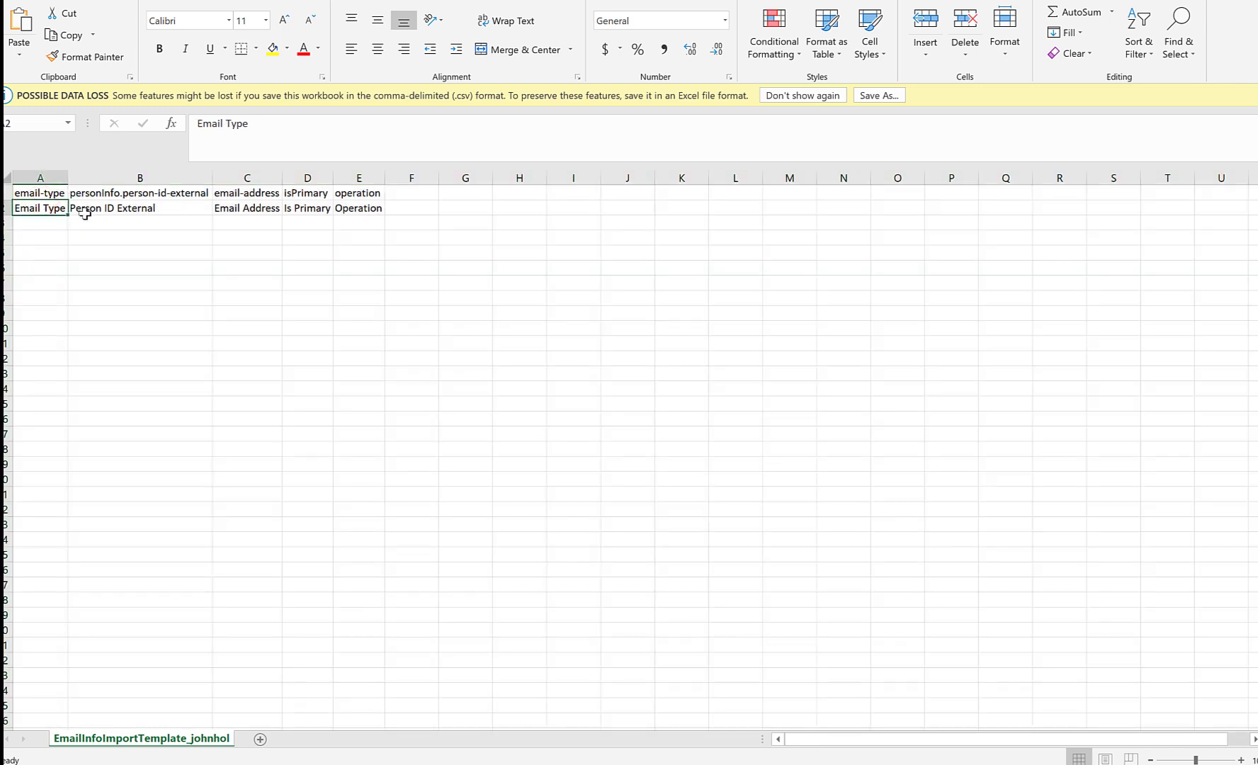
click(134, 210)
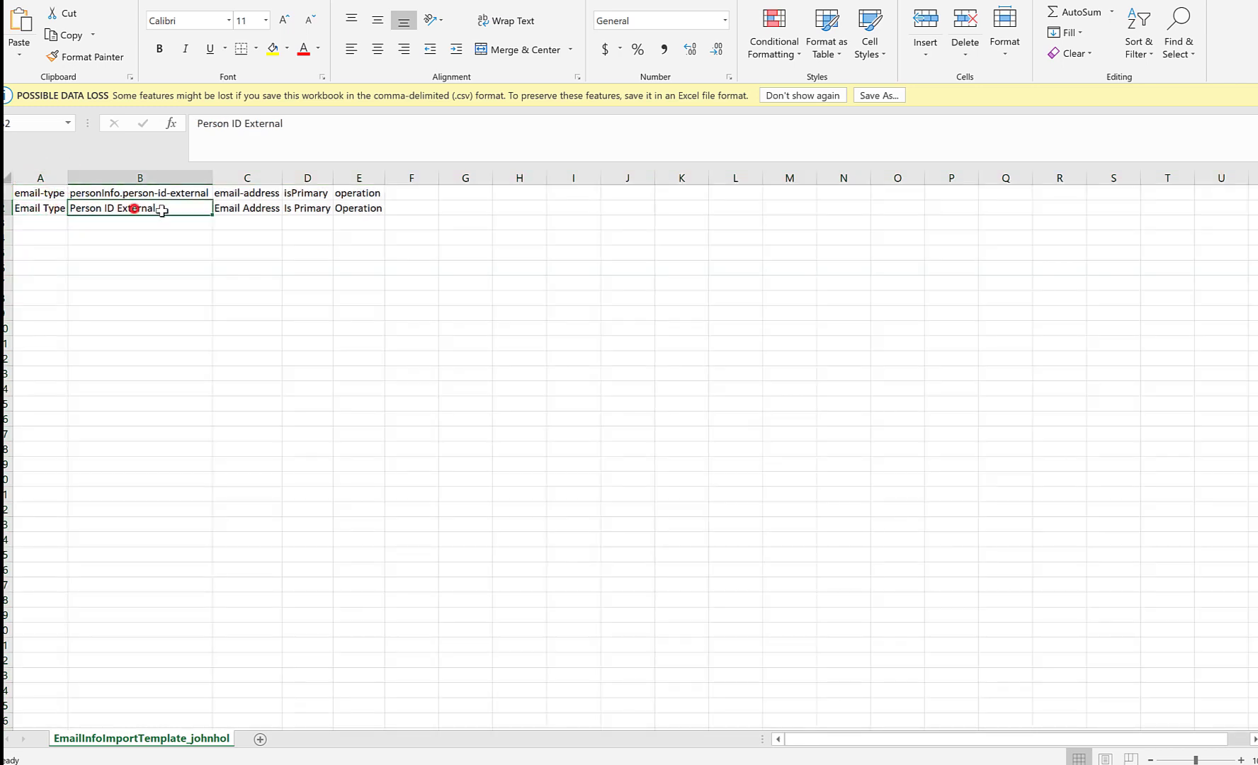
click(257, 211)
click(293, 209)
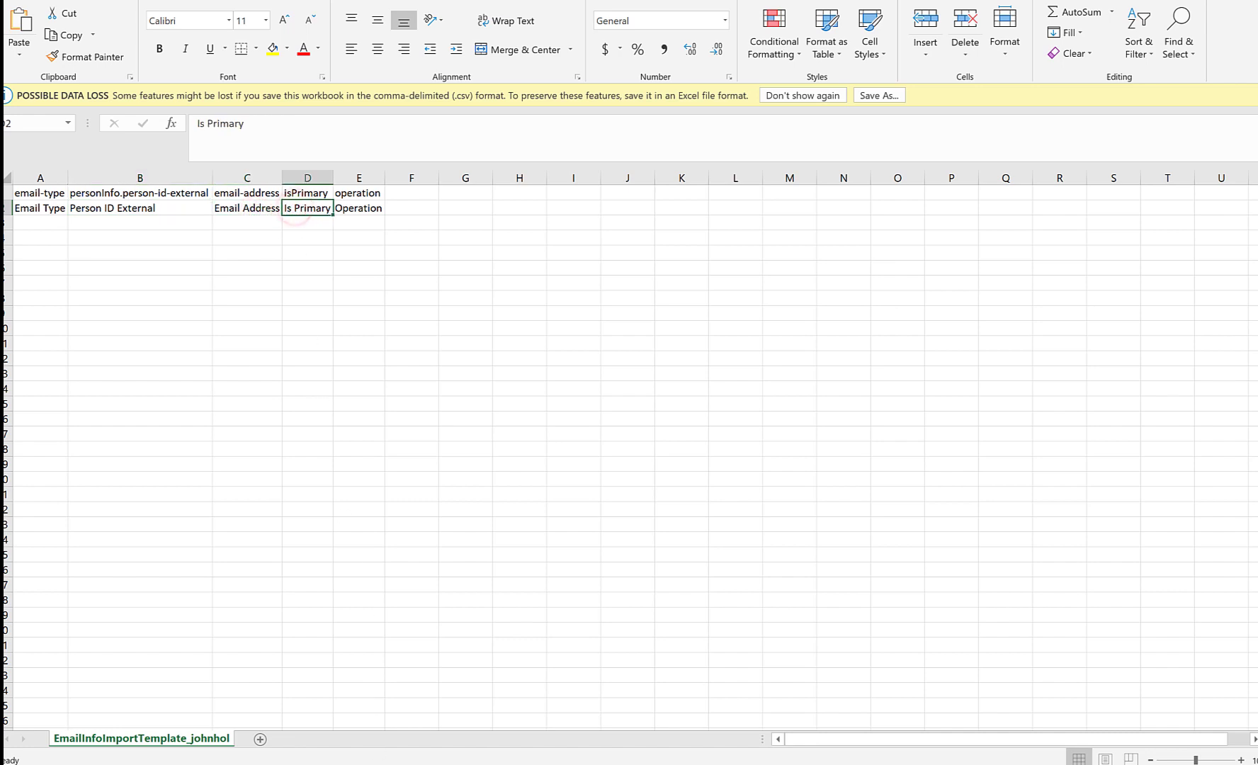
- In report_db_email_data, compare the four headers and select the person-id-external and email-address columns
click(333, 701)
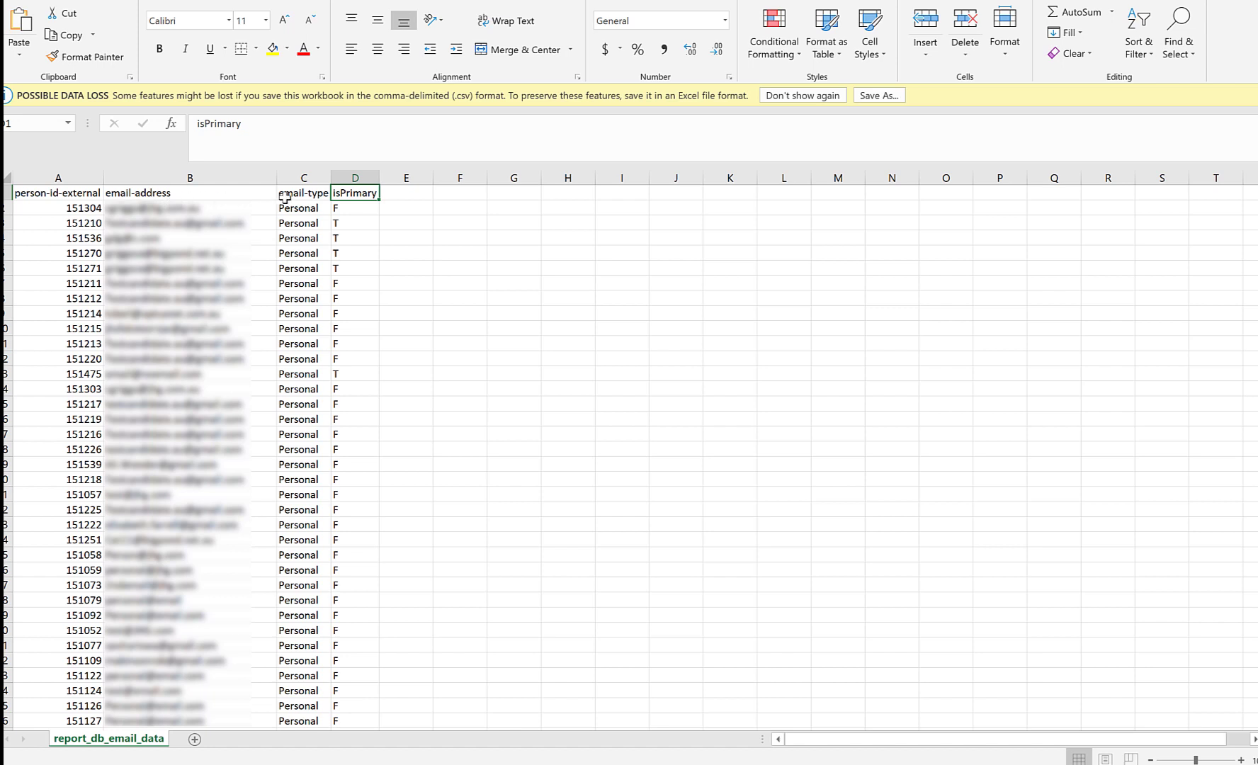
click(303, 190)
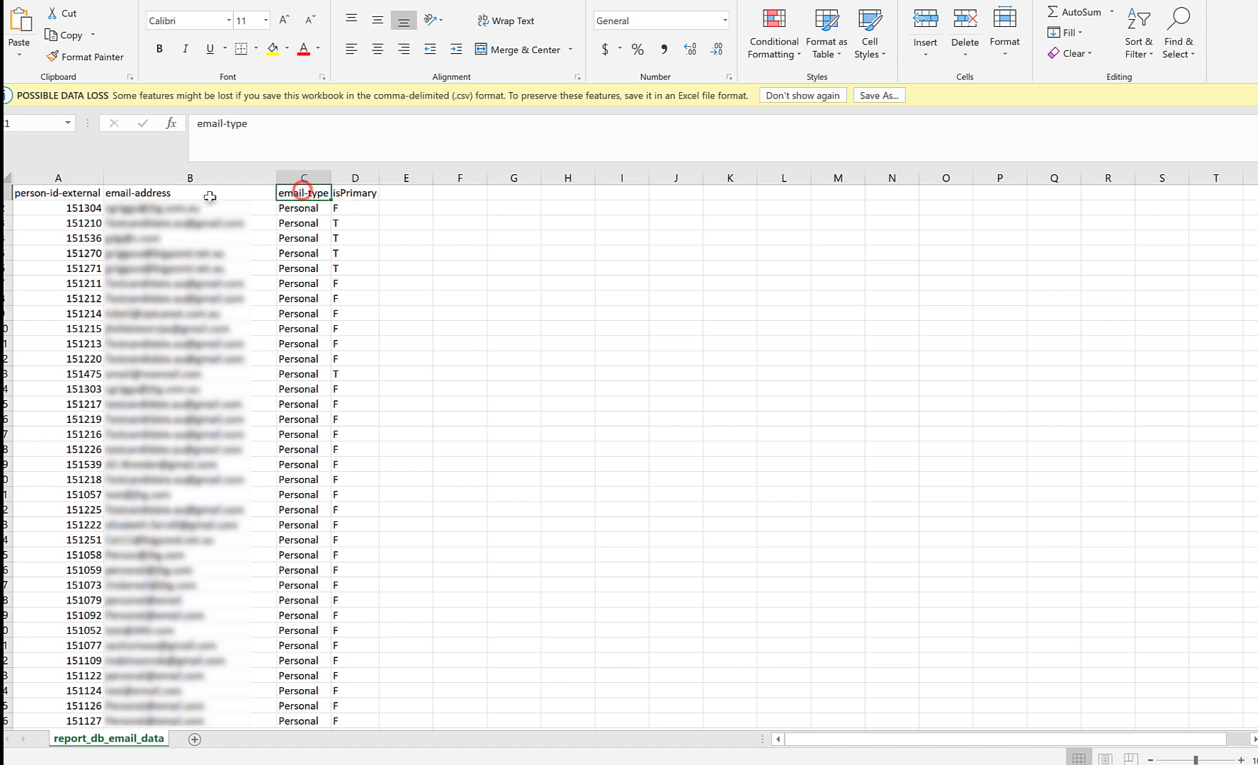
click(73, 193)
click(159, 193)
click(356, 193)
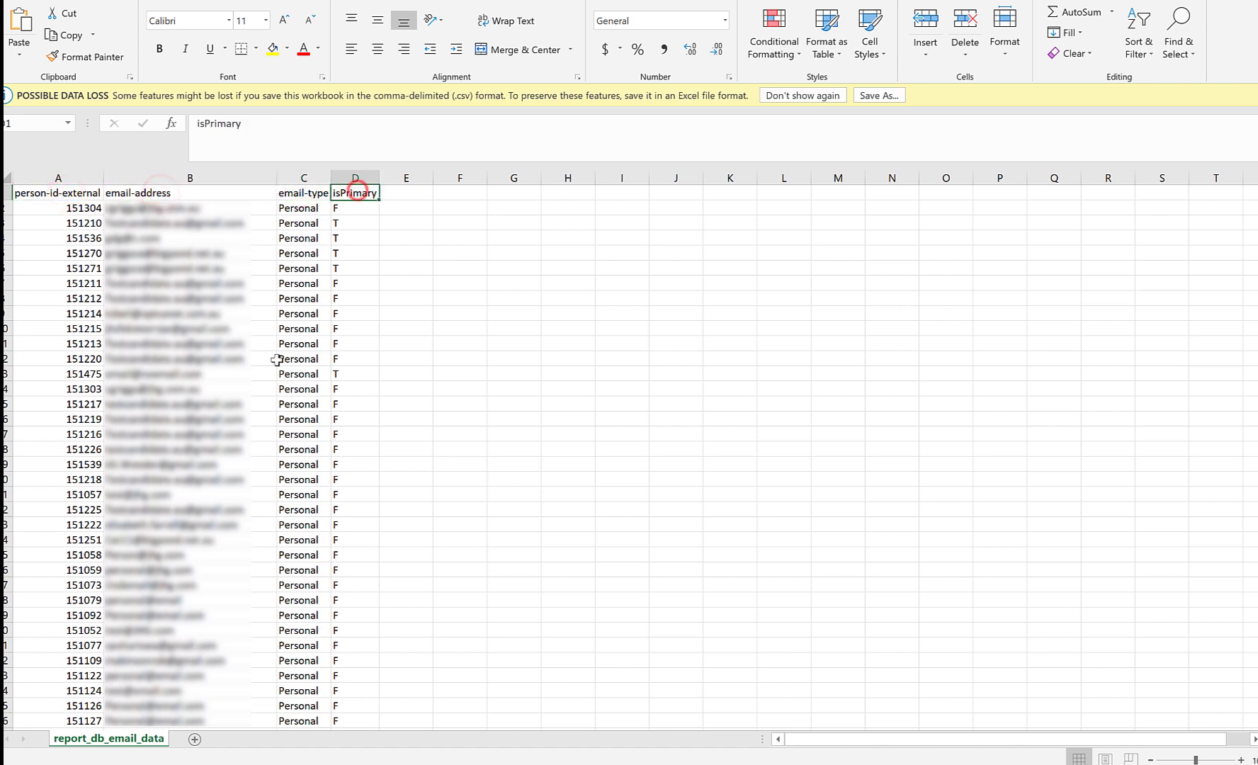
click(53, 176)
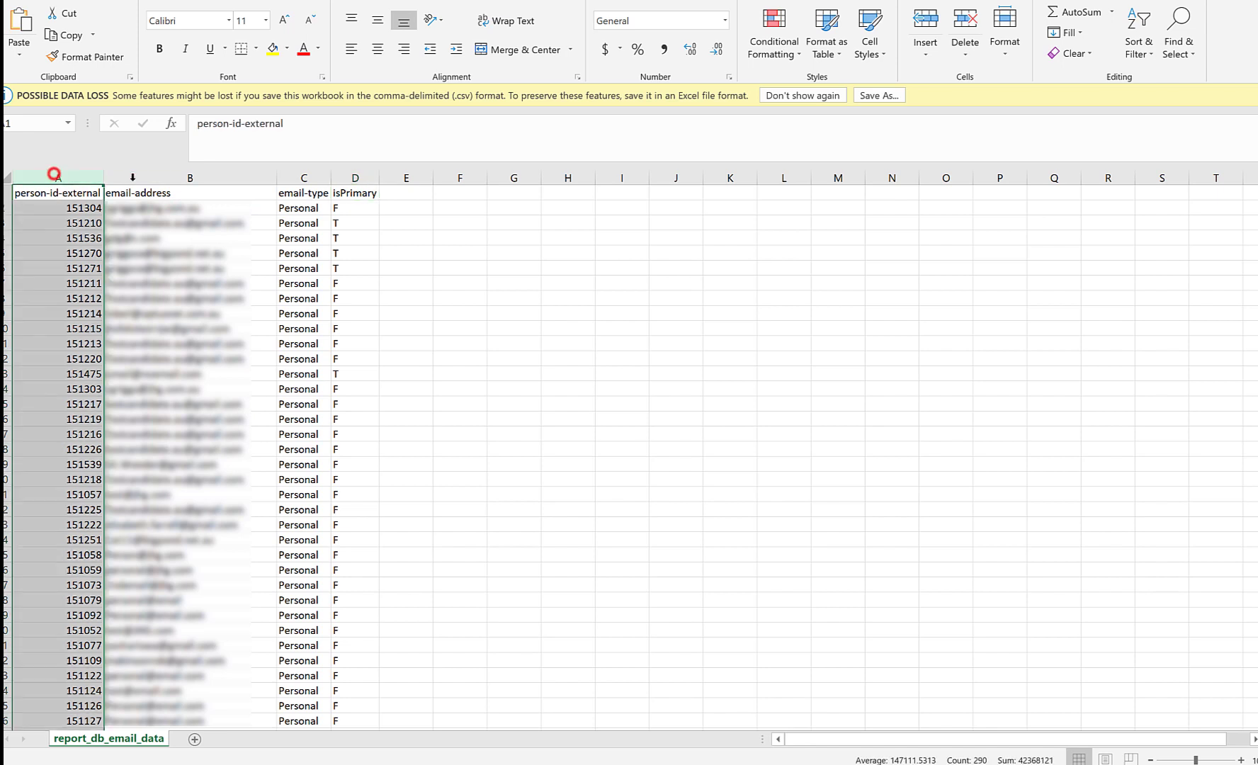
click(132, 177)
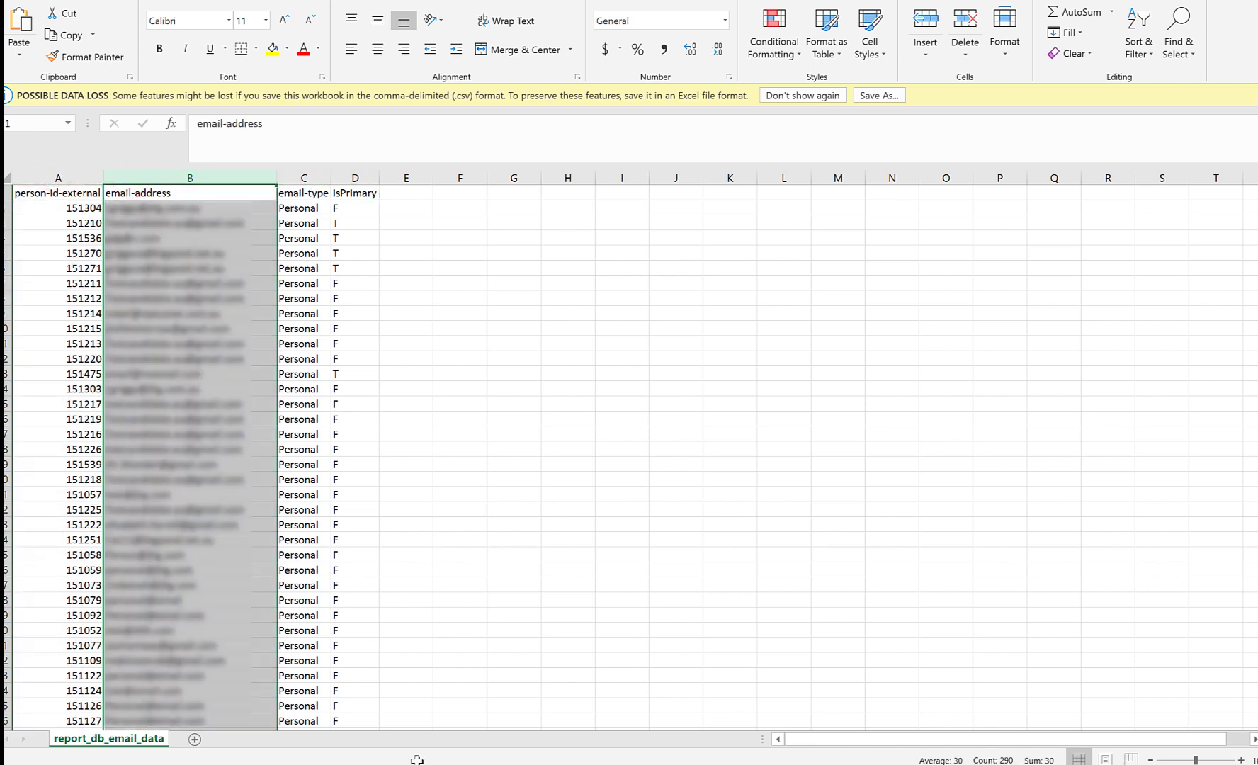
- Mark the template's email-type, person ID, email-address and isPrimary columns
mouse_move(326, 762)
click(504, 689)
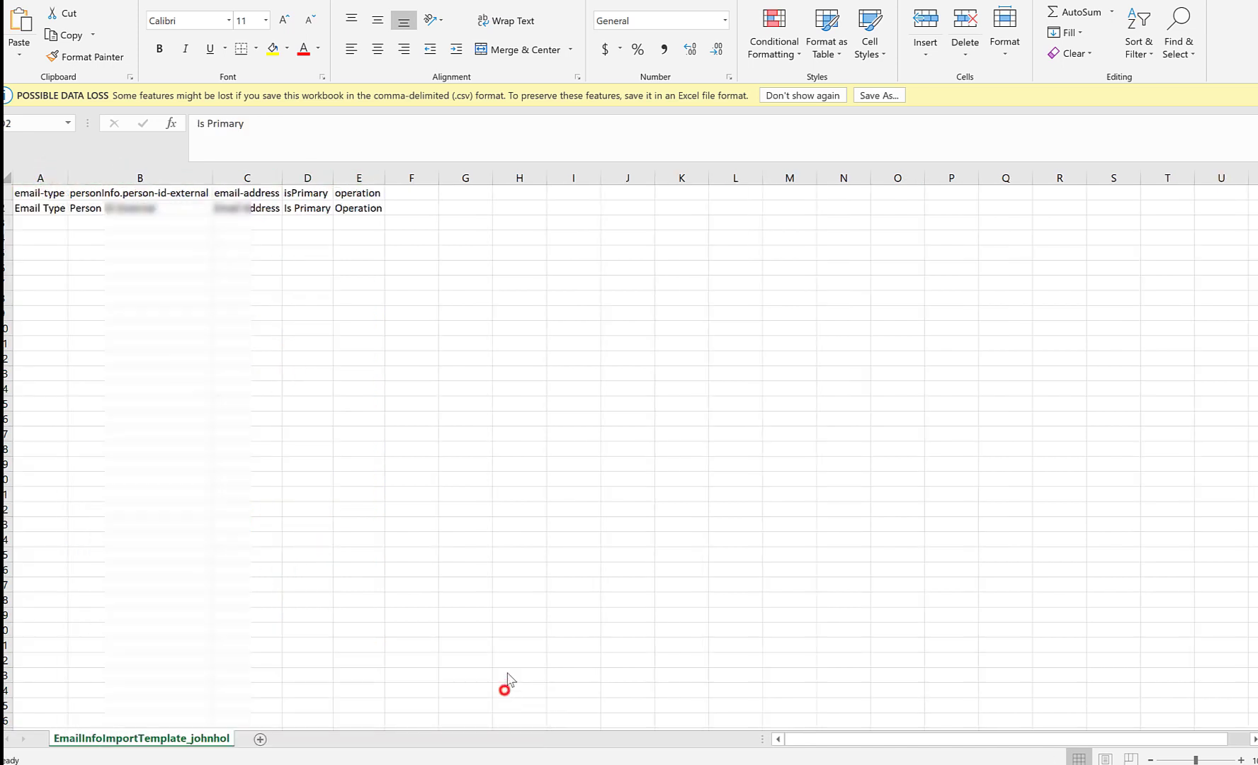
drag(28, 221, 102, 571)
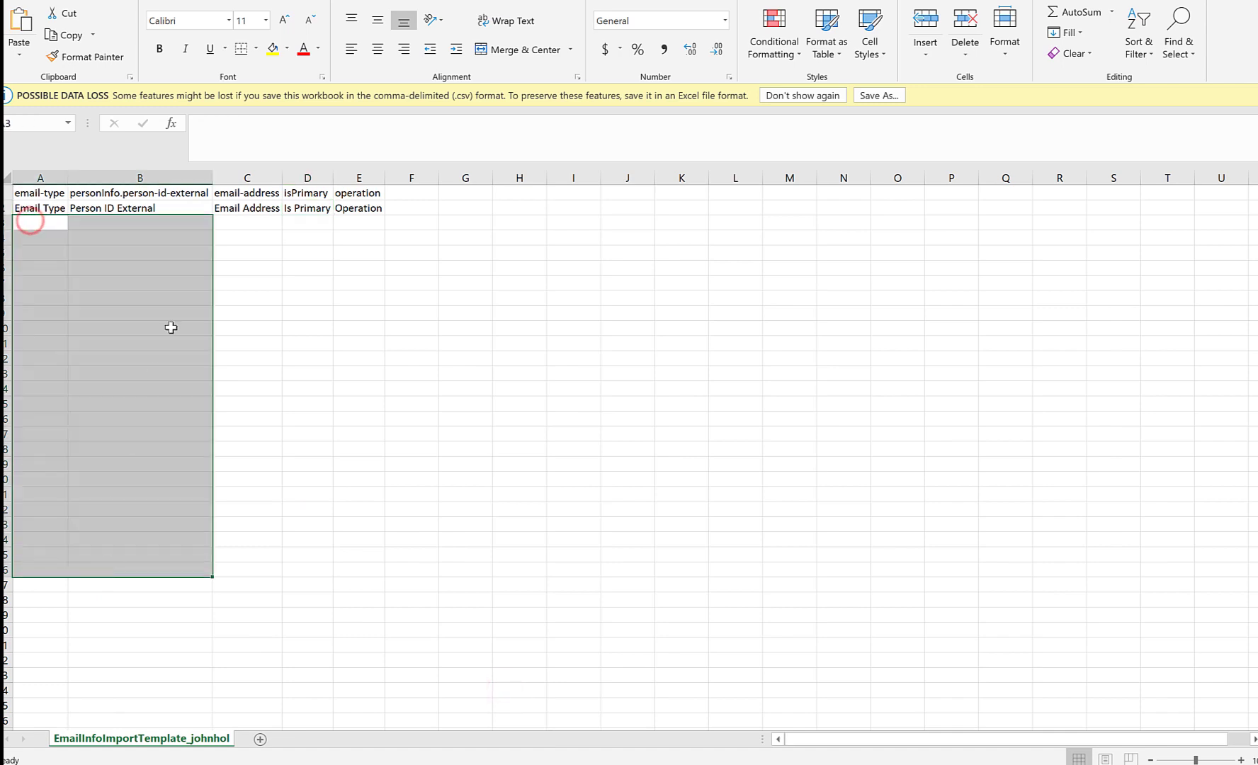
drag(251, 221, 304, 429)
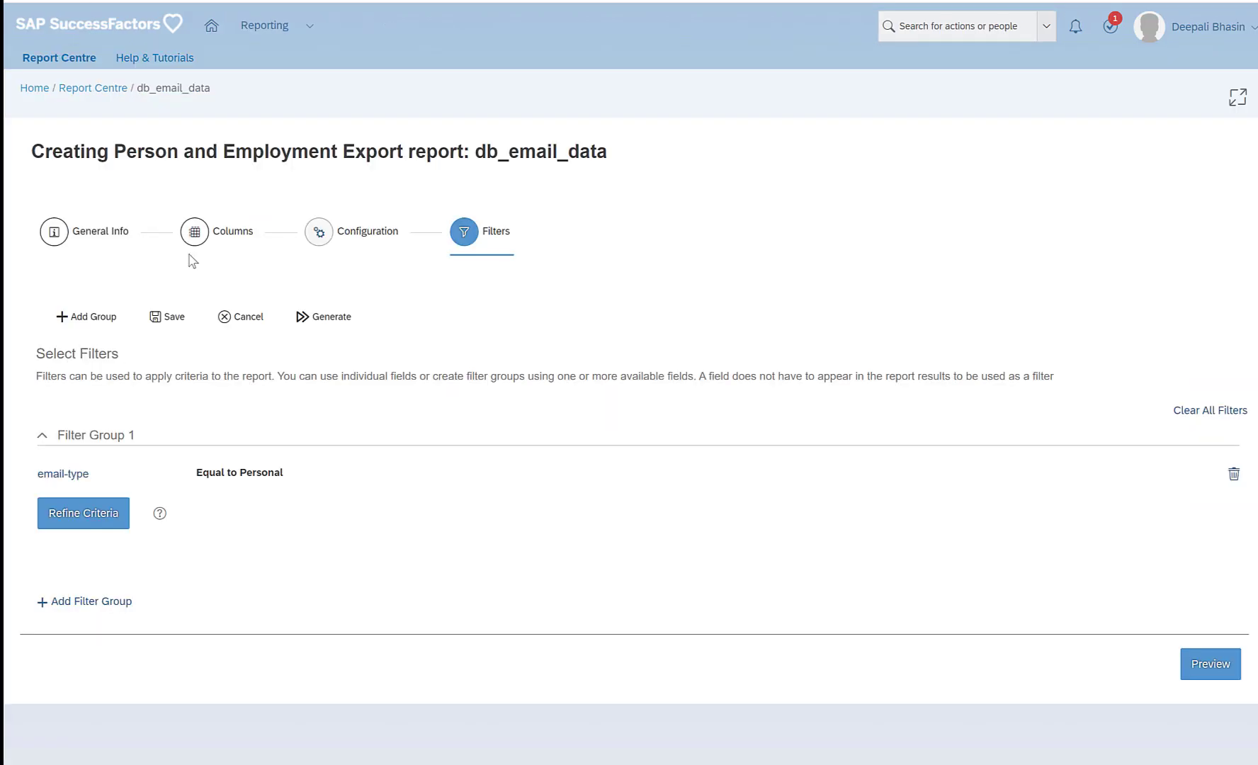
- In the report's Columns step, rearrange columns to move email-type to the top
click(198, 235)
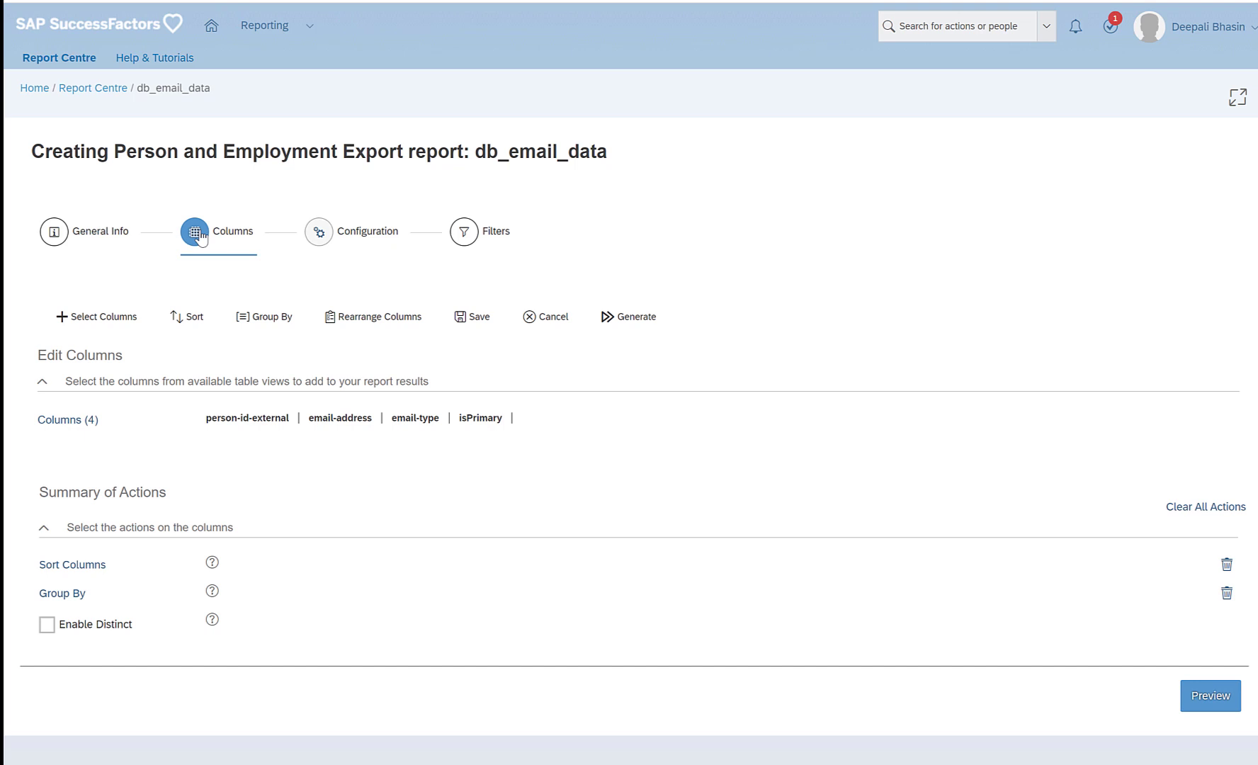
click(73, 410)
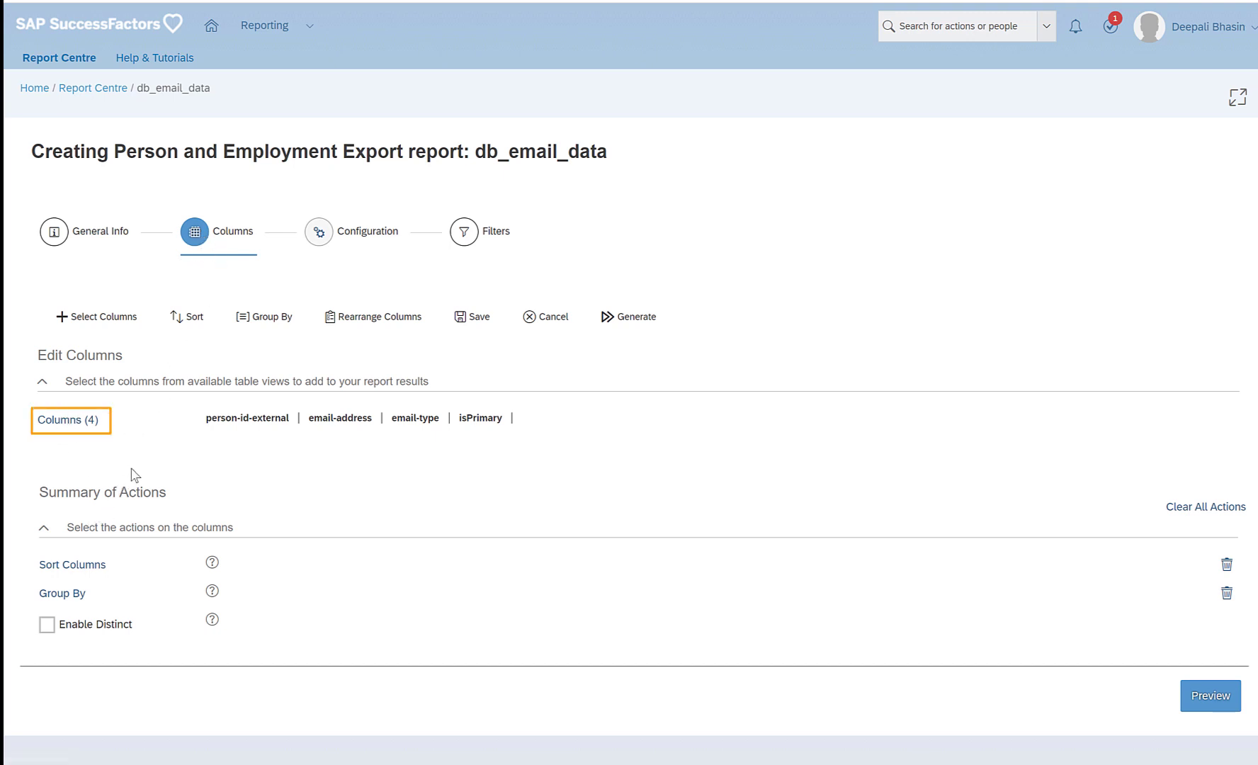
click(406, 322)
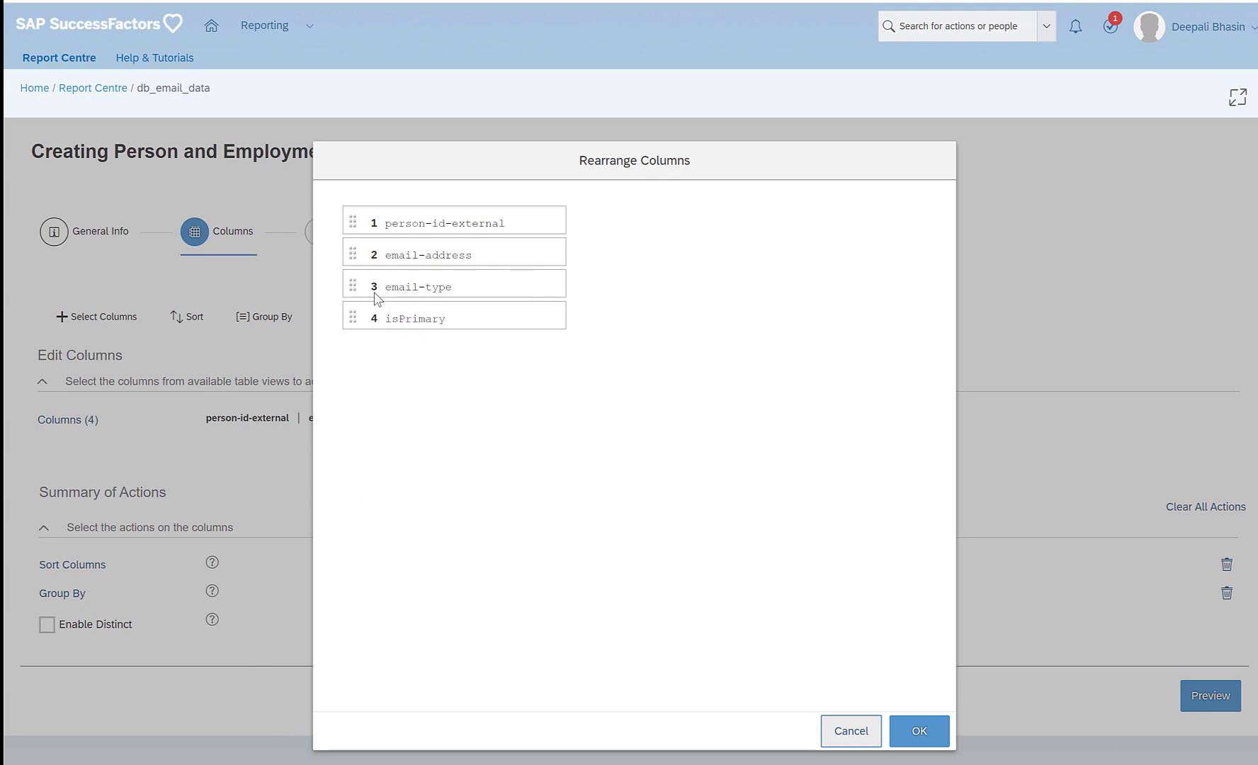
drag(407, 284, 427, 250)
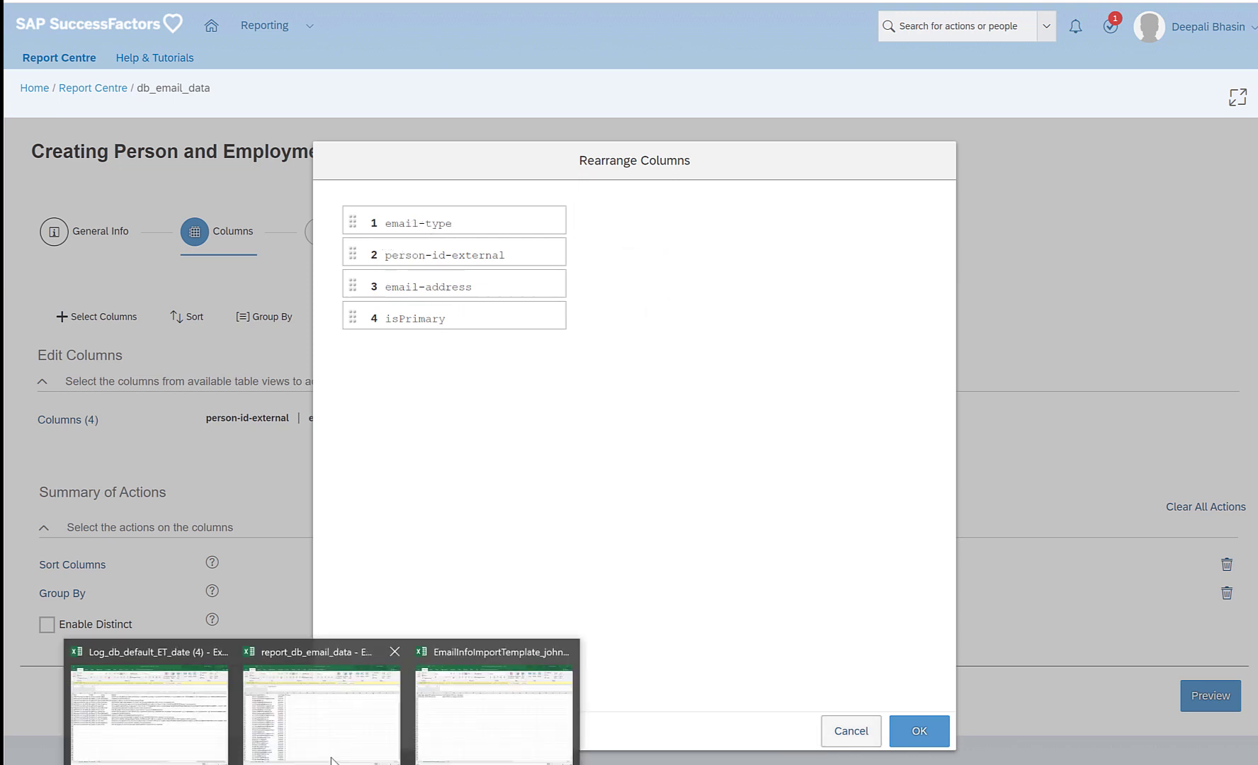
- Recheck the template's Email Type, Person ID External, Email Address, Is Primary header order
click(504, 698)
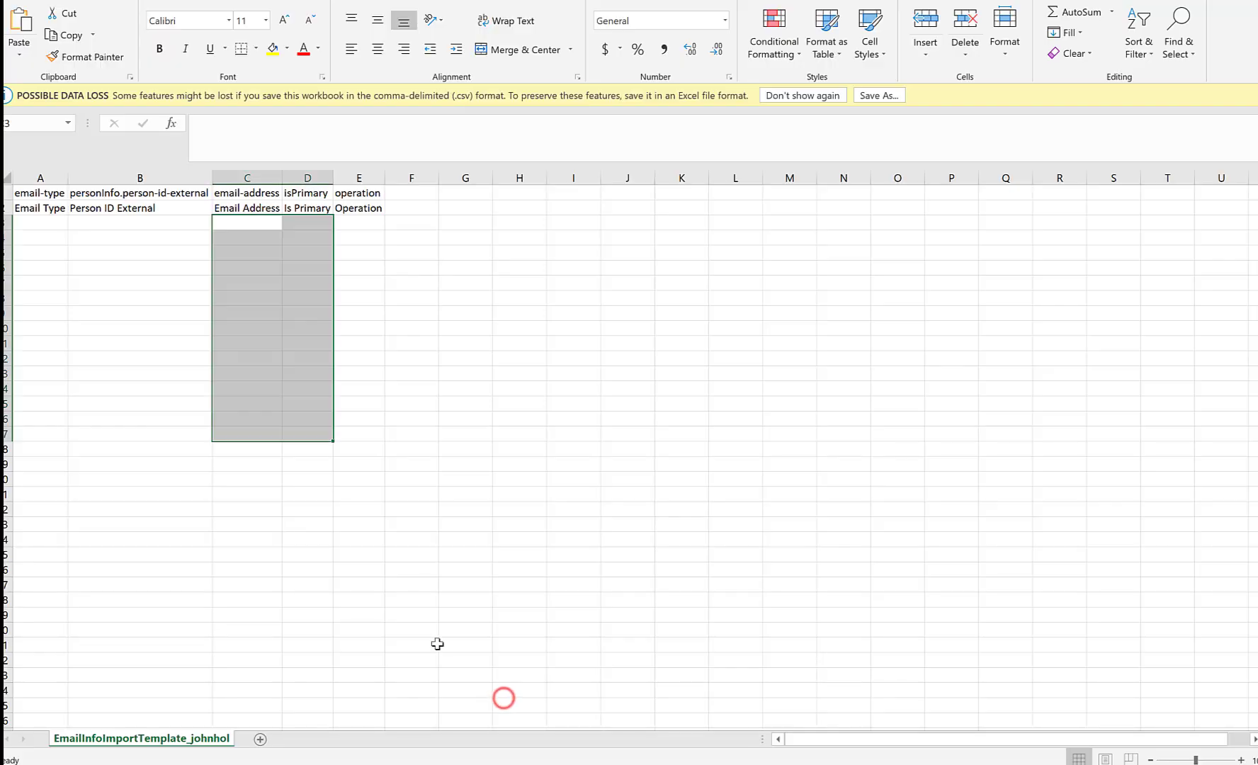
click(42, 212)
click(129, 209)
click(250, 209)
click(306, 208)
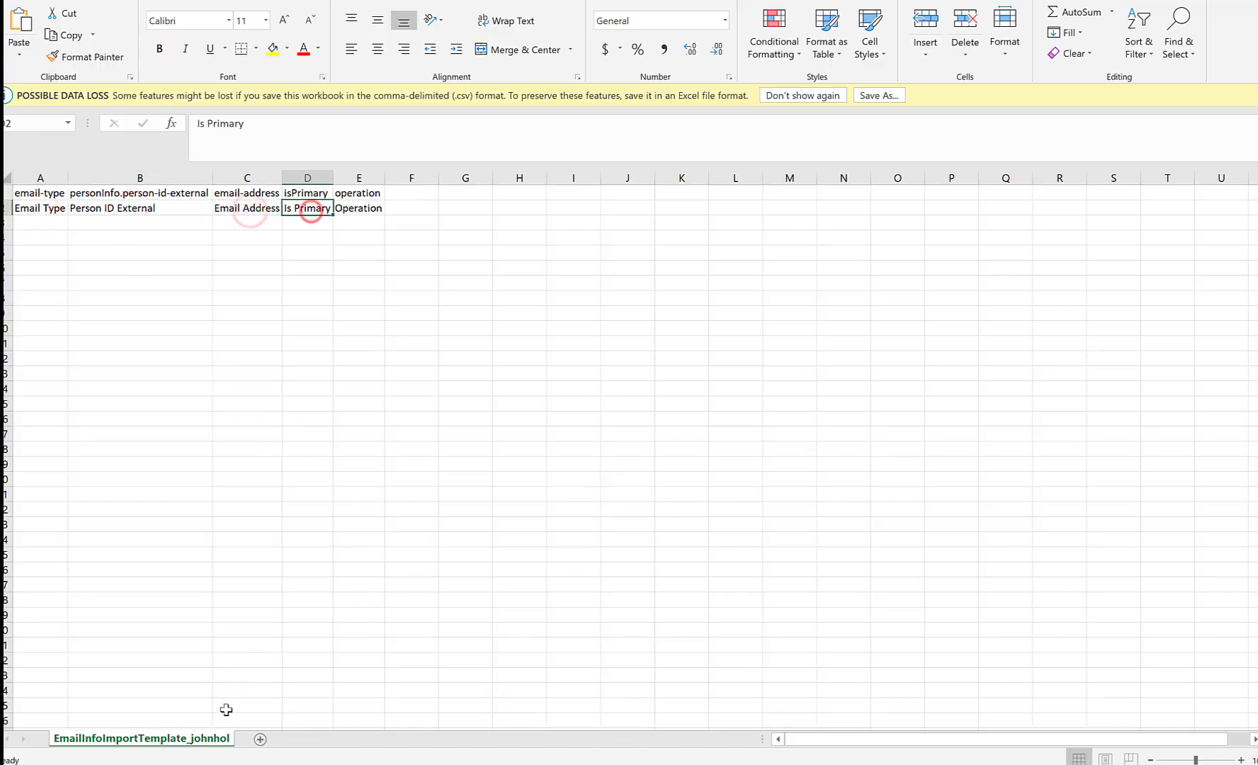
- Confirm the new column order and save the db_email_data report
click(212, 760)
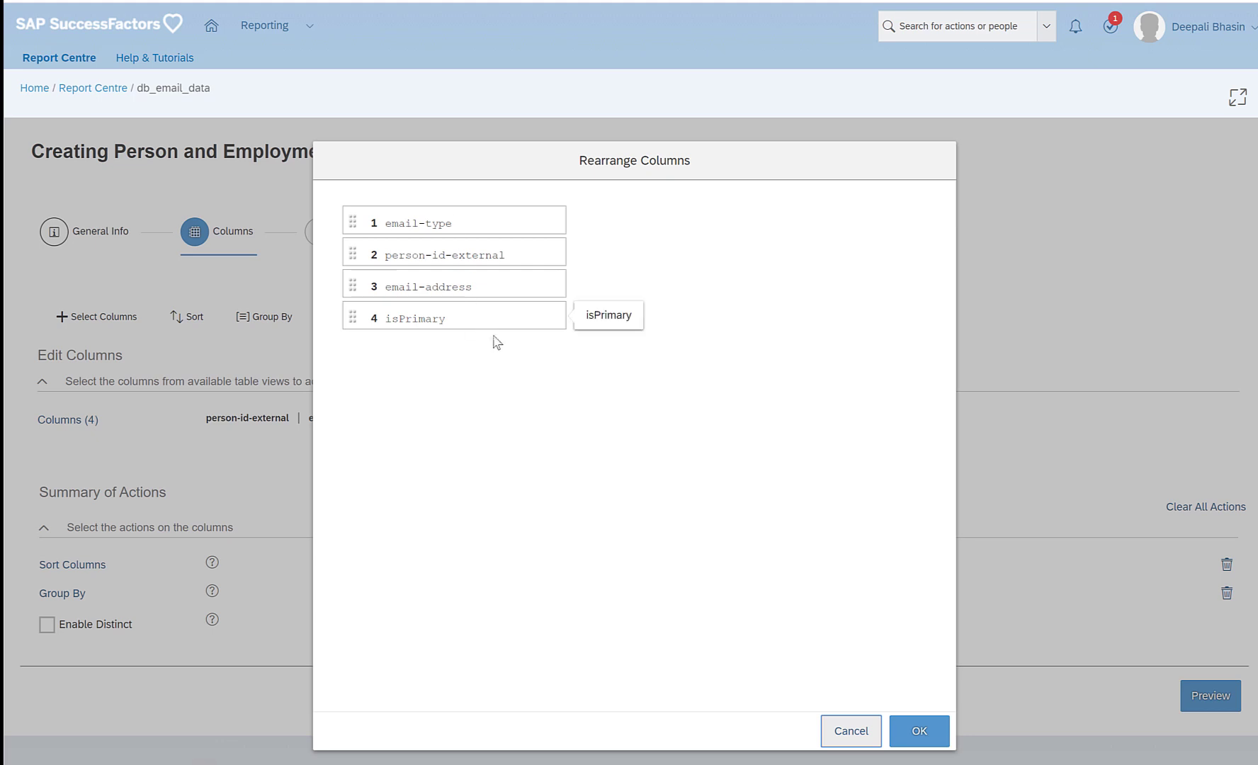
click(913, 733)
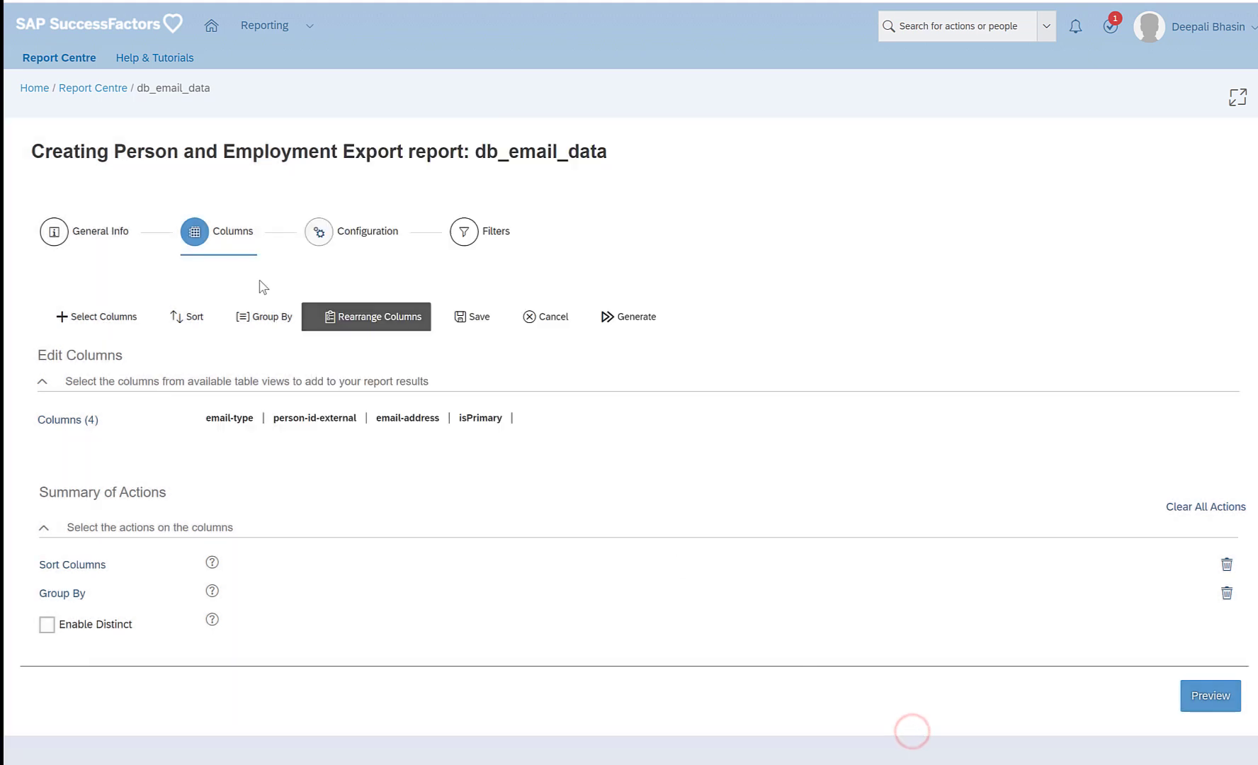
click(473, 317)
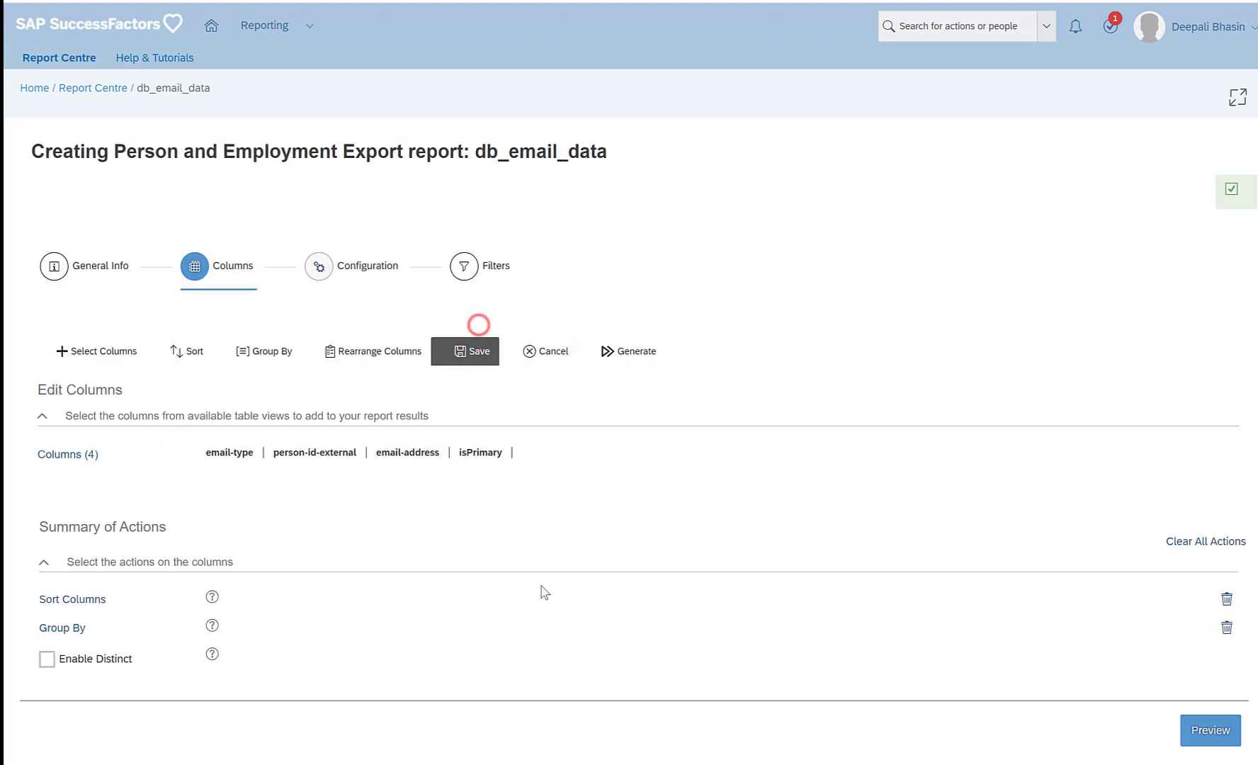
- Generate the reordered report, download it as CSV and open report_db_email_data (1)
click(623, 355)
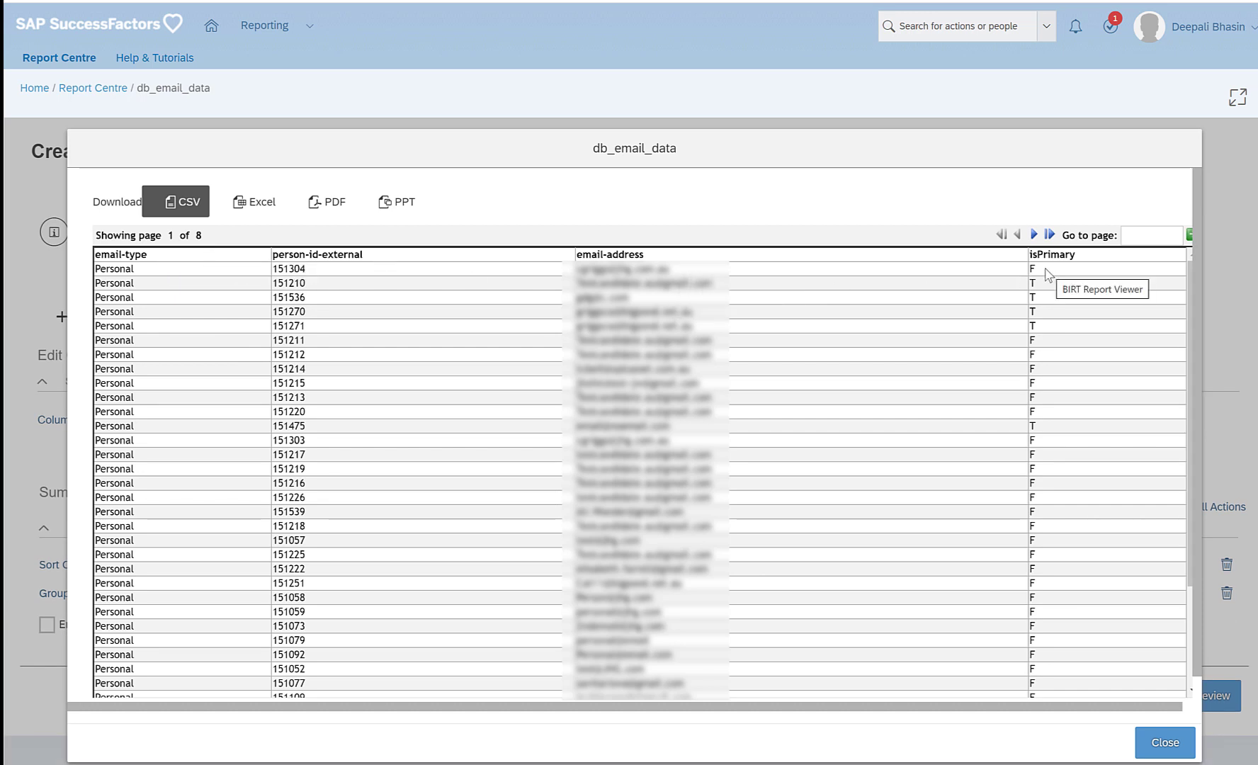
click(182, 210)
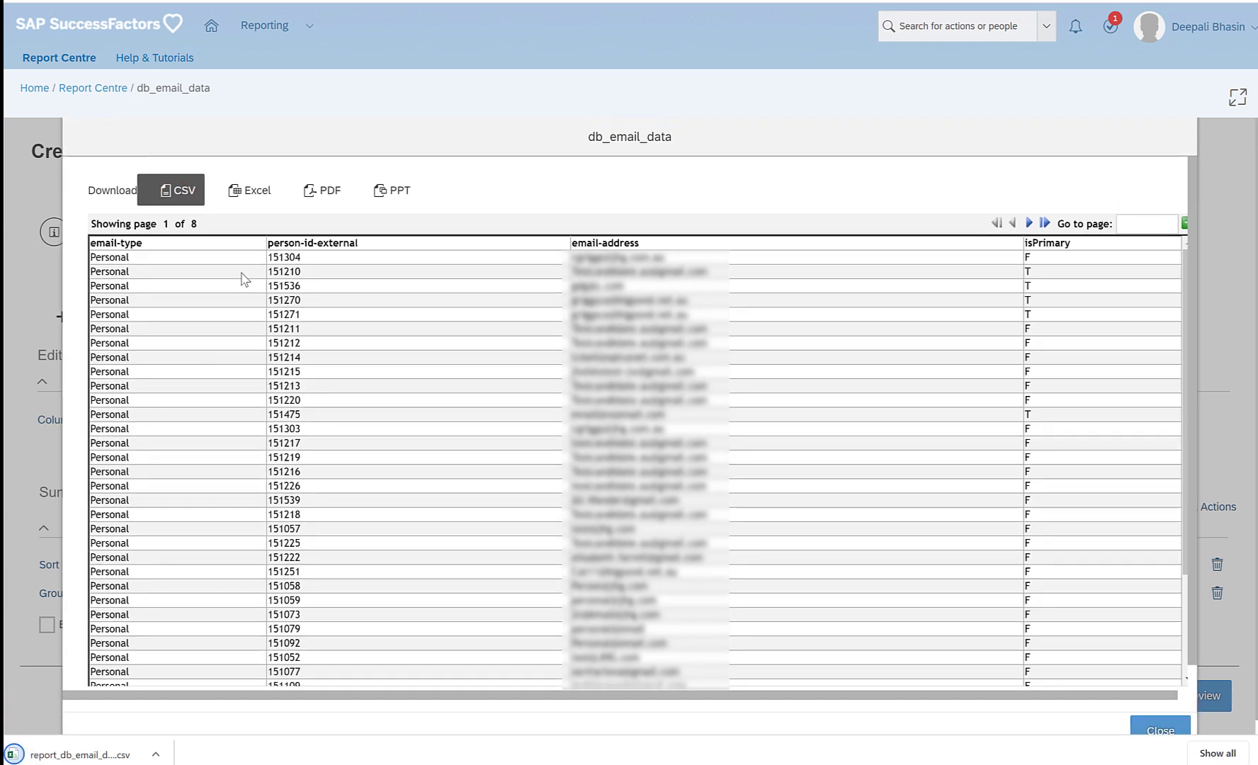
click(100, 751)
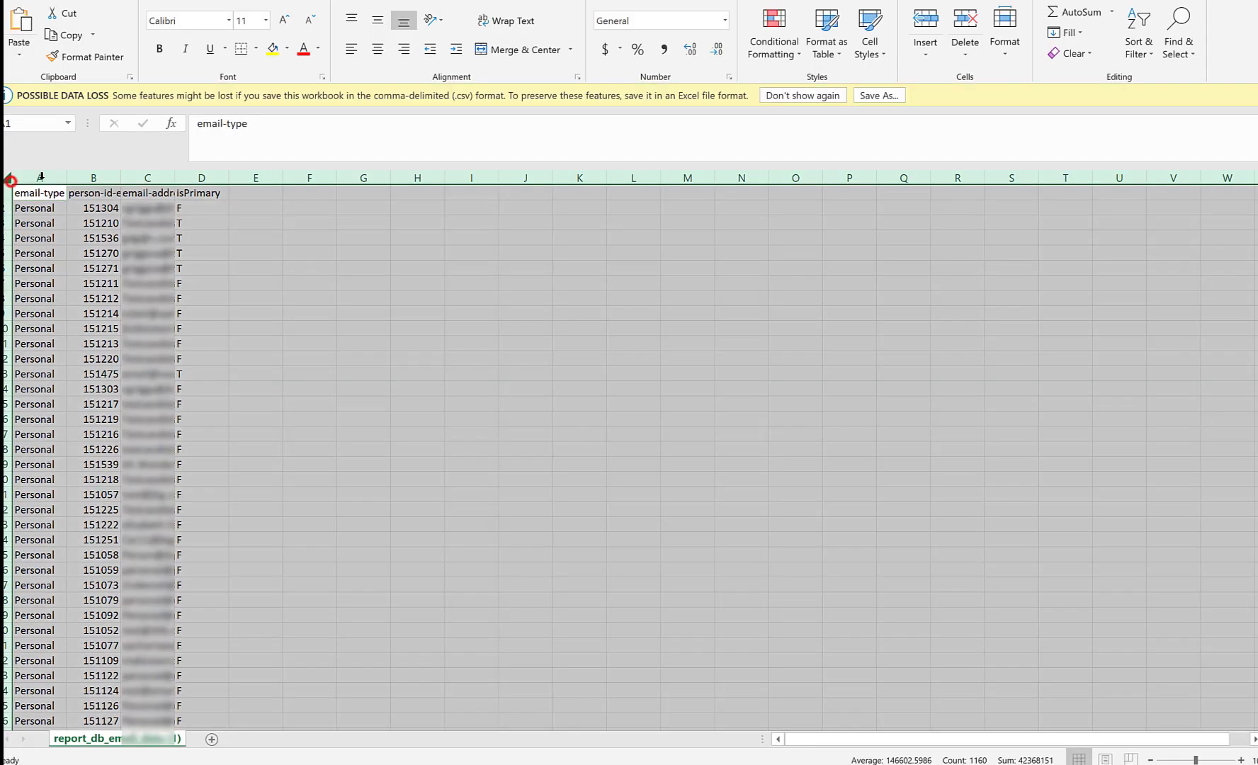
- Autofit all columns in report_db_email_data (1)
click(8, 178)
double_click(67, 178)
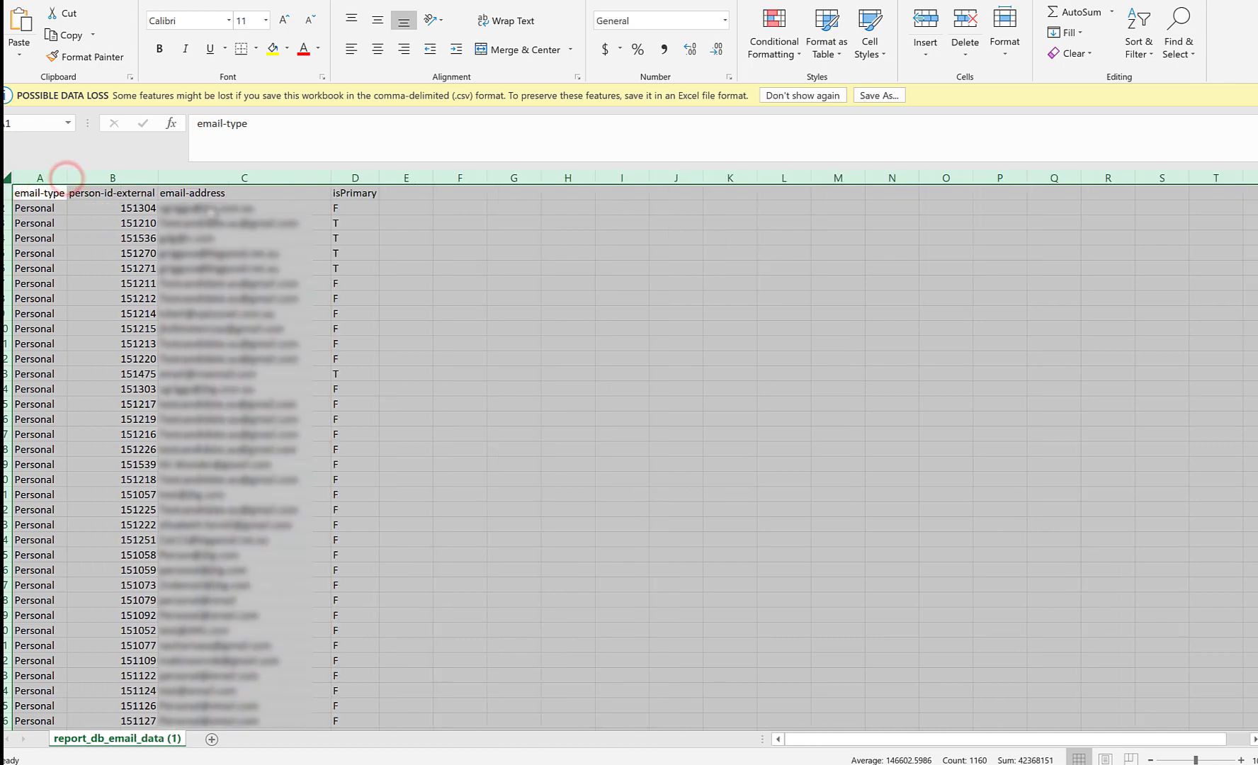
click(211, 212)
- Inspect the email-address, person ID and isPrimary values, then return to the browser preview
drag(211, 212, 241, 615)
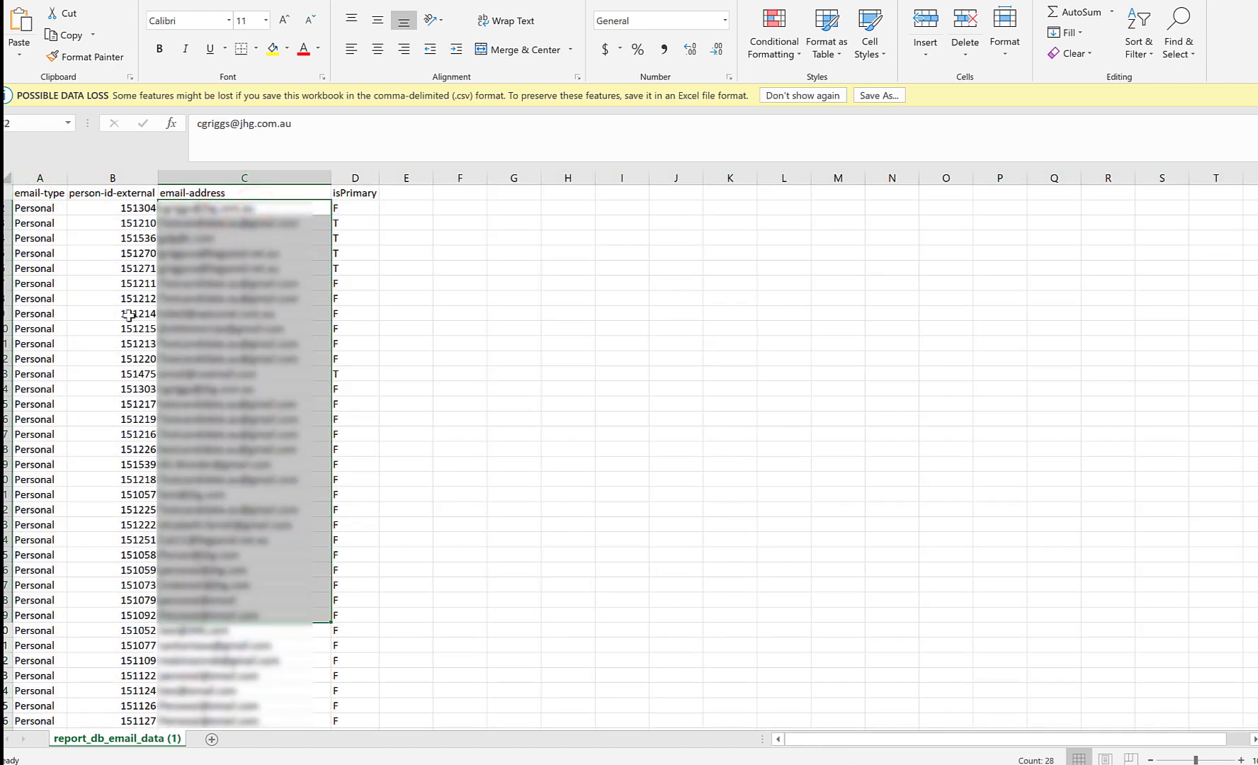
drag(130, 210, 116, 456)
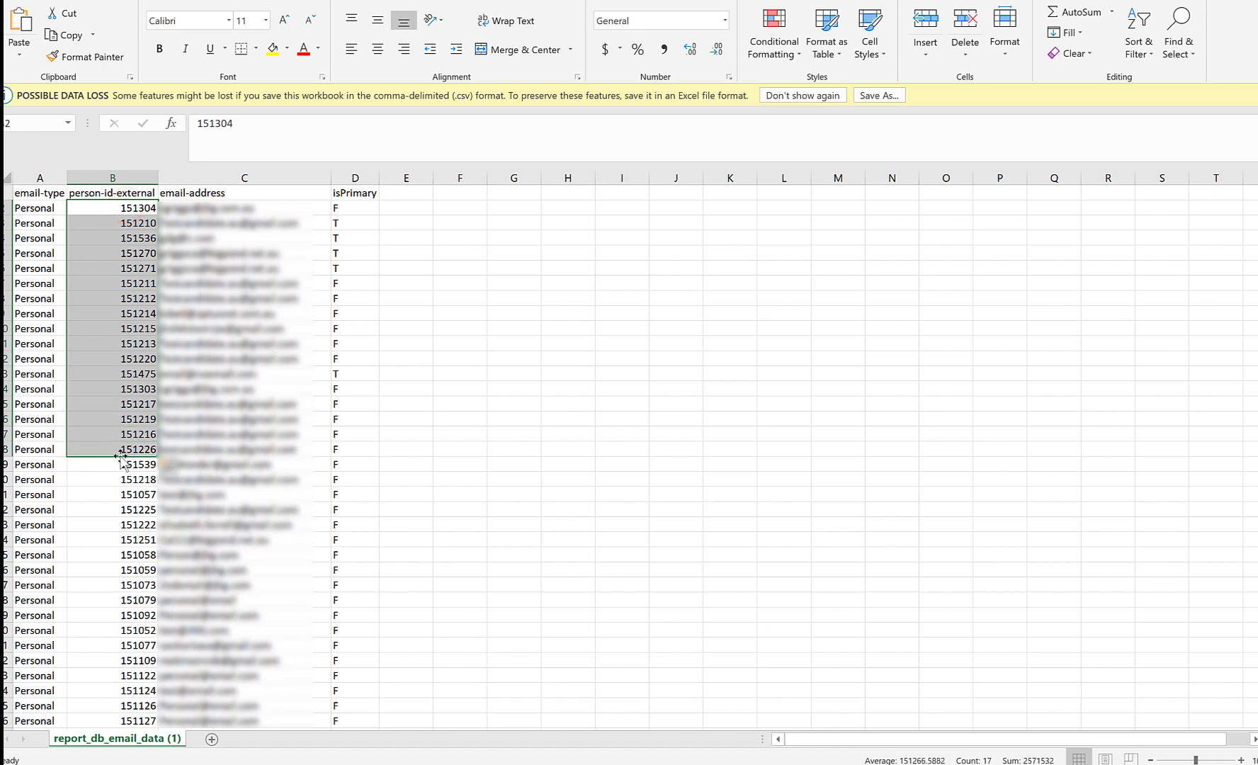
click(345, 208)
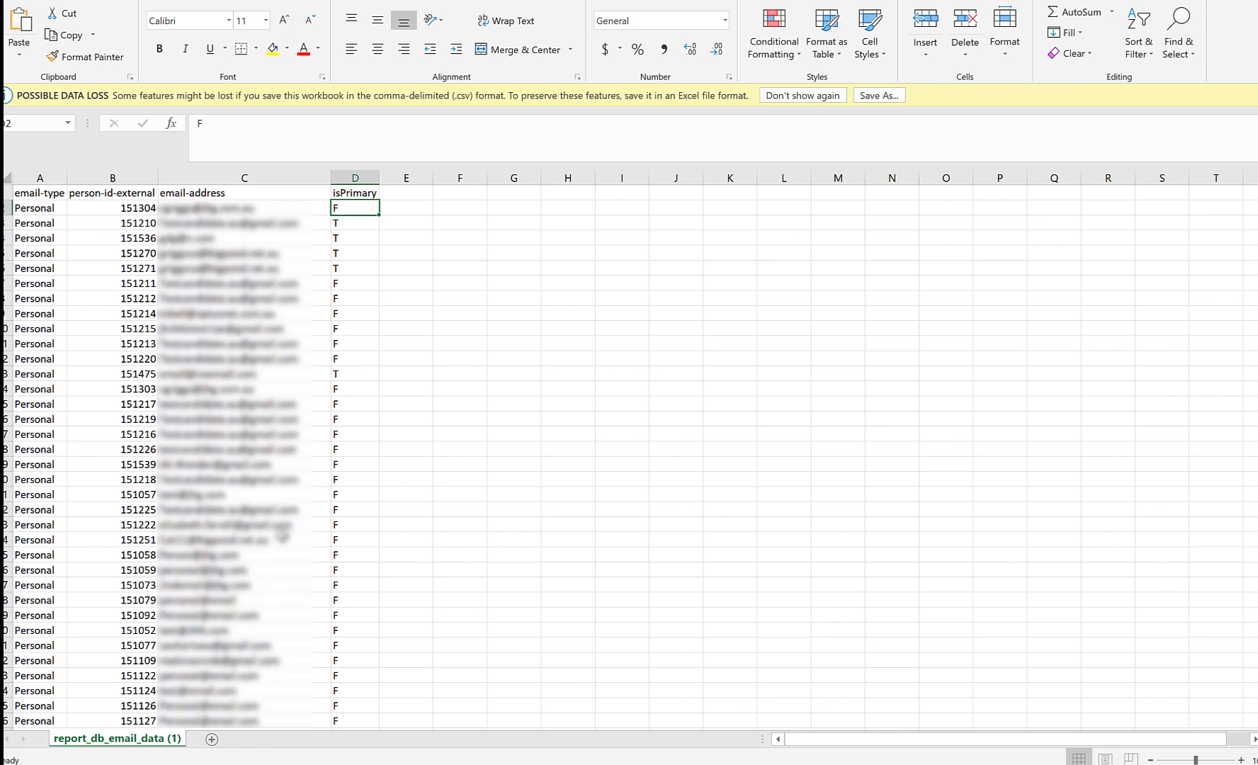
click(282, 536)
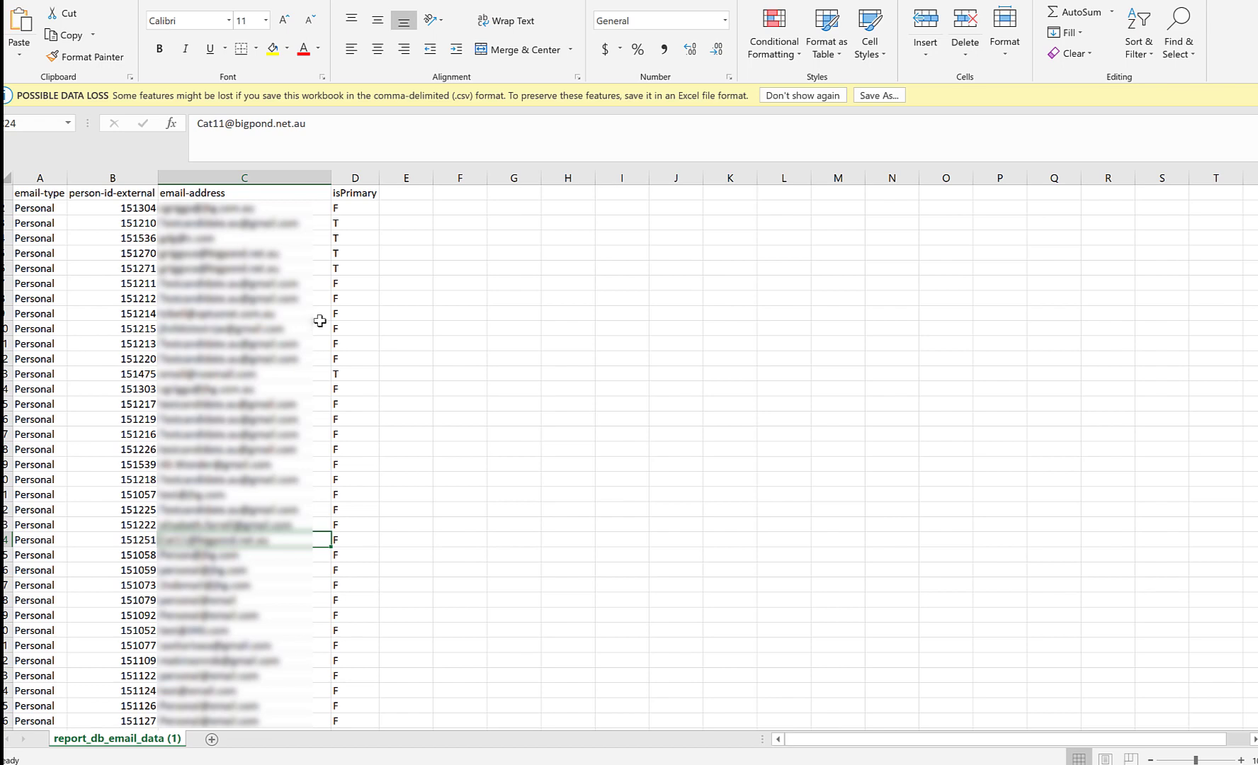
key(alt+Tab)
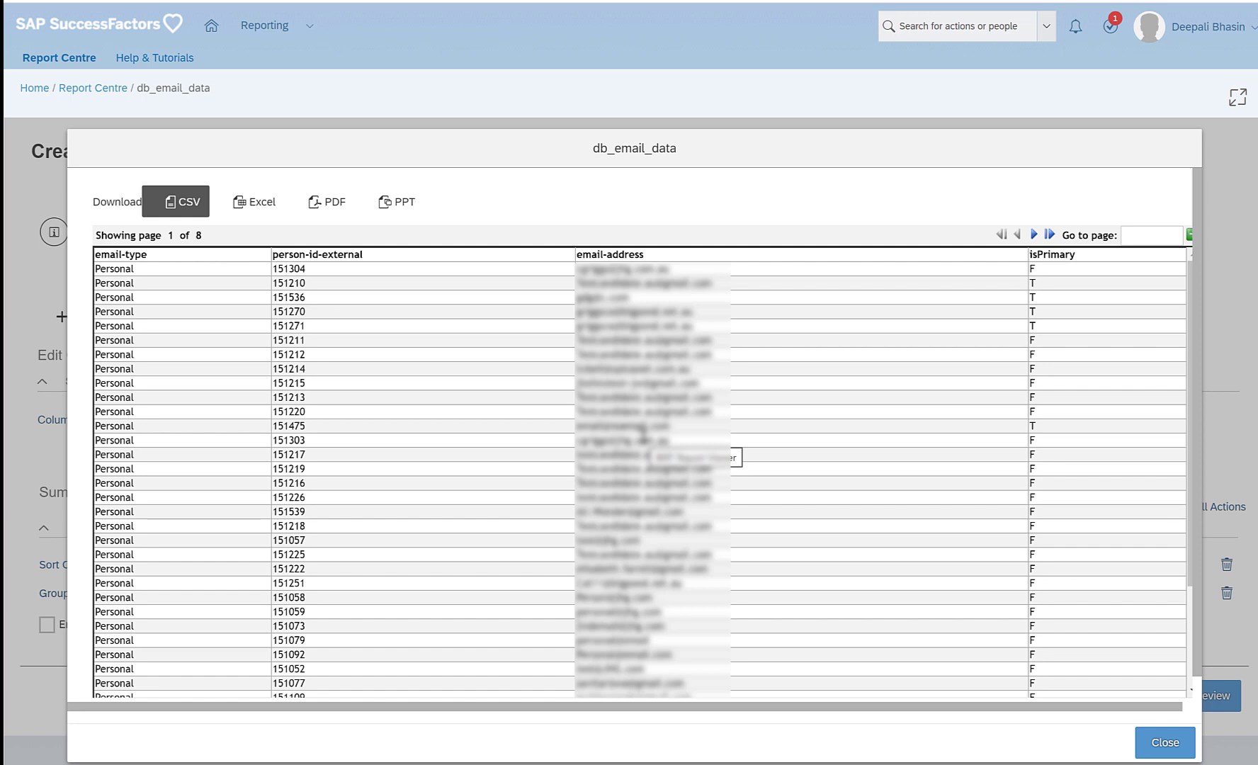
- Close the db_email_data preview to reveal the Columns step with email-type first
key(Escape)
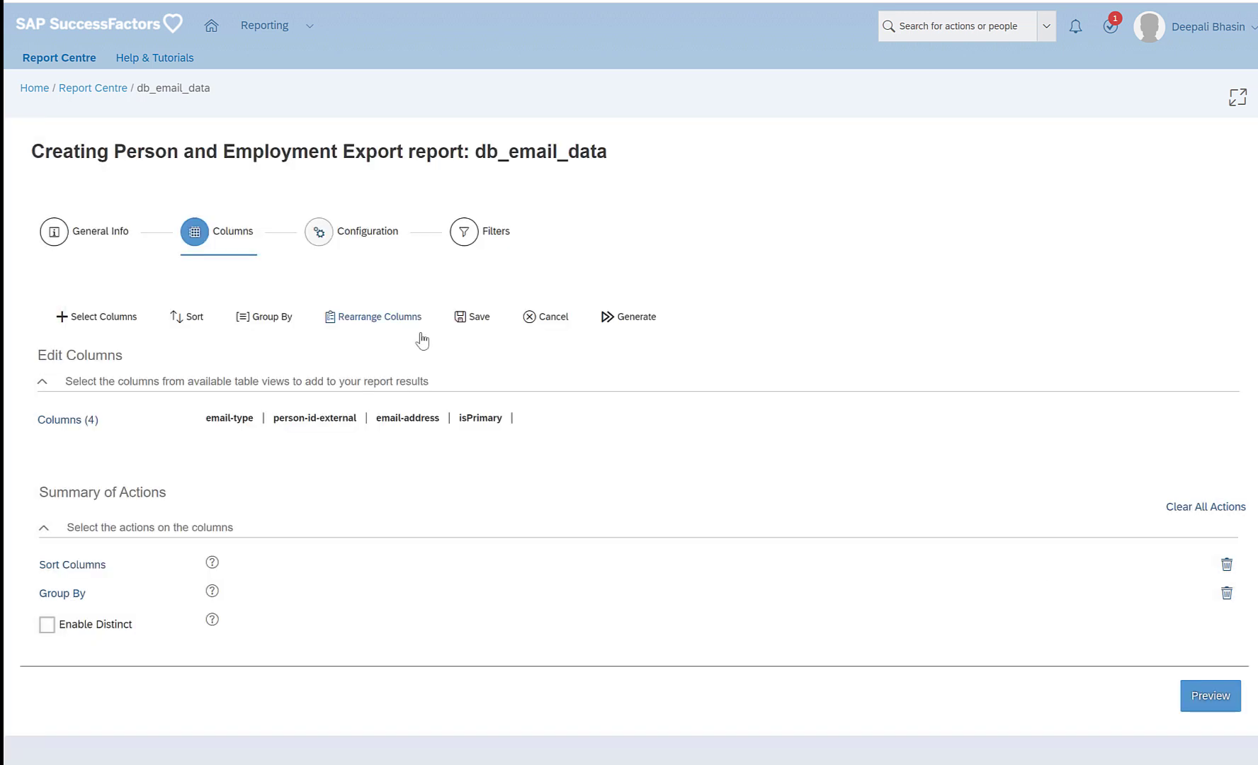